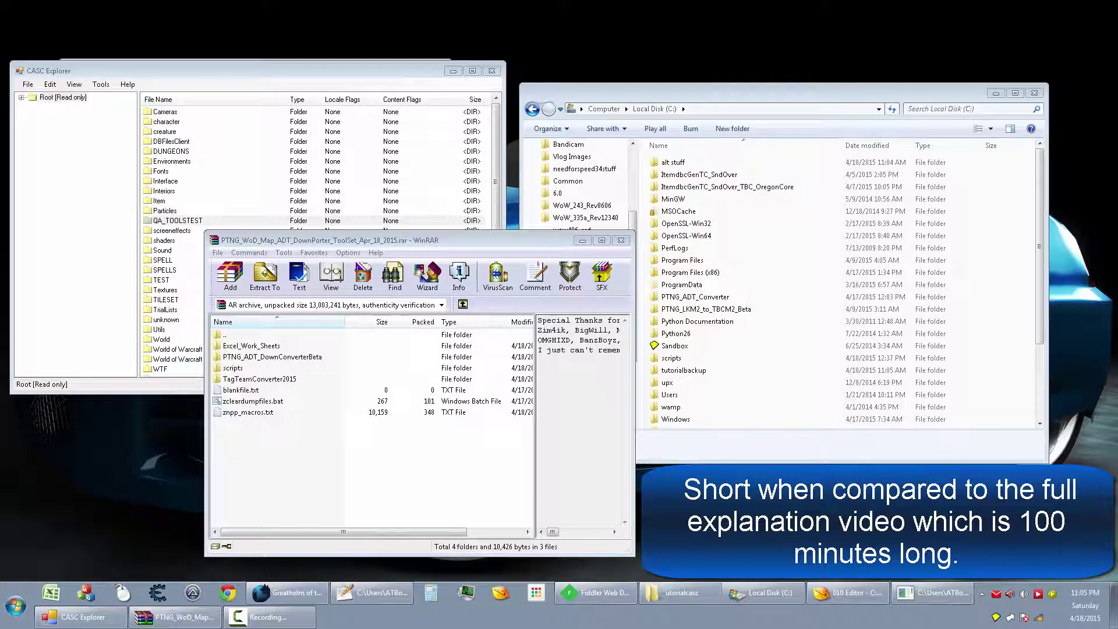
Extract the PTNG_ADT_DownConverterBeta folder from the archive to the C: drive and check its ToBeVerted subfolder.
left_click_drag(407, 240, 354, 243)
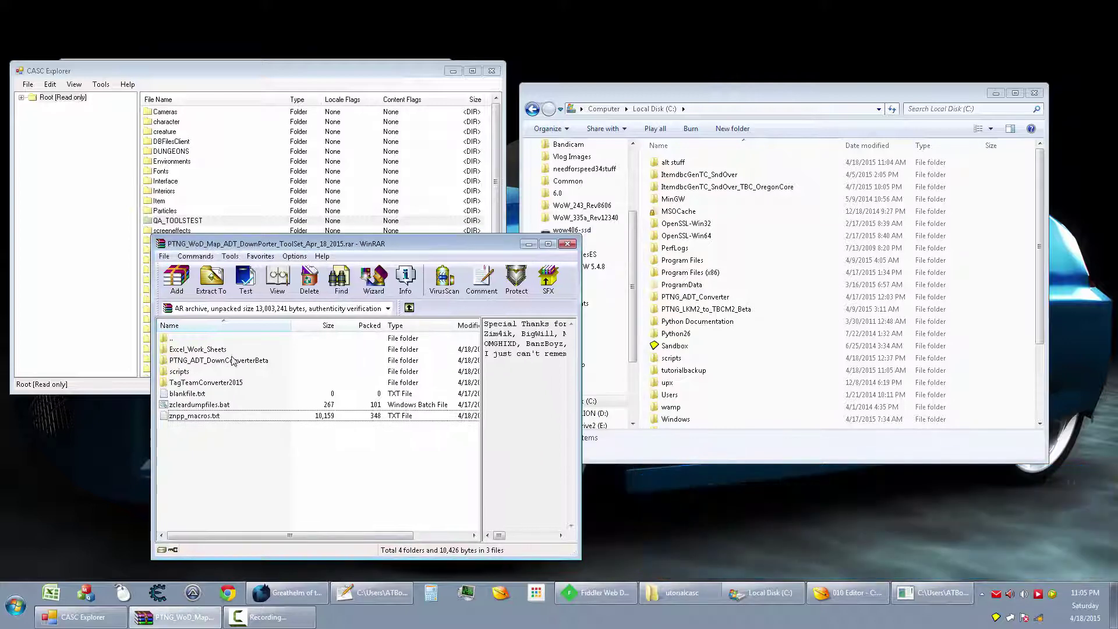
left_click(231, 360)
left_click_drag(231, 367, 647, 299)
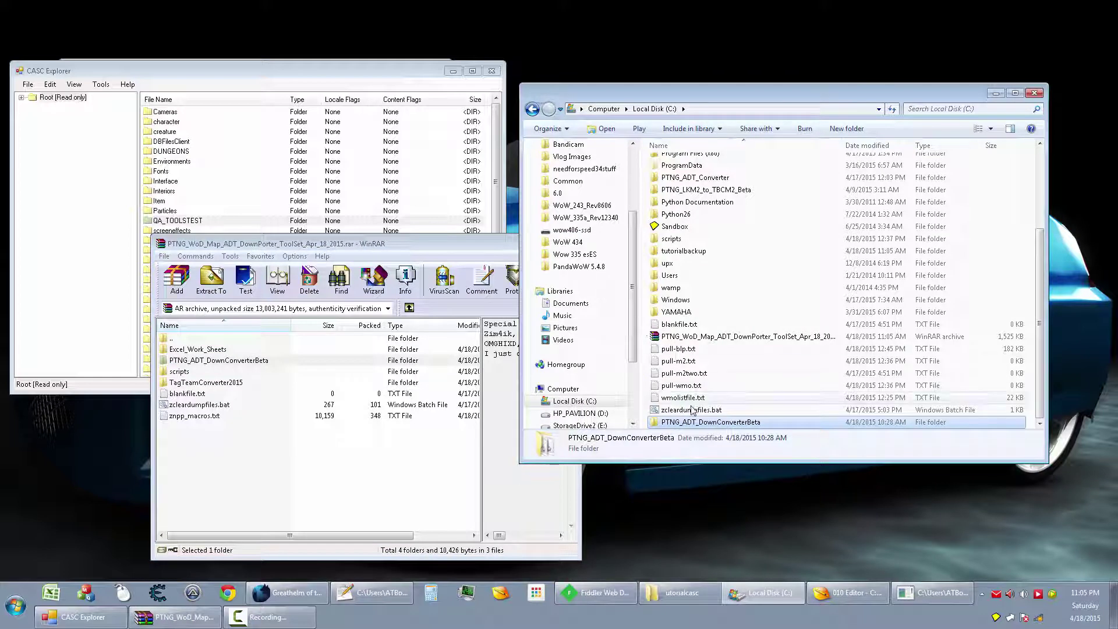
double_click(703, 422)
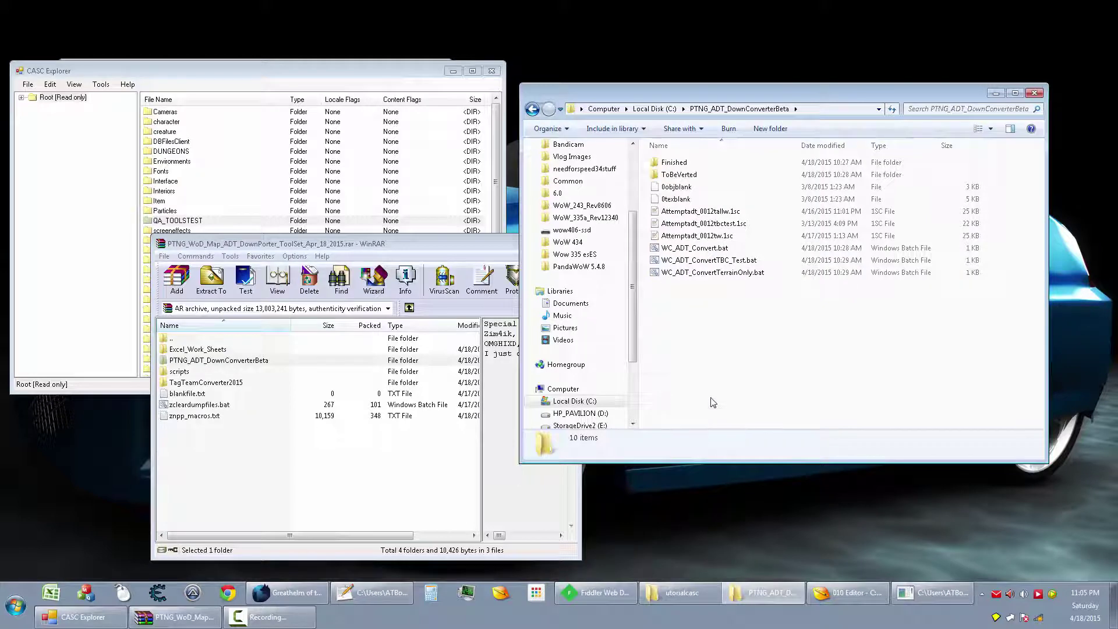
double_click(689, 175)
left_click(532, 108)
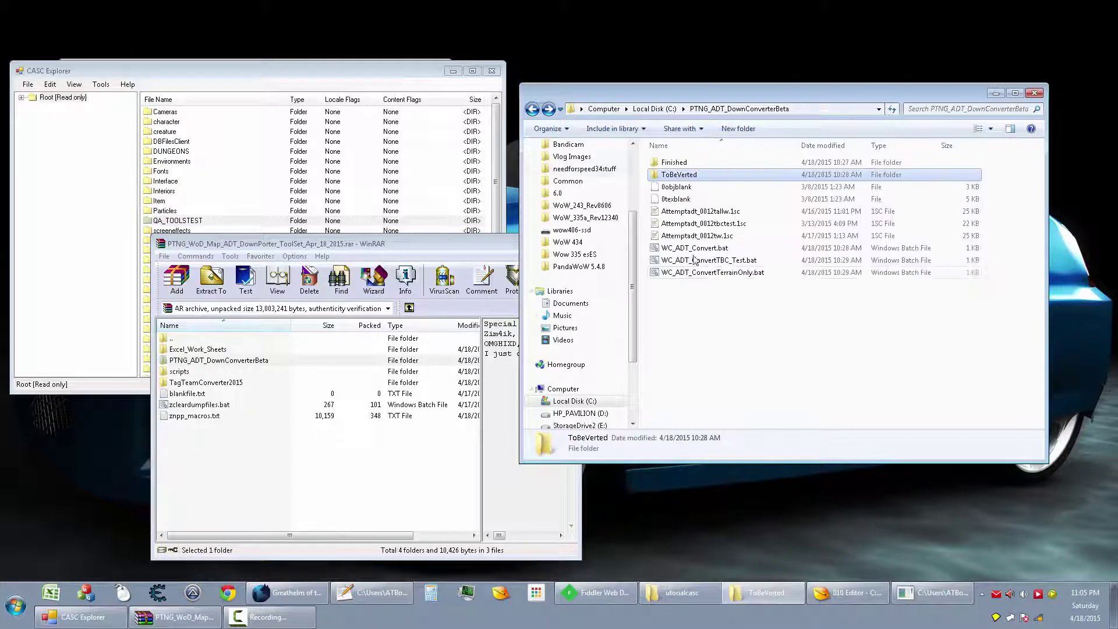
Switch to CASC Explorer and open the World\Maps folder.
left_click(198, 201)
scroll(198, 203, "down", 5)
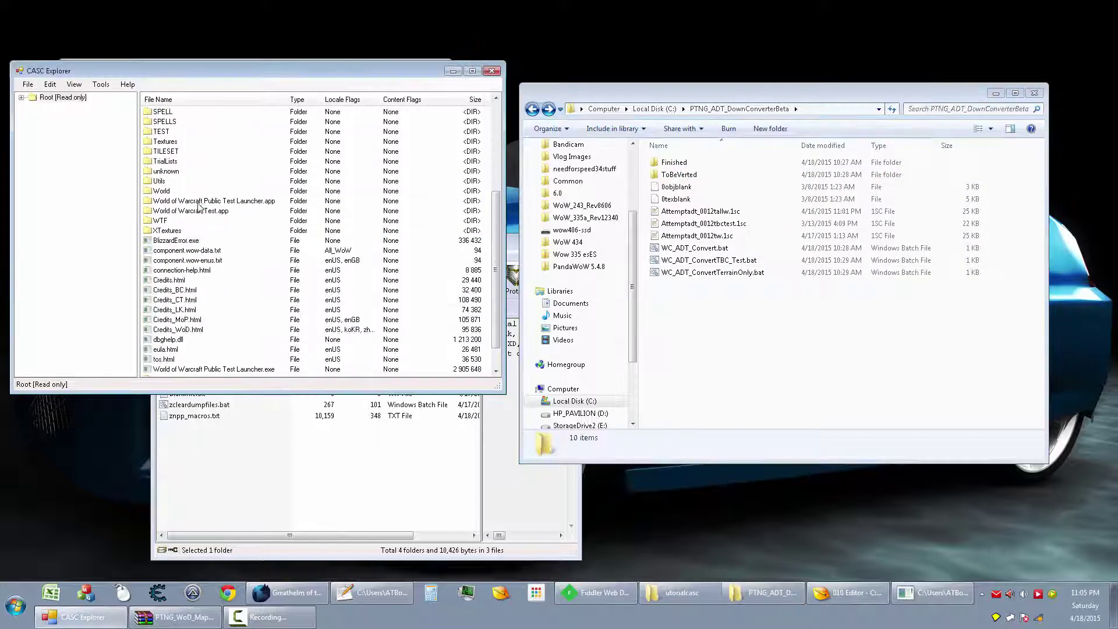
scroll(198, 203, "up", 5)
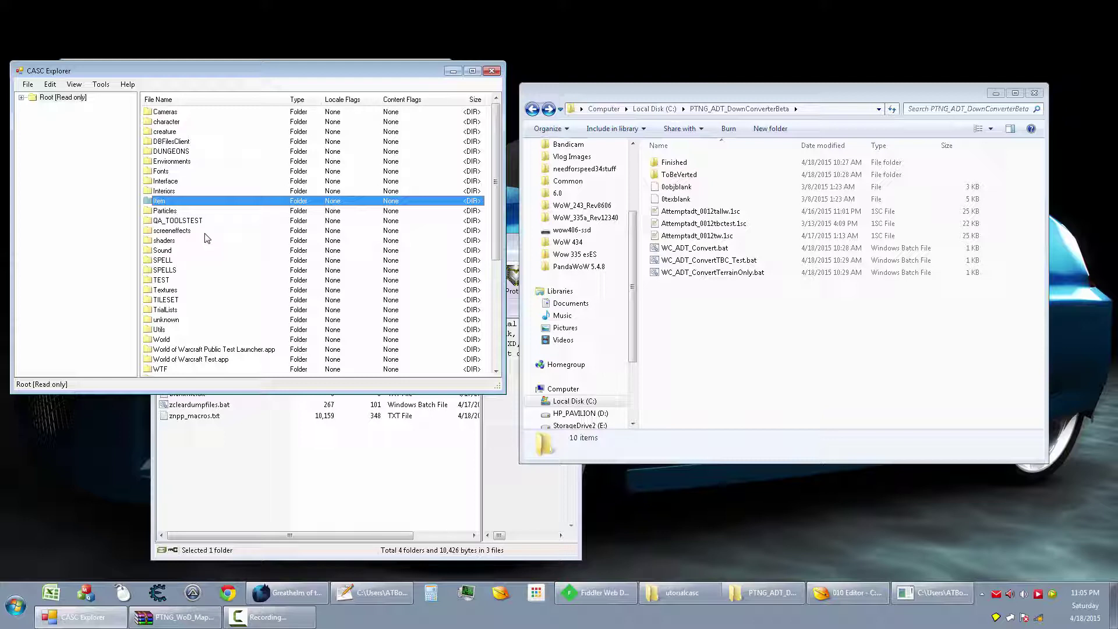
double_click(177, 340)
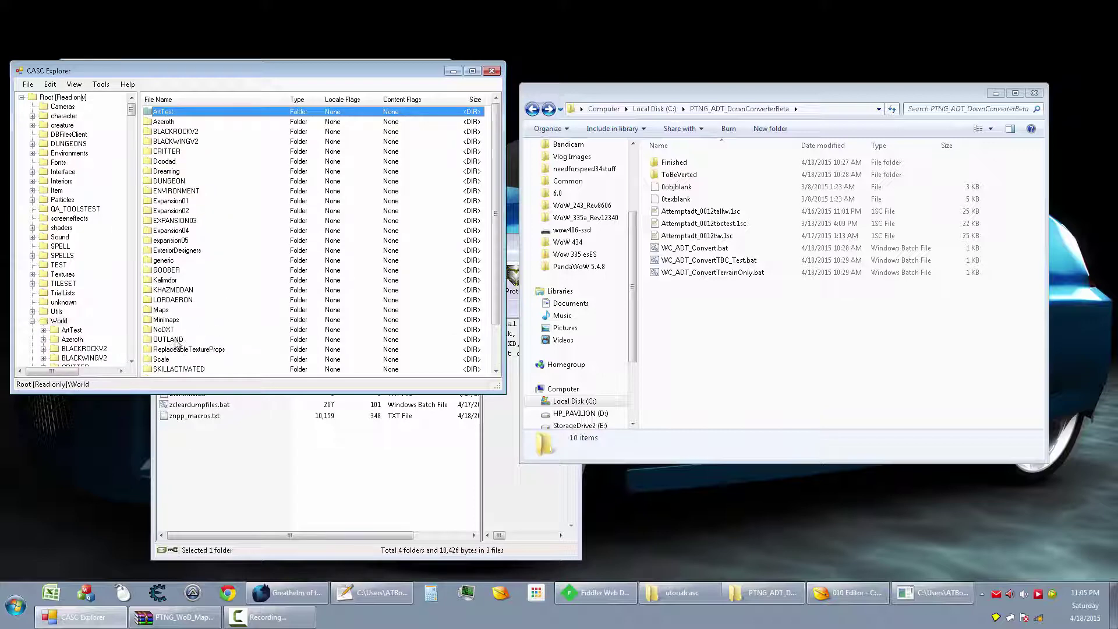
left_click(174, 313)
double_click(174, 312)
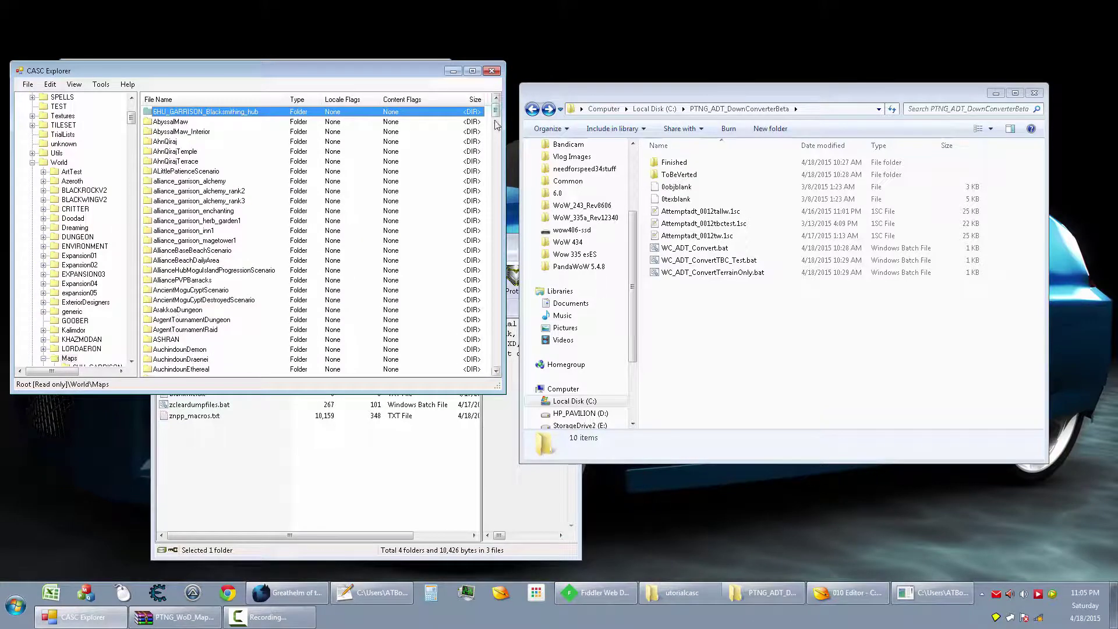
left_click_drag(495, 124, 473, 350)
left_click(176, 161)
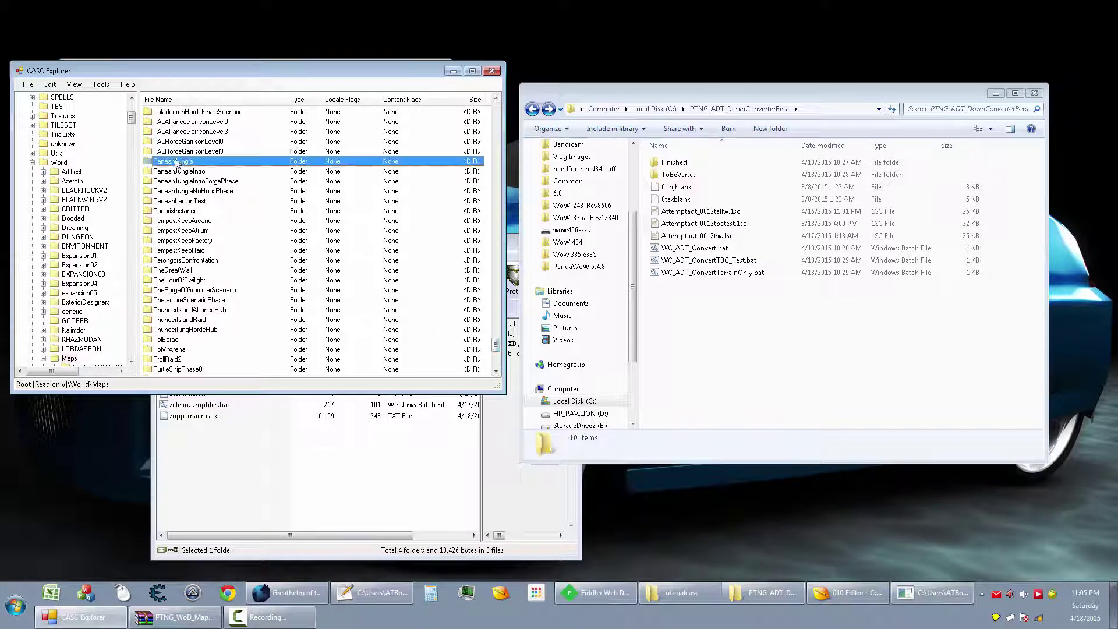
right_click(176, 161)
left_click(192, 168)
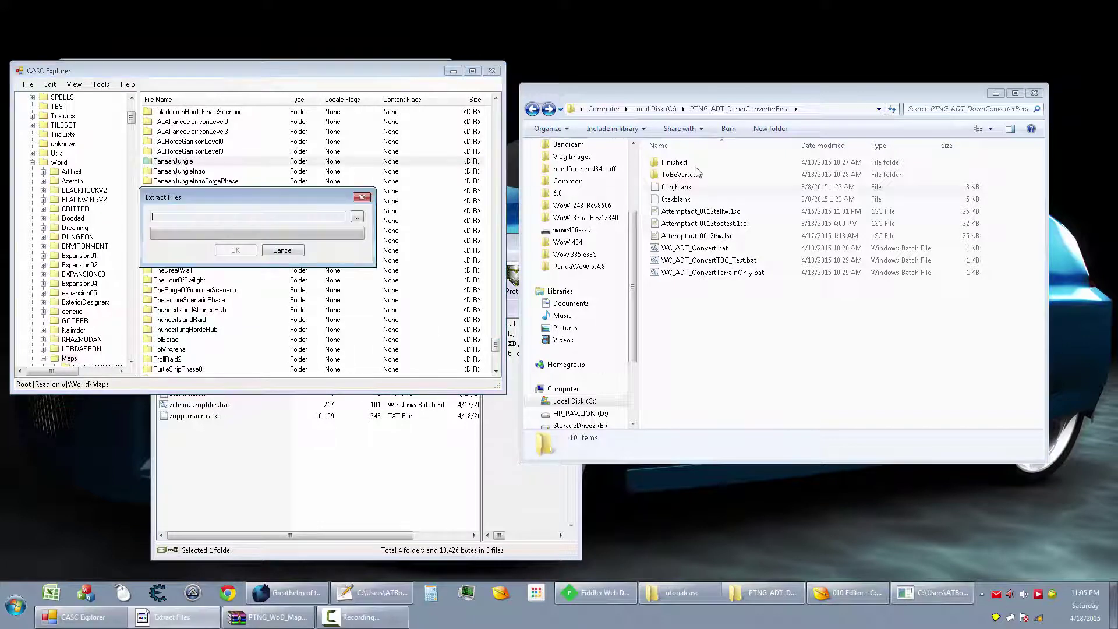
left_click(356, 217)
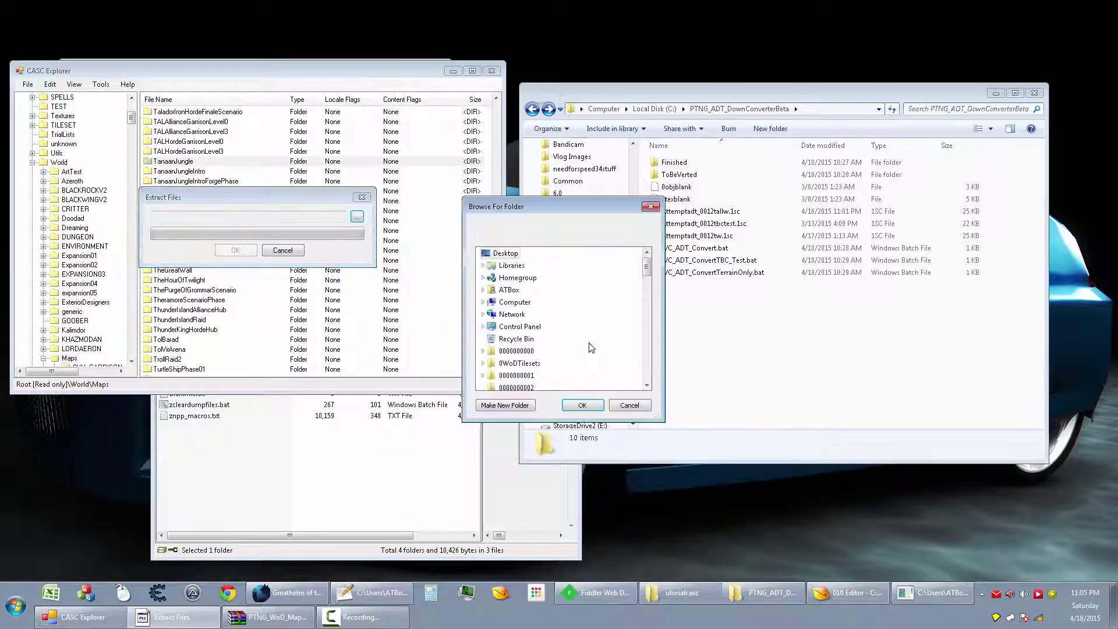
left_click(516, 387)
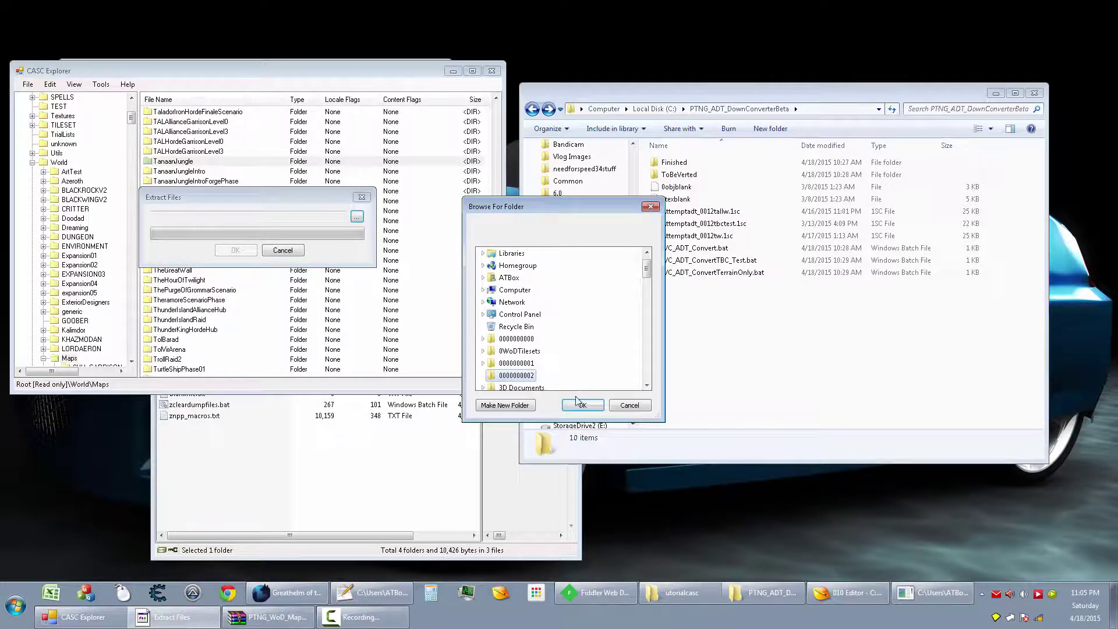
left_click(523, 405)
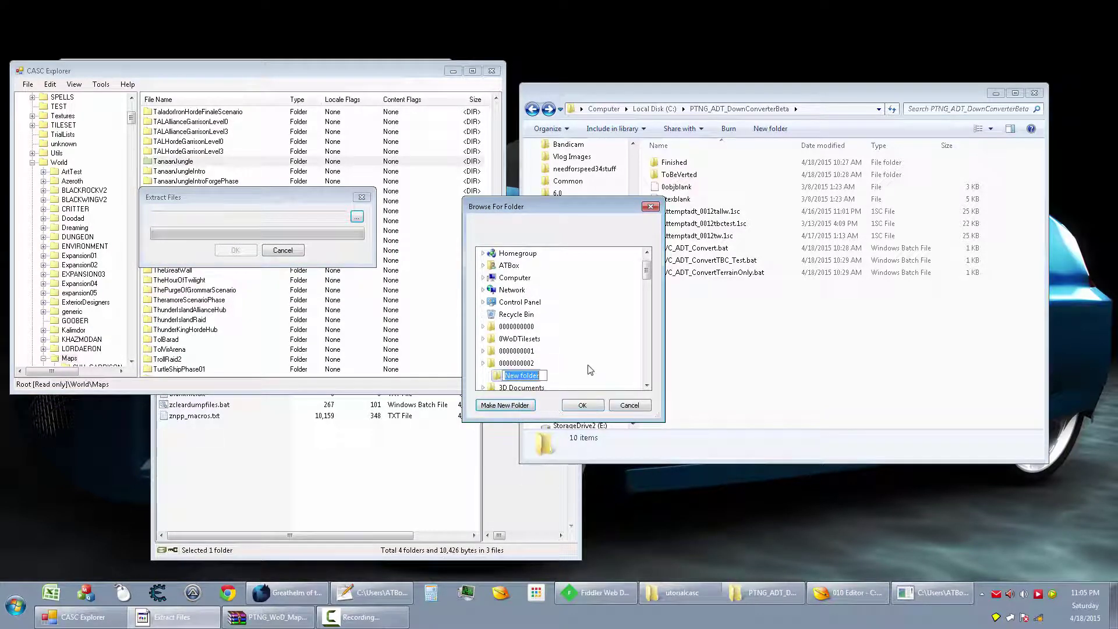
type("tanjungle")
left_click(582, 405)
left_click(235, 250)
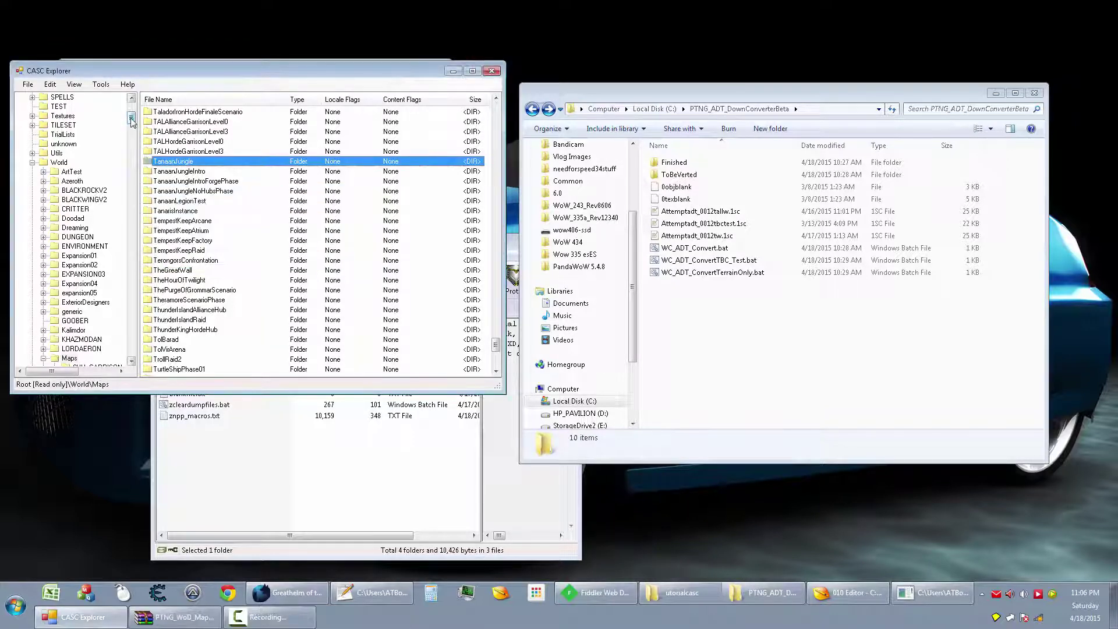
Extract the root-level TILESET folder into the same tanjungle folder.
left_click_drag(131, 119, 131, 104)
left_click(63, 97)
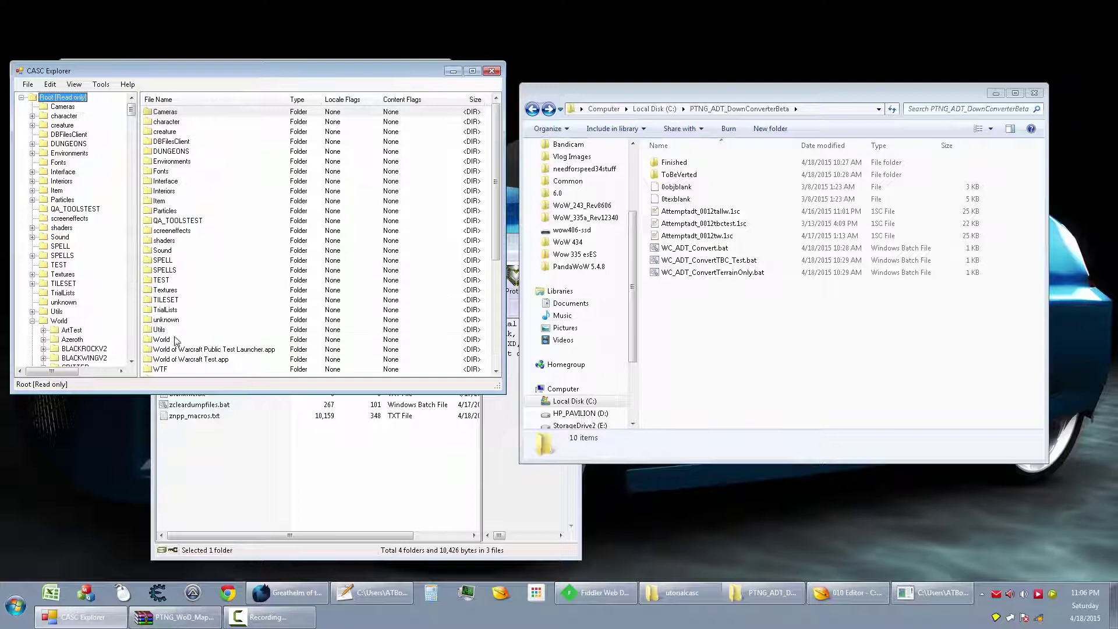
right_click(170, 301)
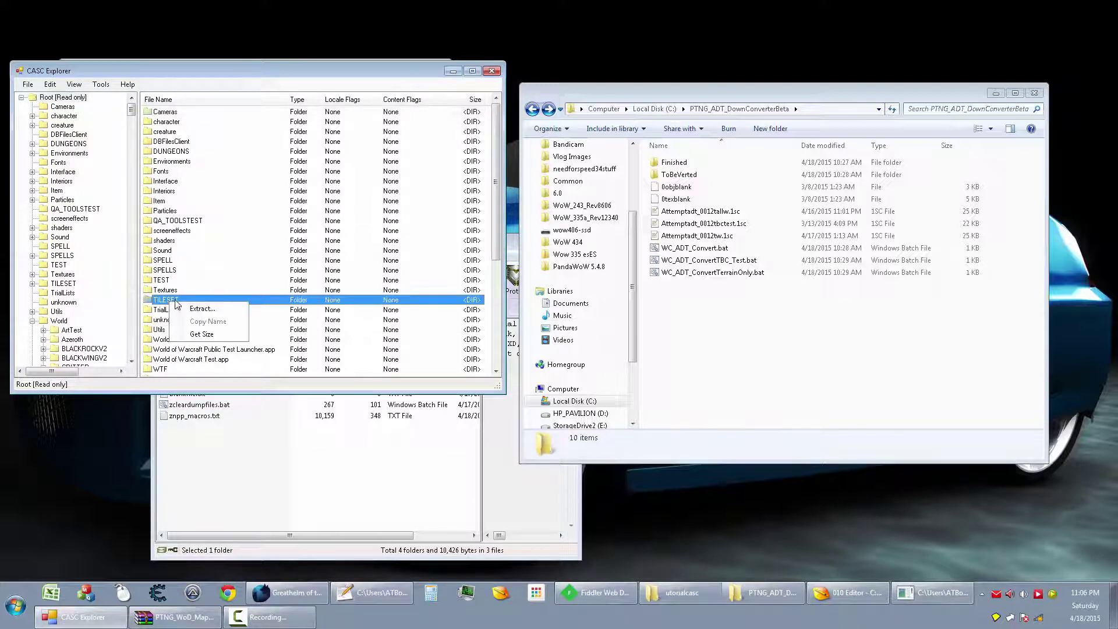
left_click(192, 308)
left_click(357, 217)
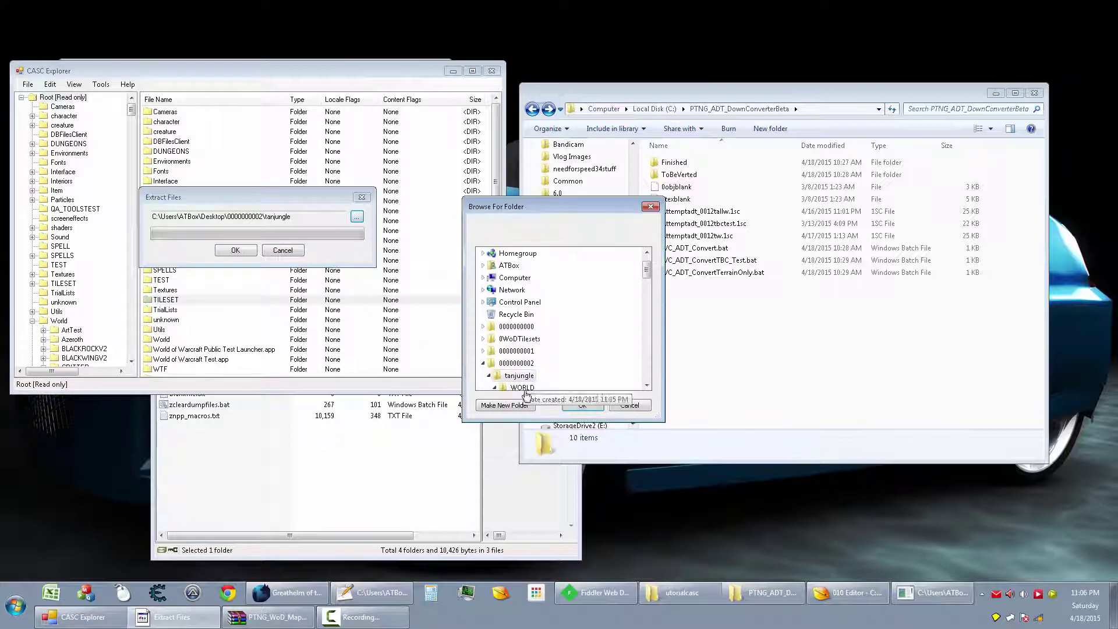
left_click(630, 404)
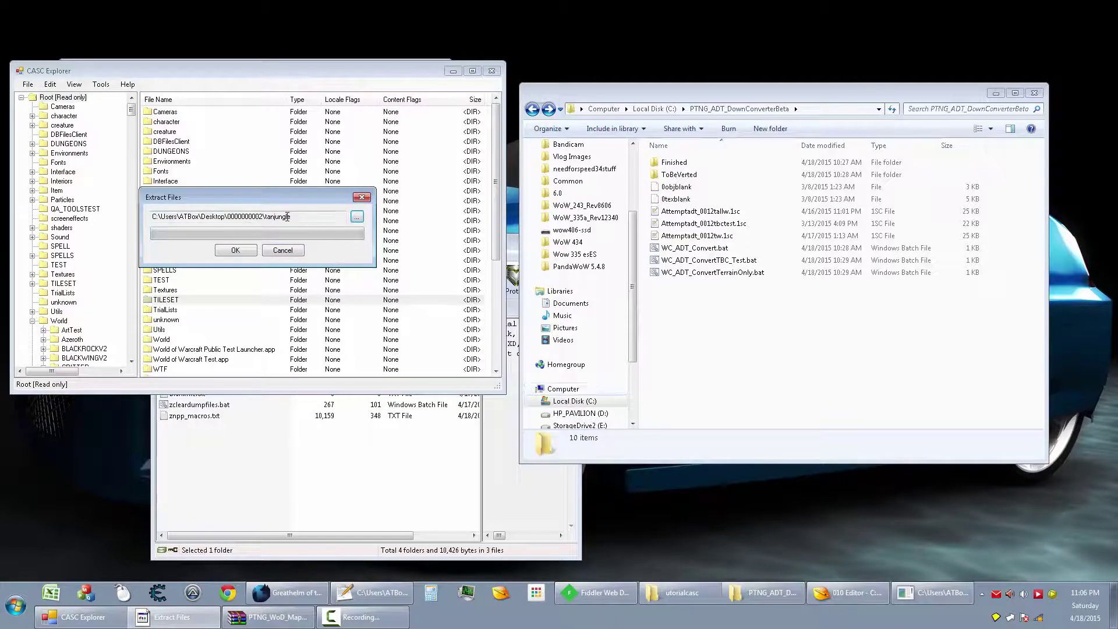
left_click(235, 251)
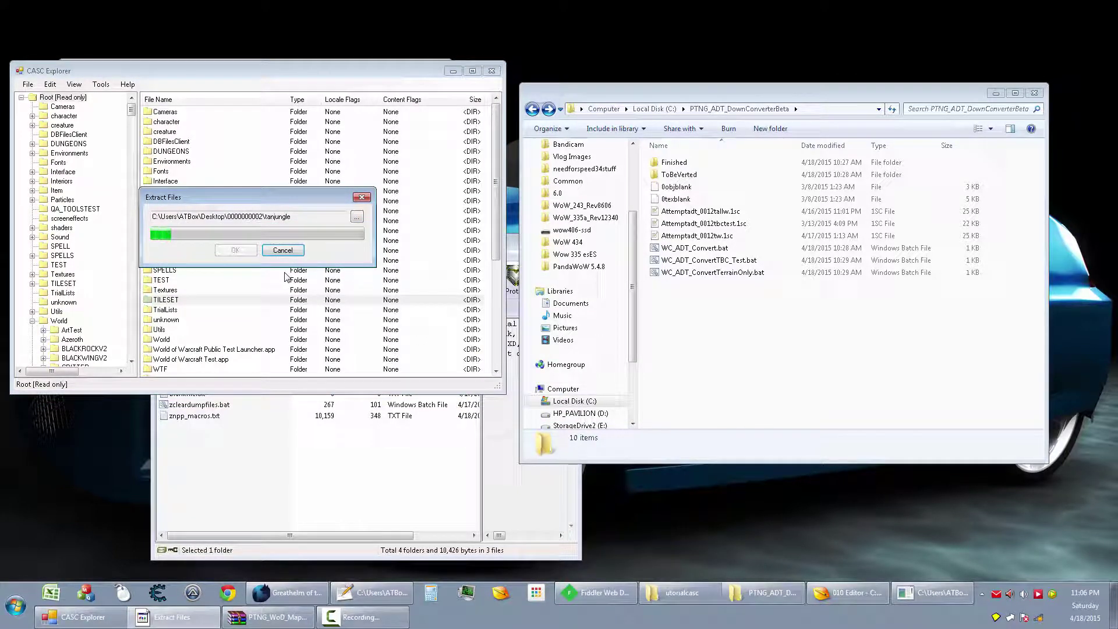
Copy the extraction destination path and open that tanjungle folder in Windows Explorer.
left_click_drag(308, 217, 91, 210)
key("ctrl+c")
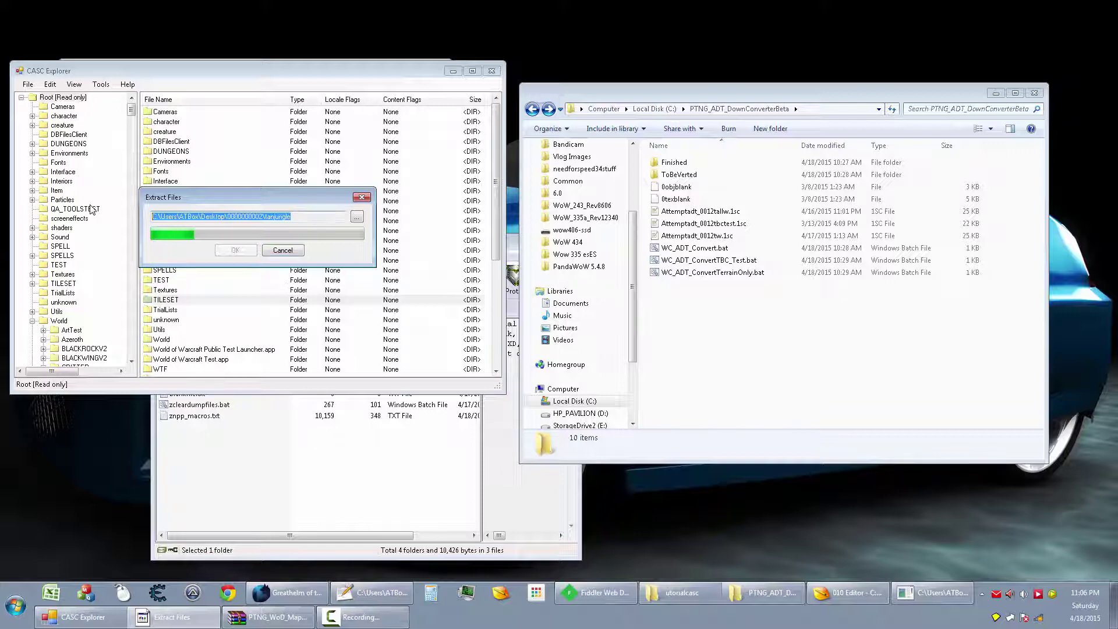
left_click(8, 616)
key("ctrl+v")
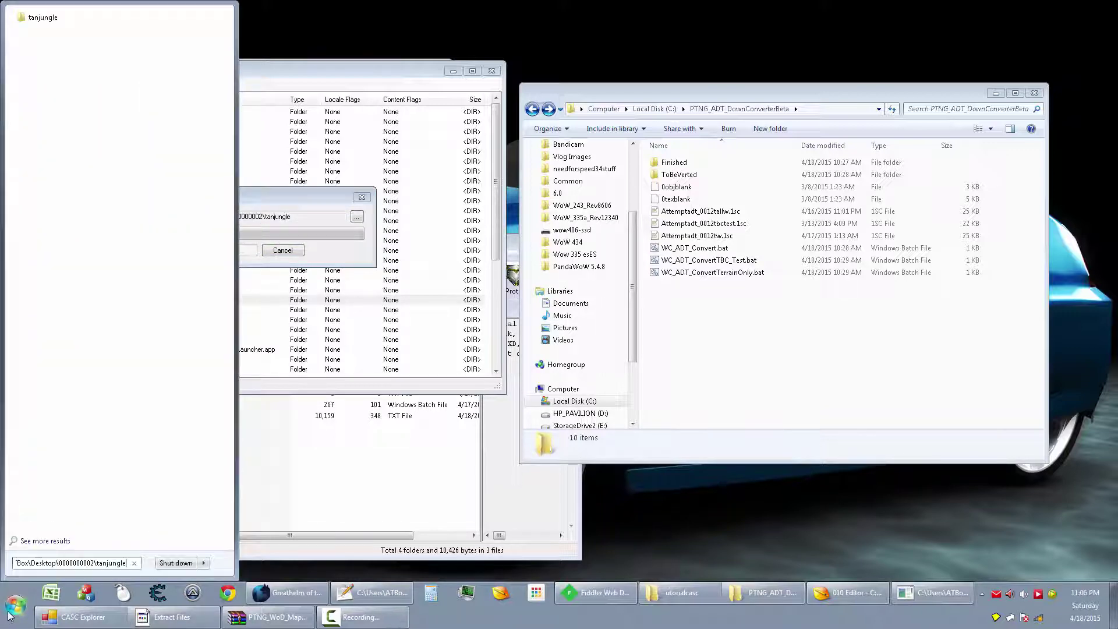
key("Return")
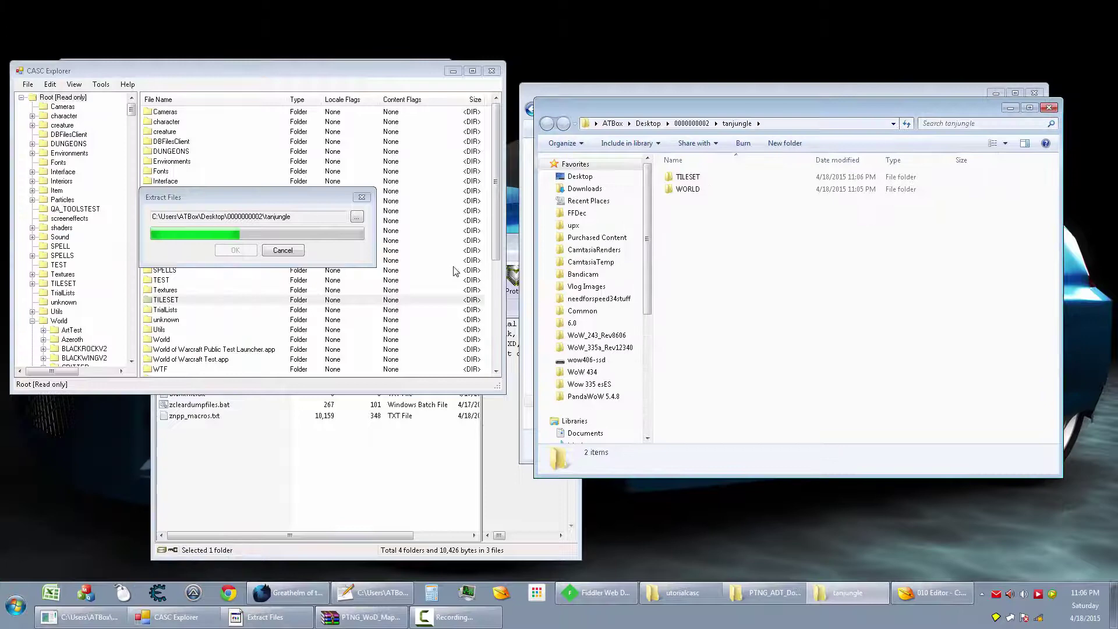
Browse to WORLD\Maps\TanaanJungle in the extracted files and open TanaanJungle.wdt in 010 Editor.
left_click_drag(795, 109, 439, 153)
double_click(704, 229)
double_click(707, 217)
double_click(727, 219)
double_click(372, 244)
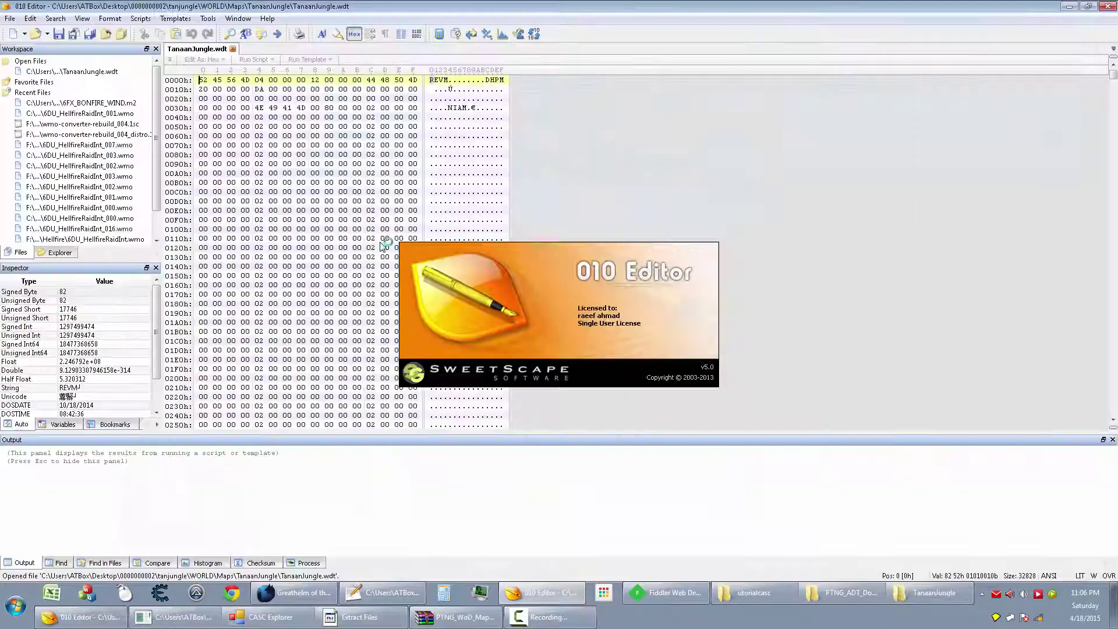
Change the byte at offset 14h of TanaanJungle.wdt to 4A, save the file and close the editor.
left_click(260, 89)
type("4E")
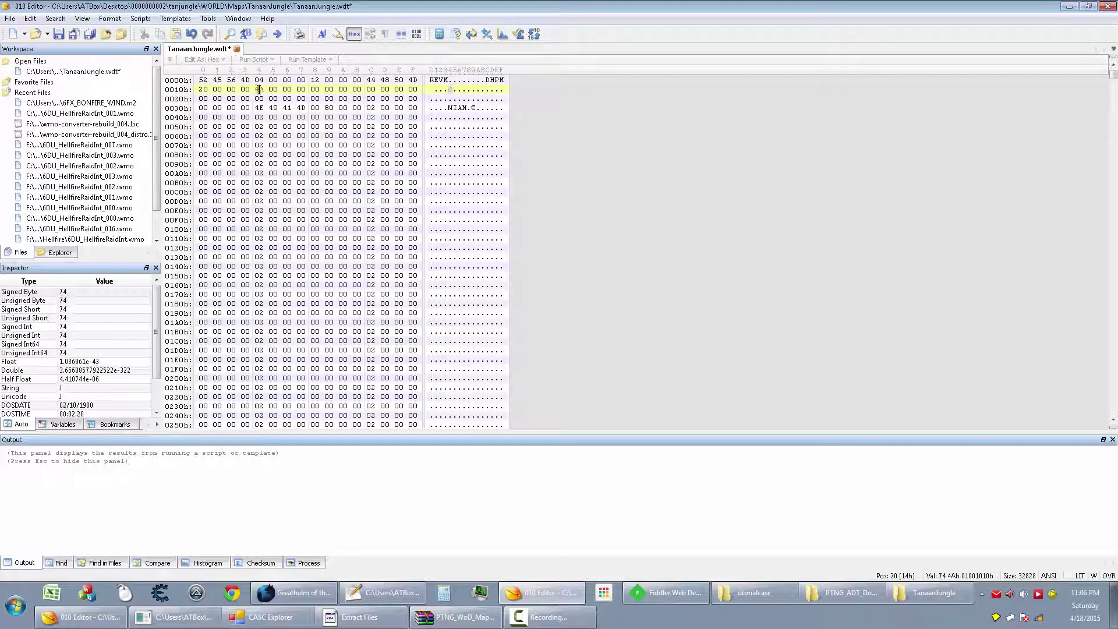
left_click(1106, 7)
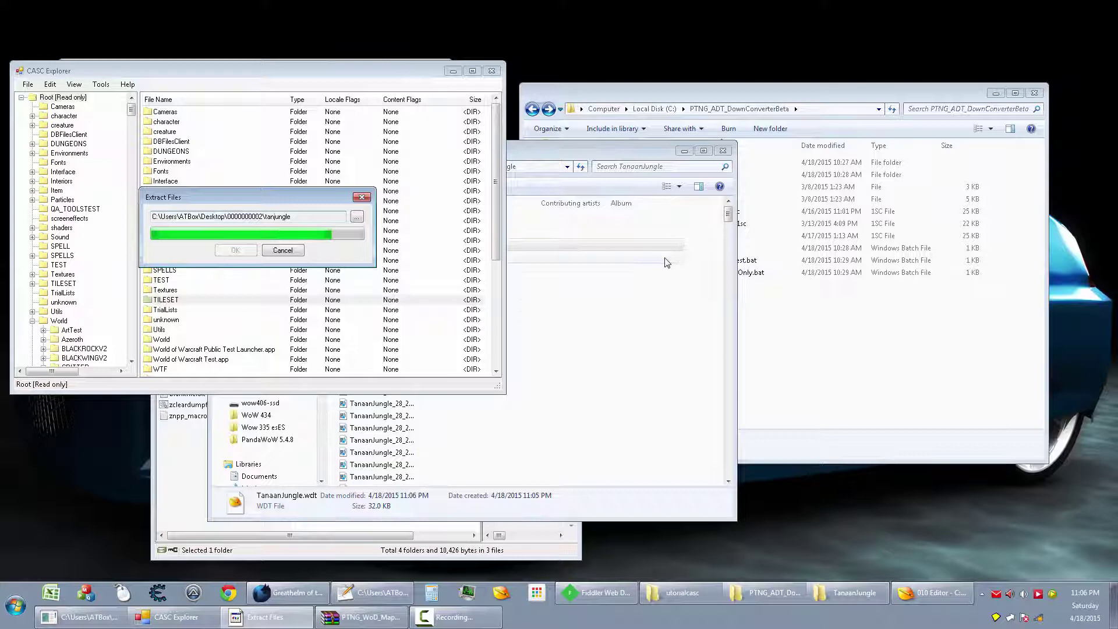
Move all TanaanJungle ADT files from the map folder into the converter's ToBeVerted folder.
left_click(485, 255)
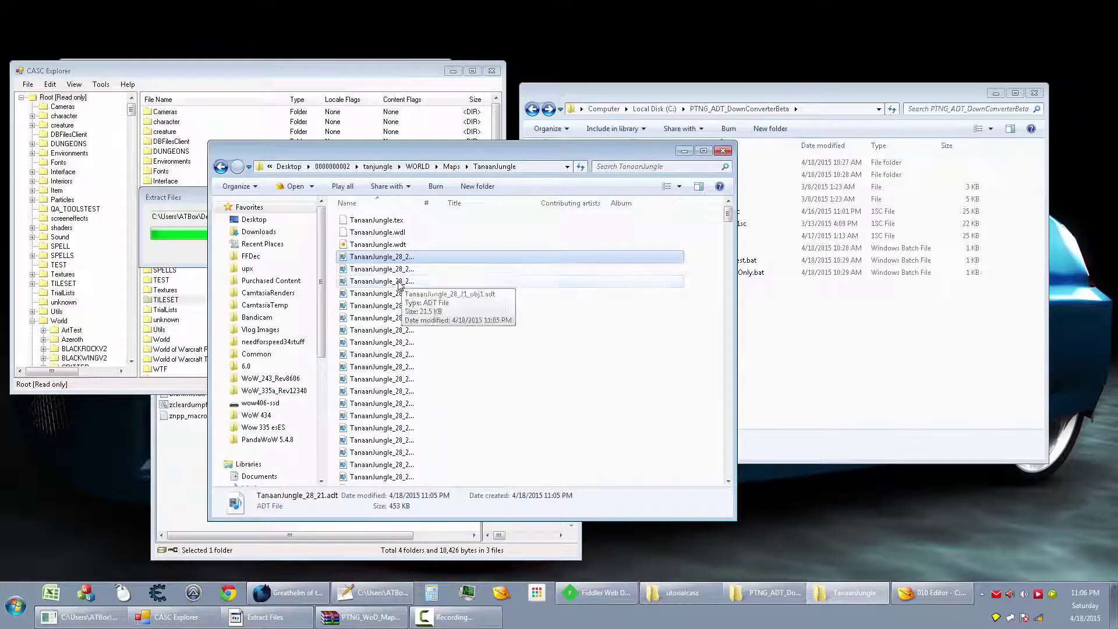
left_click_drag(728, 214, 727, 468)
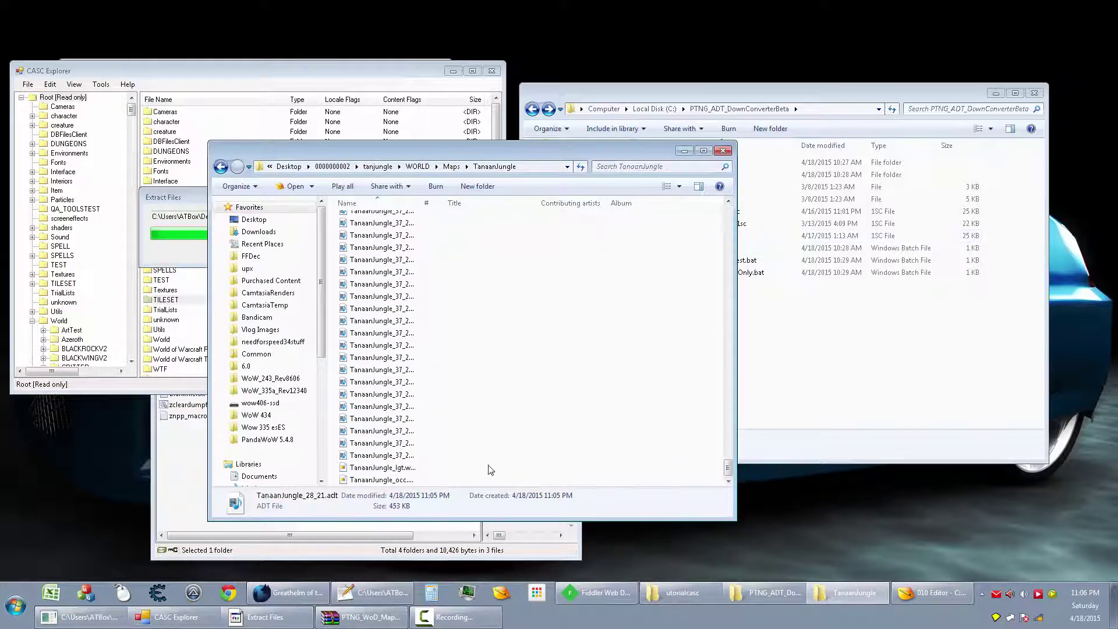
left_click(393, 455, "shift")
left_click(841, 410)
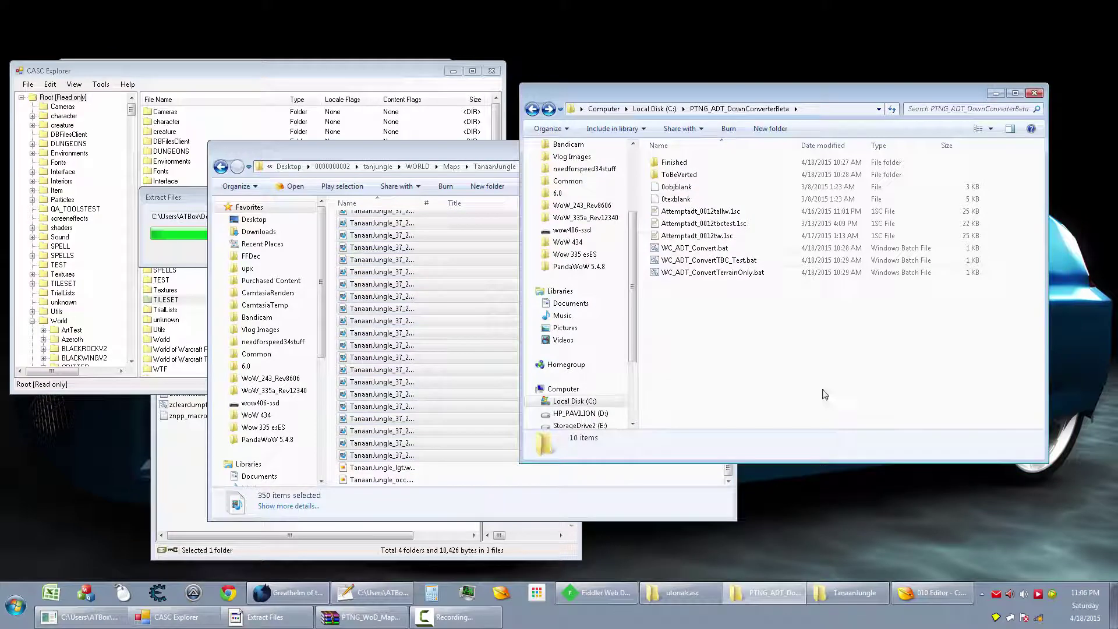
left_click(692, 176)
double_click(693, 177)
left_click_drag(381, 280, 844, 314)
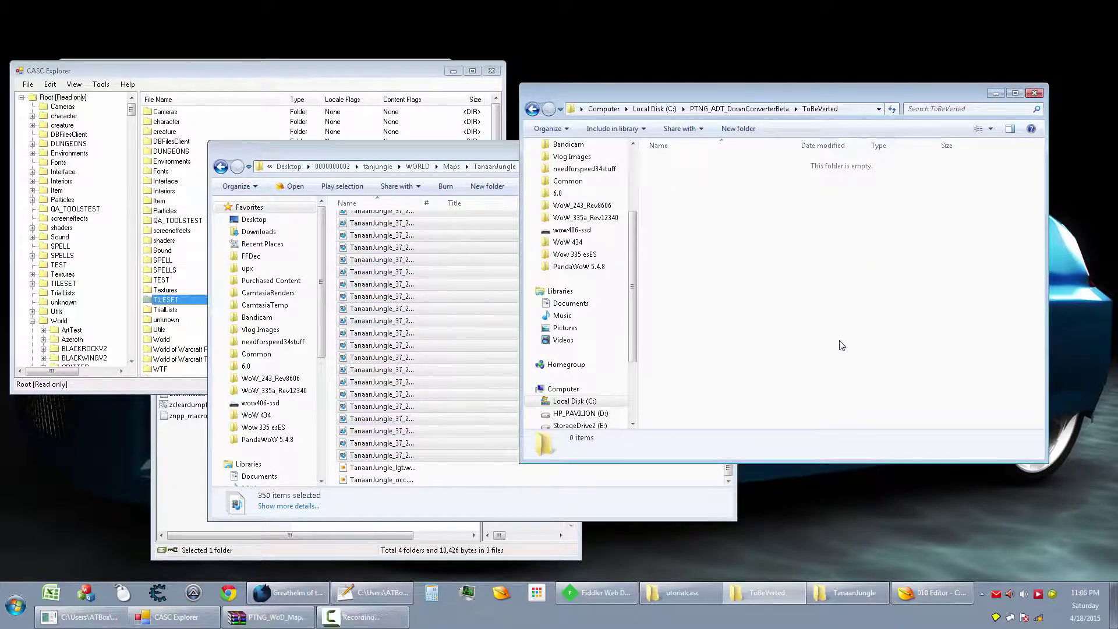
Delete TanaanJungle_lgt.wdt, TanaanJungle_occ.wdt and TanaanJungle.tex from the TanaanJungle map folder.
left_click(473, 324)
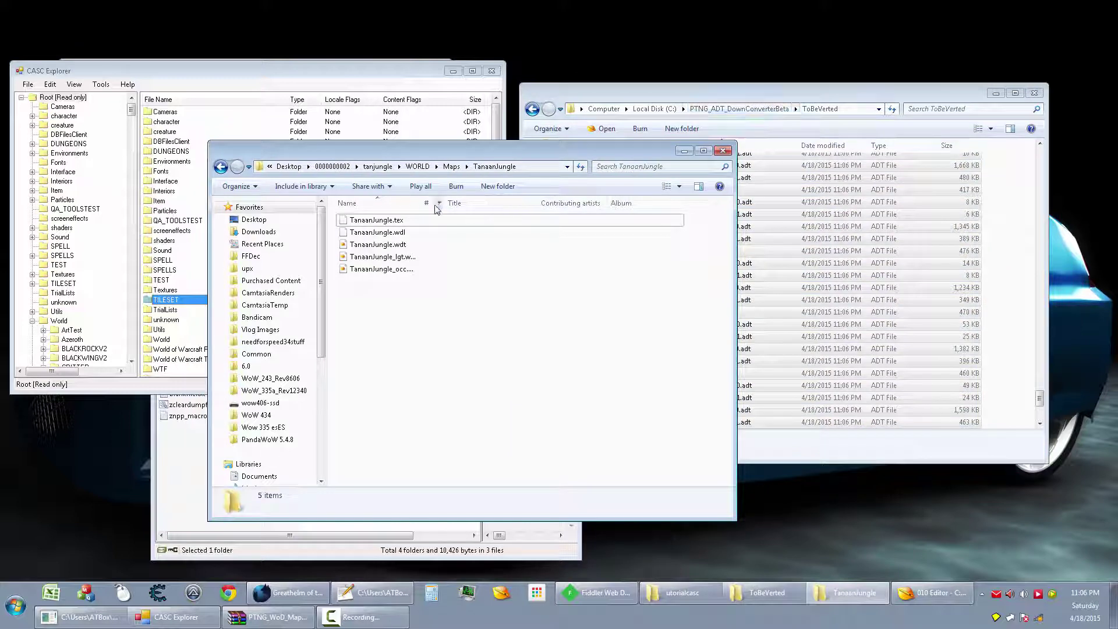
left_click_drag(438, 307, 395, 258)
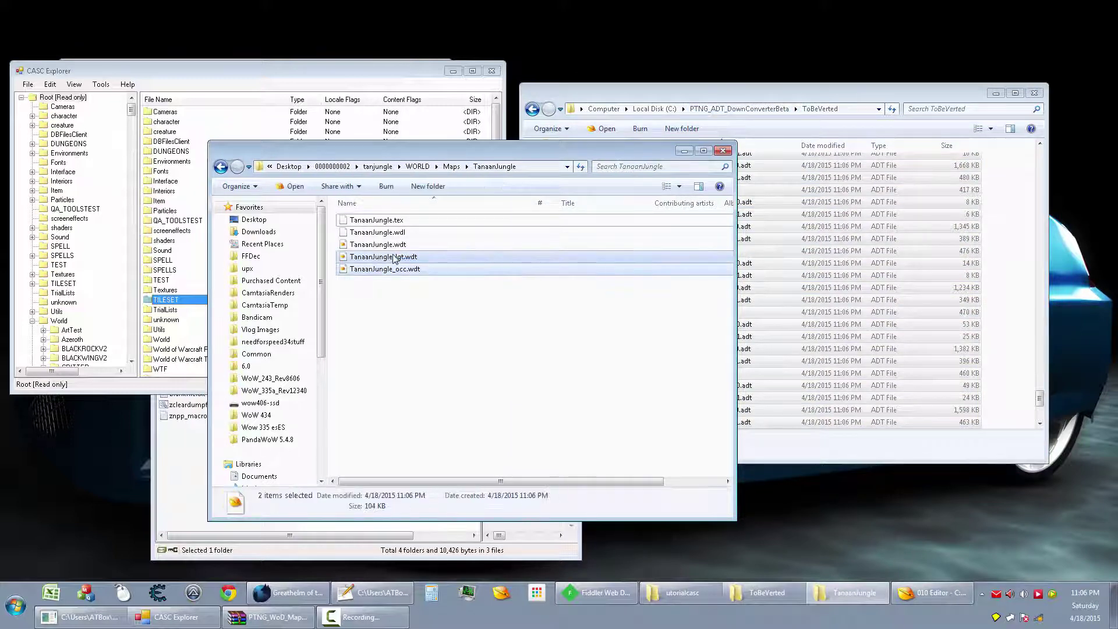
key("Delete")
key("Return")
left_click(376, 220)
key("Delete")
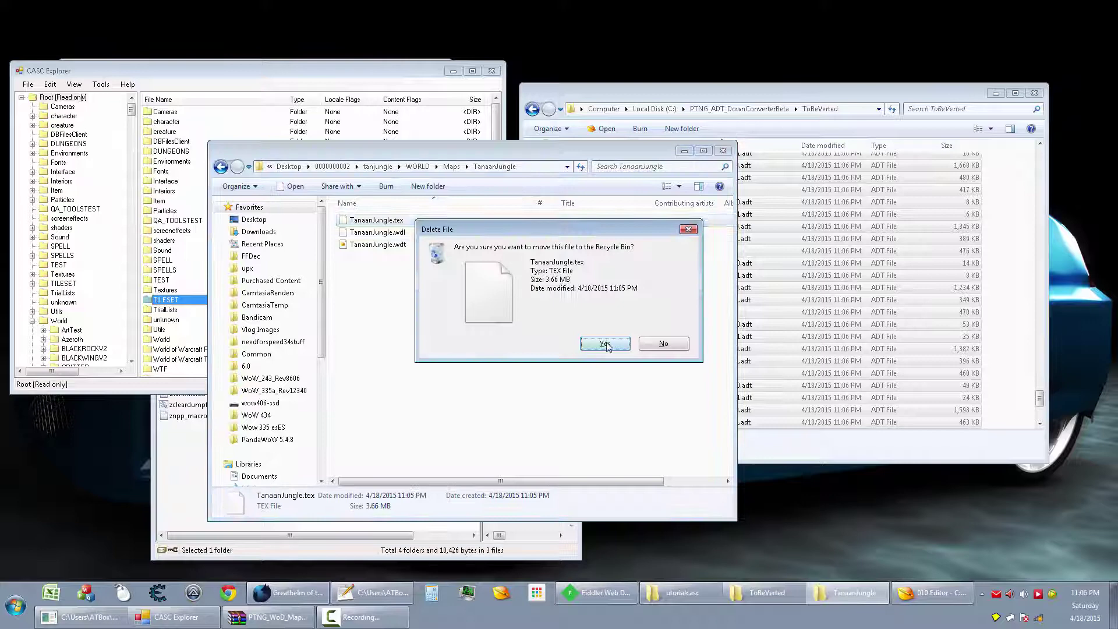
key("Return")
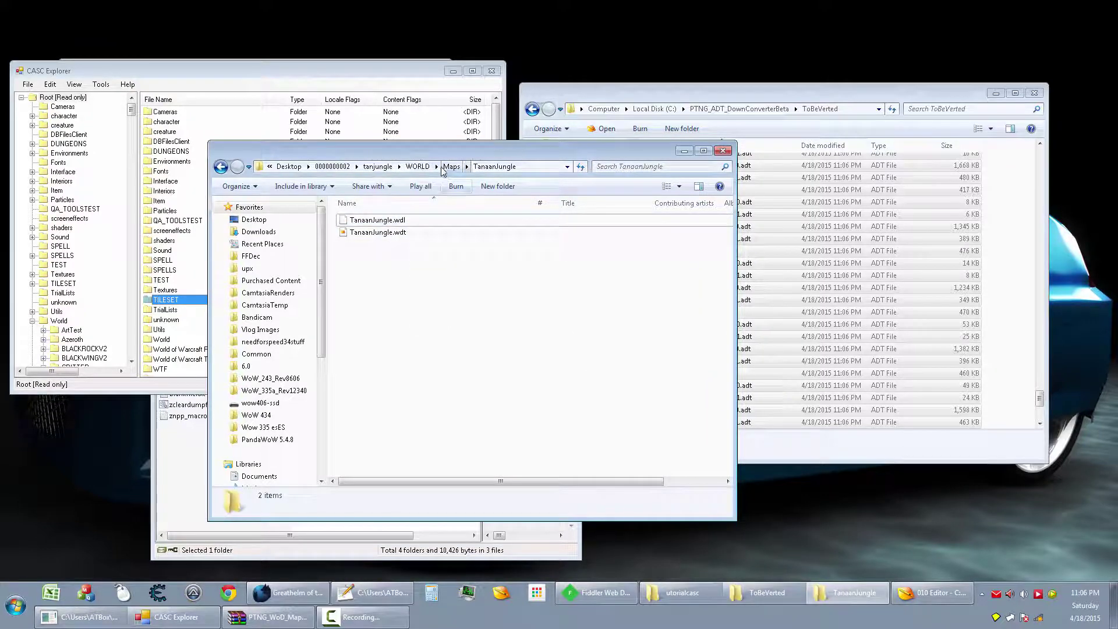
Rename TanaanJungle.wdl and TanaanJungle.wdt in the map folder to test.wdl and test.wdt.
left_click(791, 90)
left_click(376, 221)
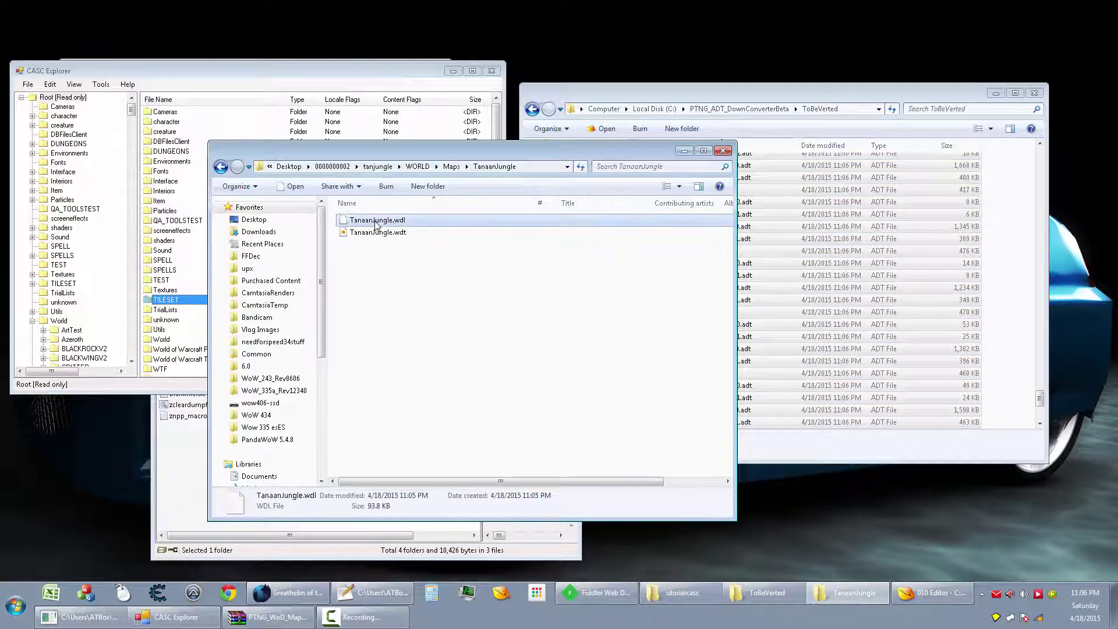
key("F2")
type("test.wdl")
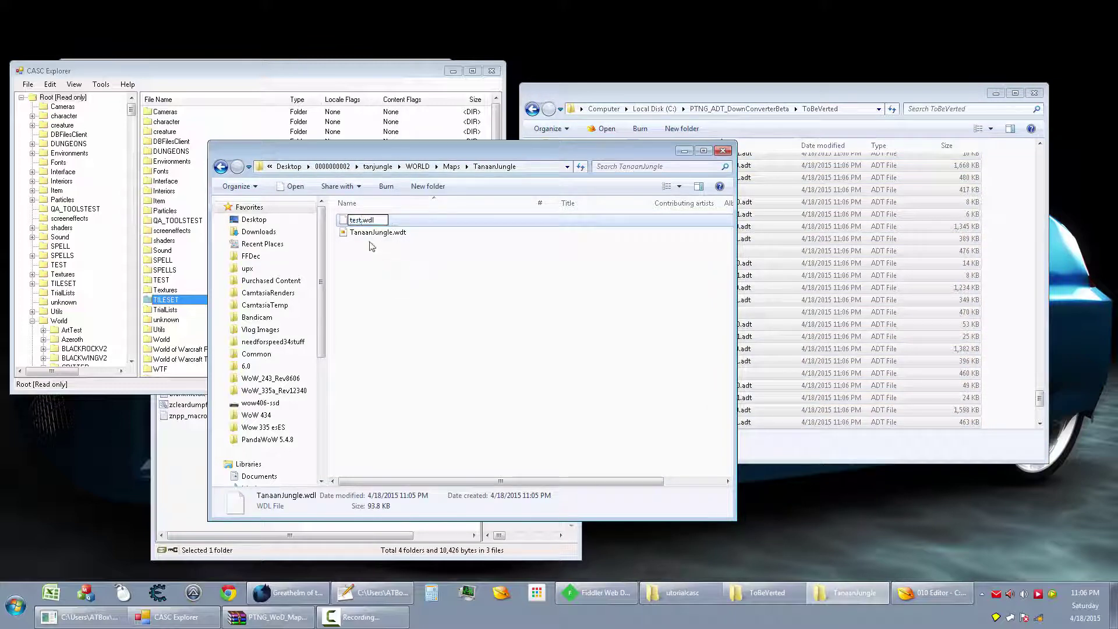
key("Tab")
type("test")
left_click(442, 259)
Open the ToBeVerted ADT files in Bulk Rename Utility and set the replacement text to test.
left_click(888, 239)
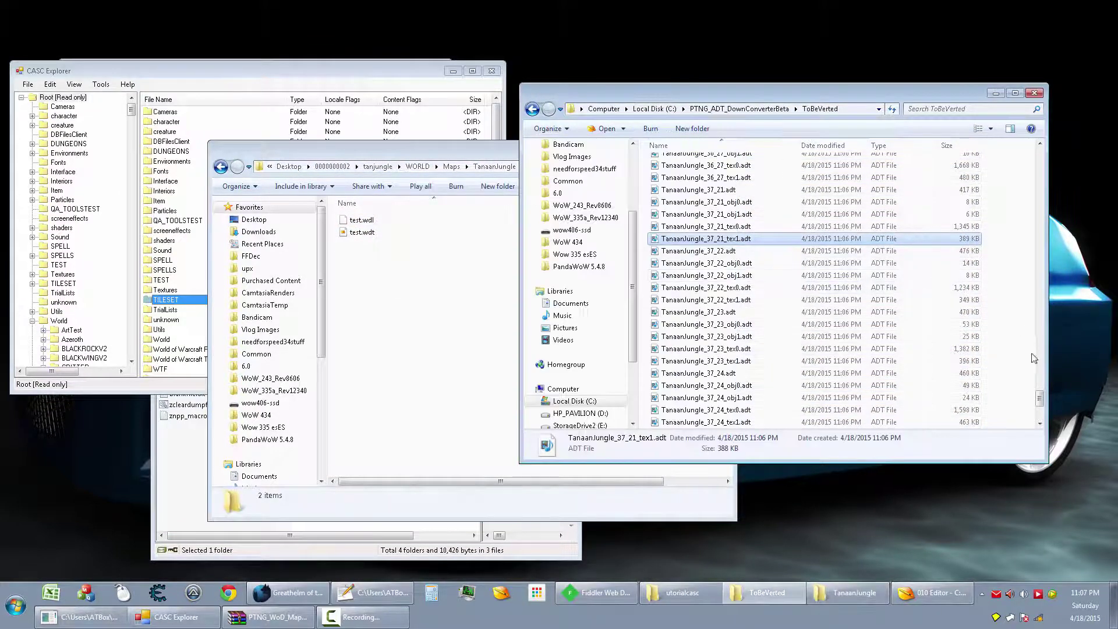
right_click(699, 239)
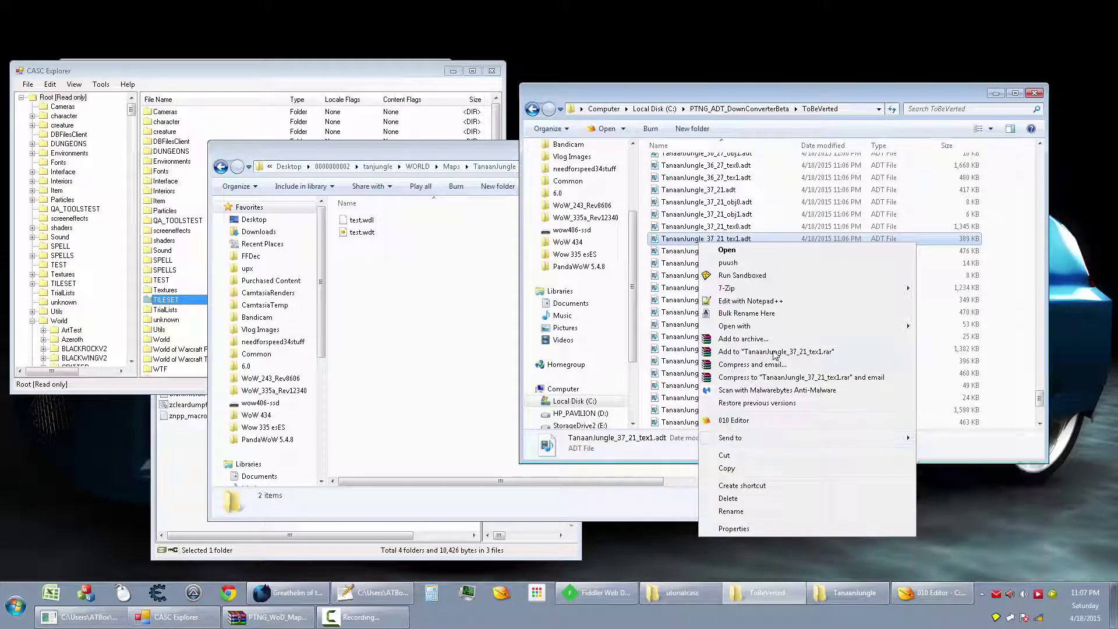
left_click(748, 317)
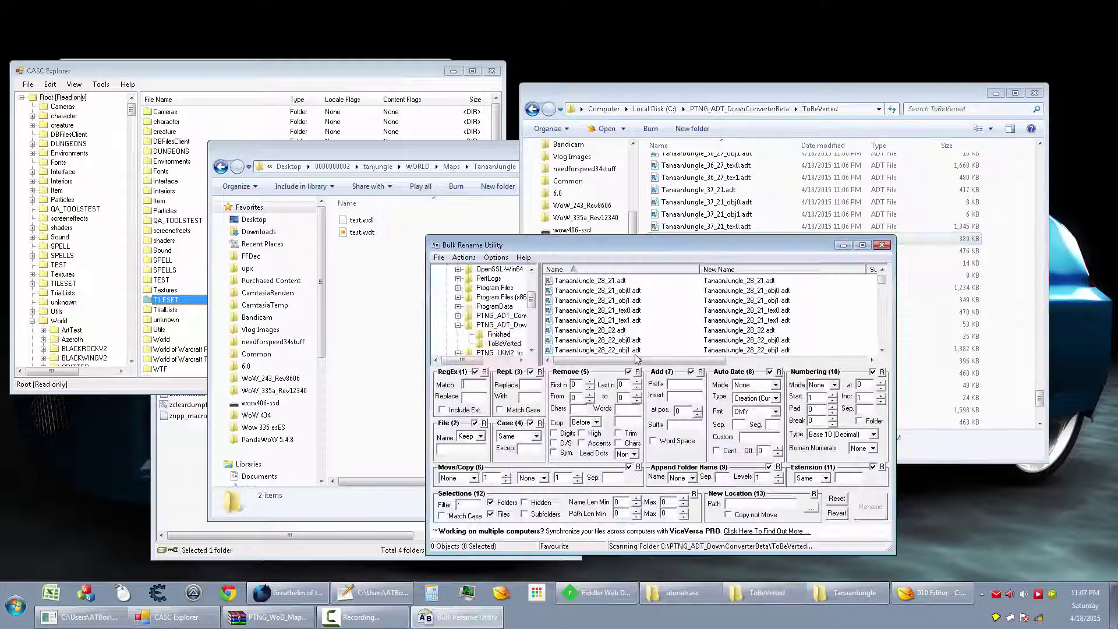
left_click(523, 398)
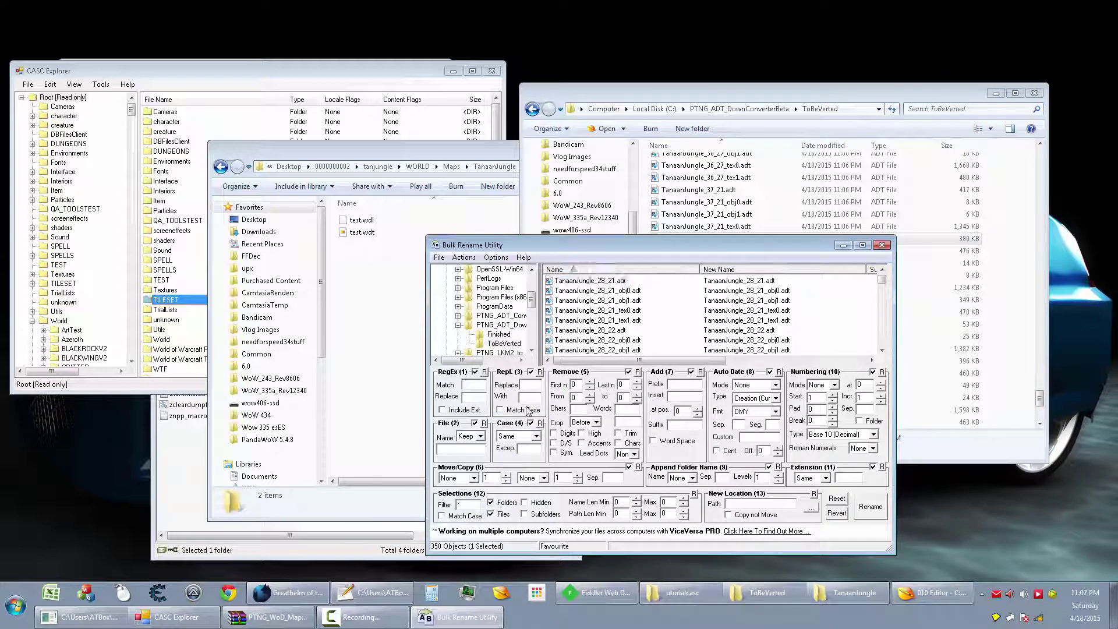
left_click(530, 398)
type("test")
Copy the TanaanJungle prefix from the first file's name, use it as the text to replace, and turn off case matching.
left_click(598, 282)
left_click(595, 282)
left_click_drag(594, 281, 522, 281)
key("ctrl+c")
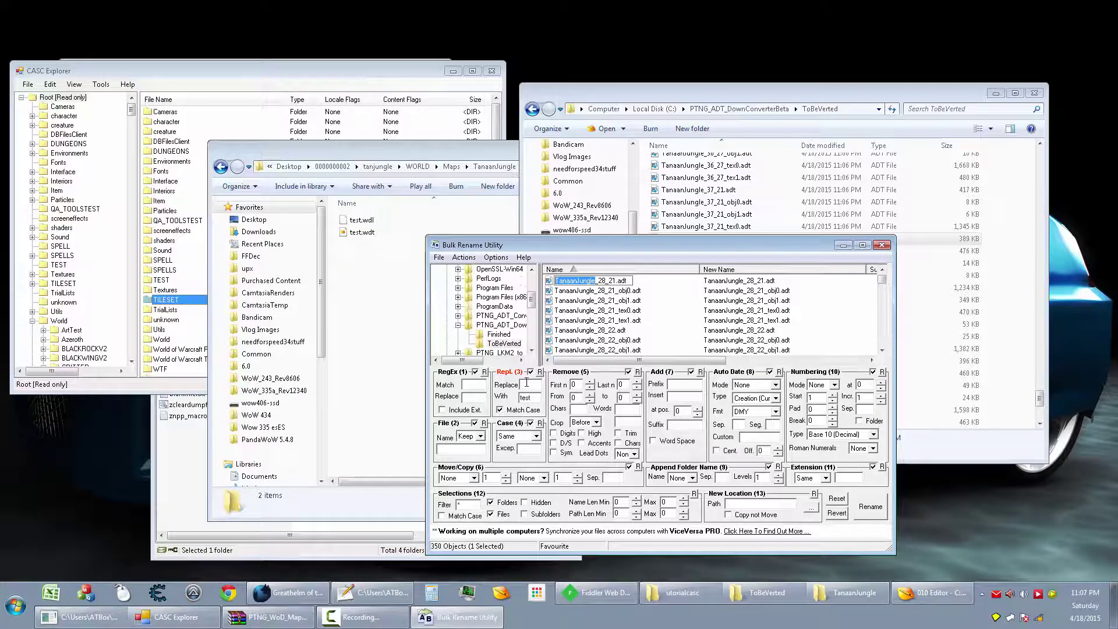
left_click(527, 383)
key("ctrl+v")
left_click(522, 410)
Rename all listed ADT files with the replacement rule and close Bulk Rename Utility.
left_click(588, 328)
key("ctrl+a")
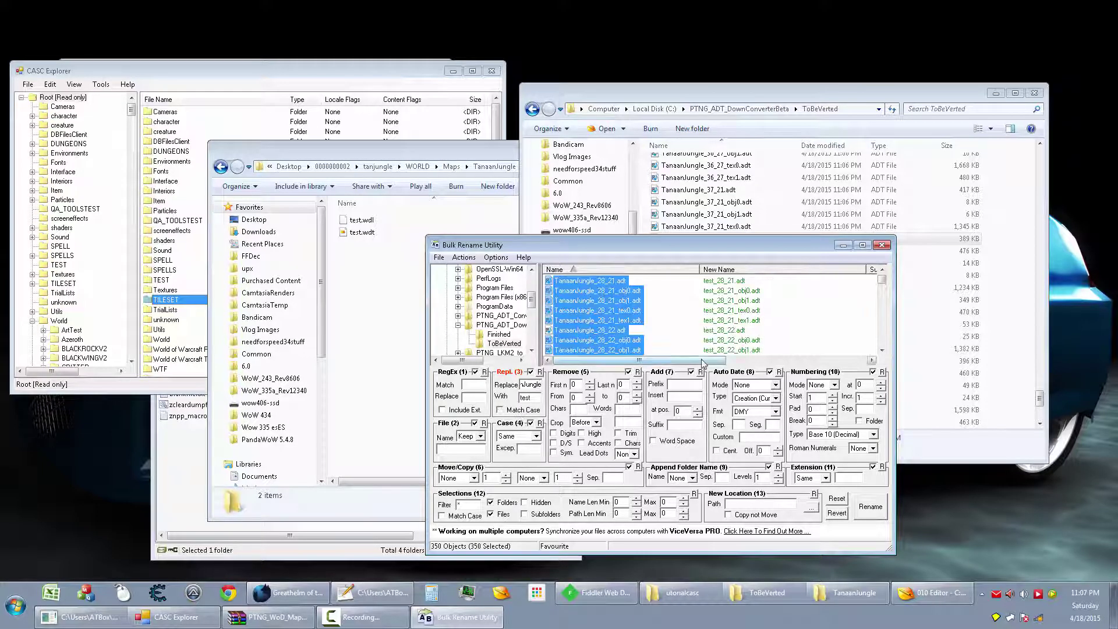
left_click(876, 508)
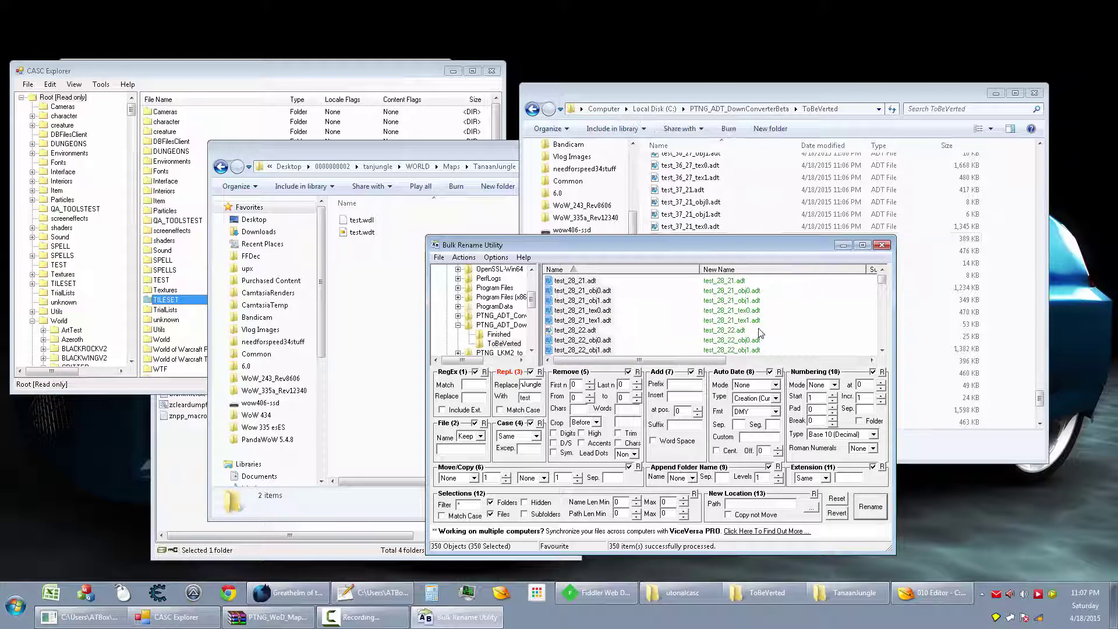
left_click(881, 245)
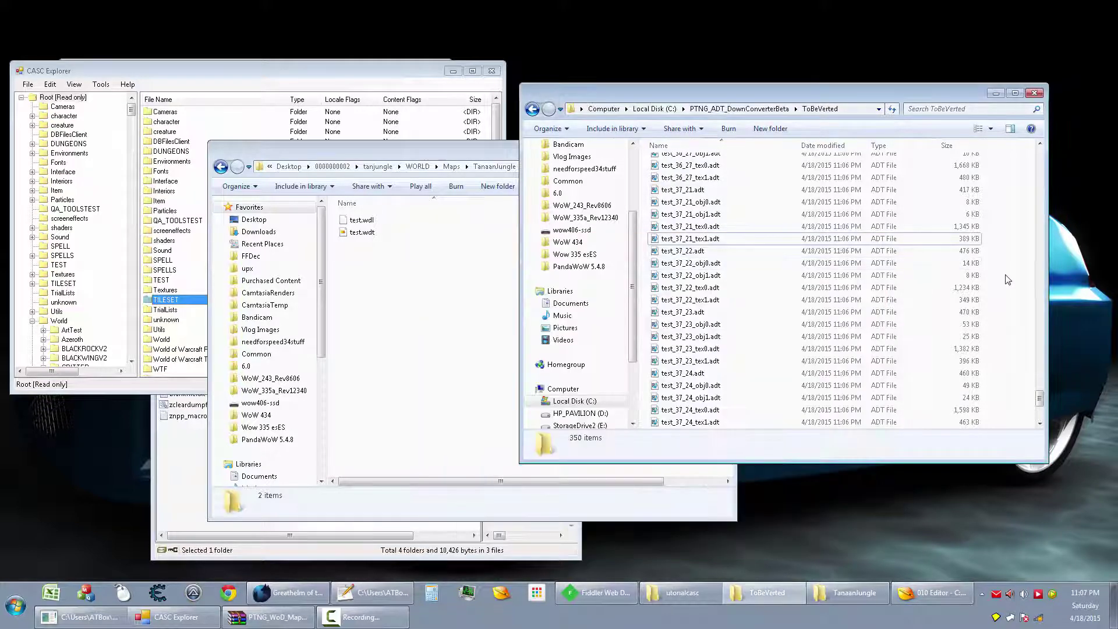
Return to the PTNG_ADT_DownConverterBeta folder and run WC_ADT_ConvertTerrainOnly.bat.
scroll(1042, 373, "down", 5)
left_click_drag(1042, 373, 1040, 176)
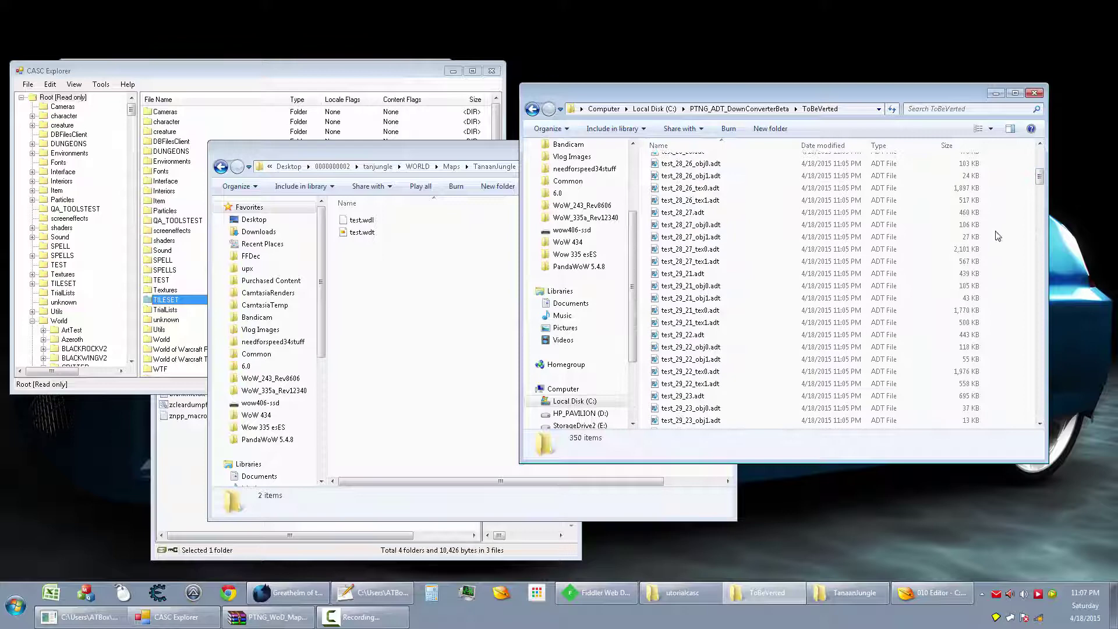
left_click(767, 110)
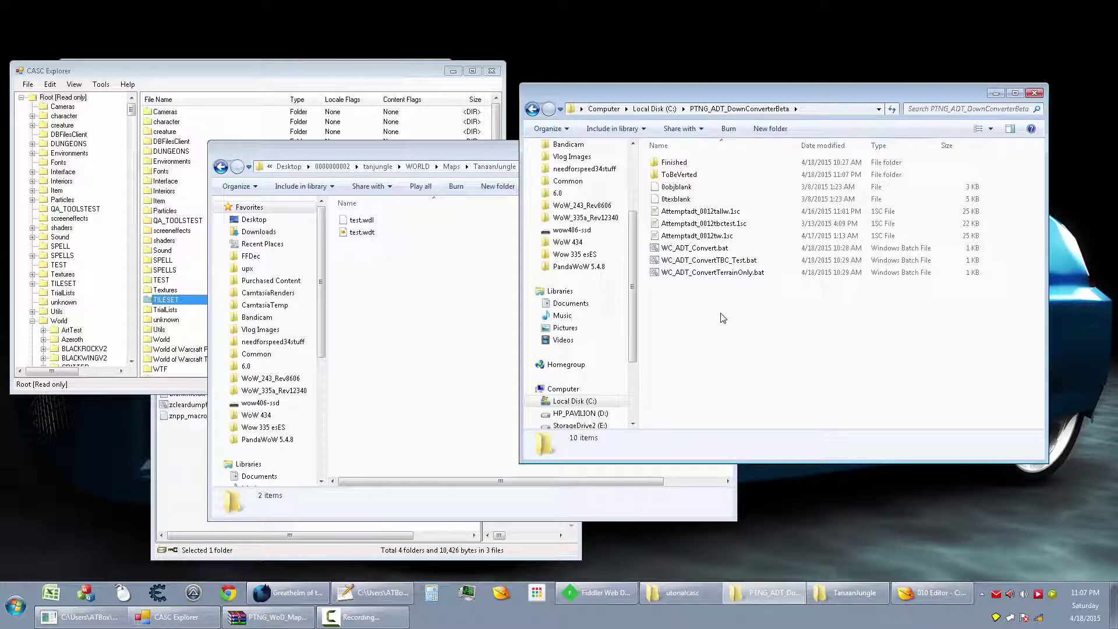
left_click(724, 273)
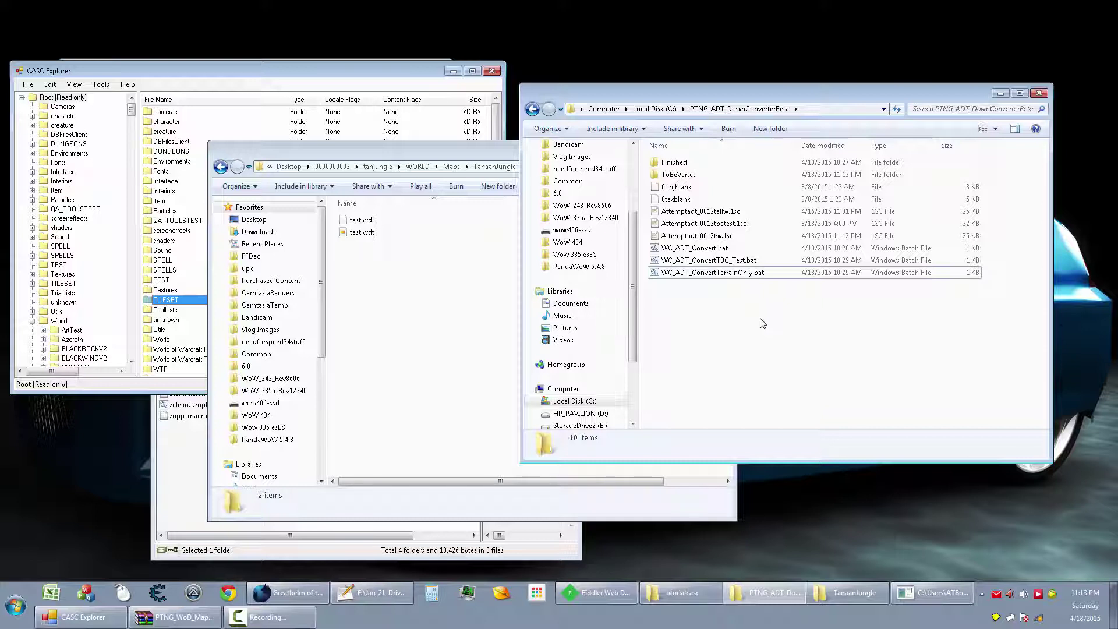
left_click(717, 276)
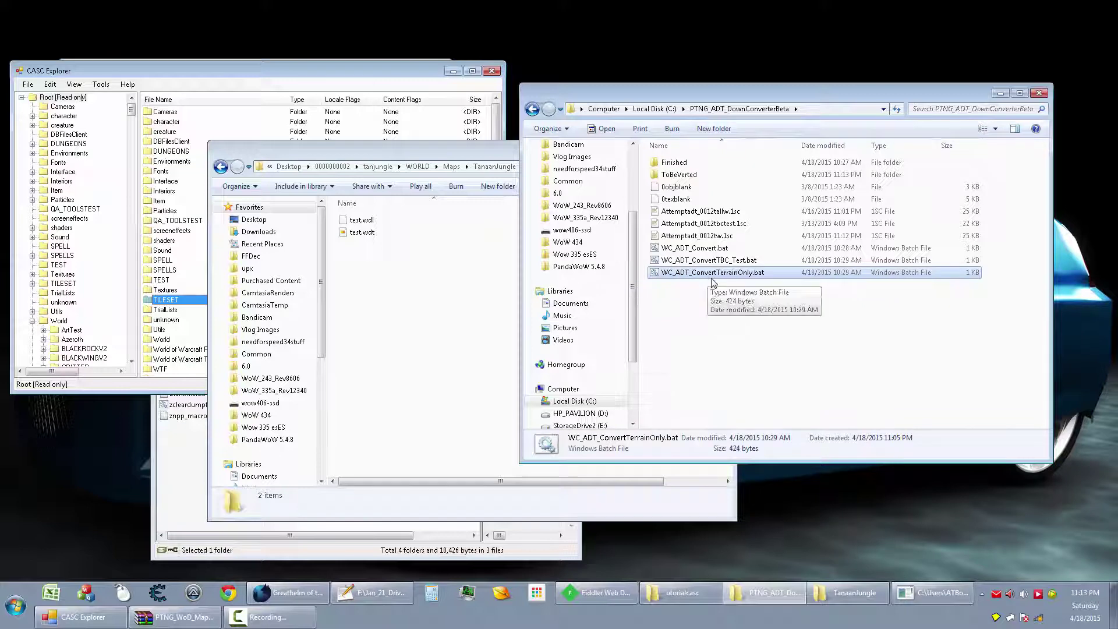
double_click(717, 276)
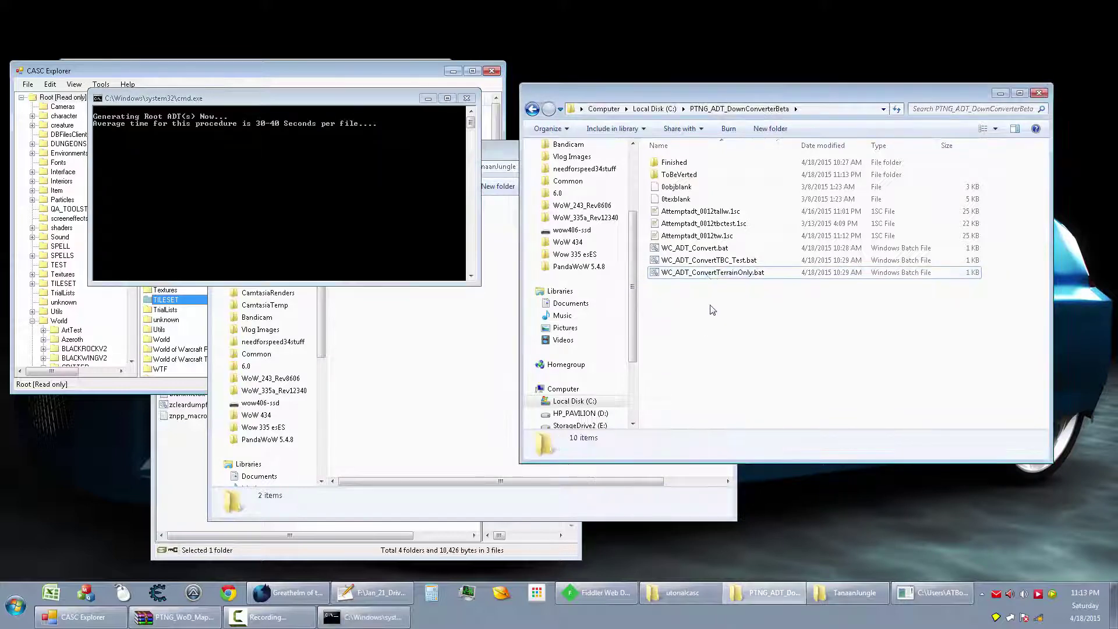
Check the conversion output in ToBeVerted and locate the 0objblank and 0texblank files in the converter folder.
double_click(681, 174)
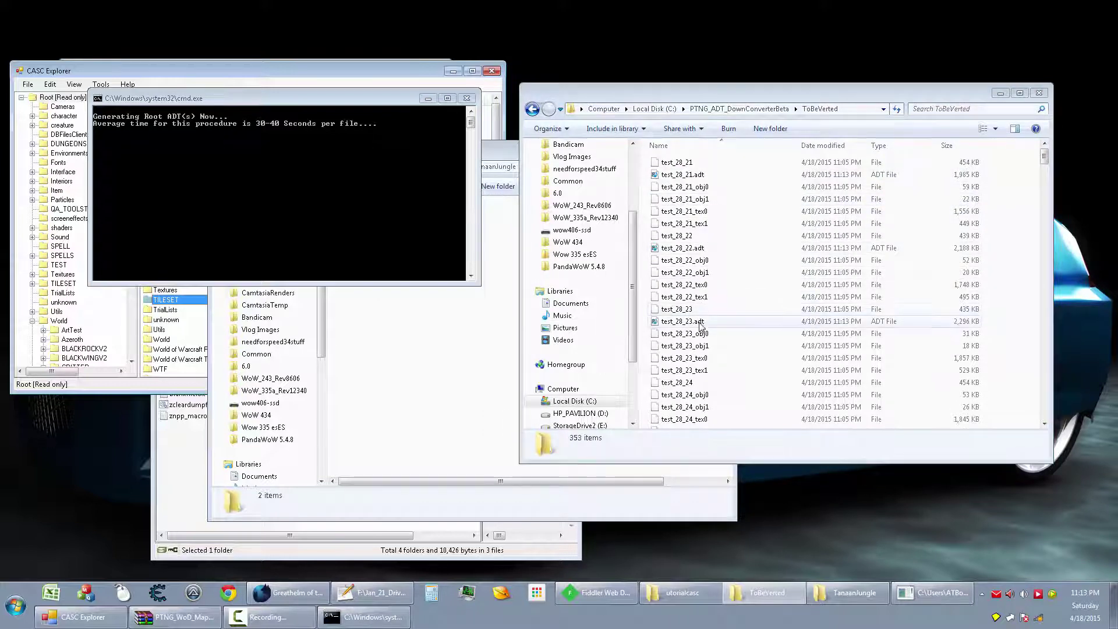
left_click(704, 285)
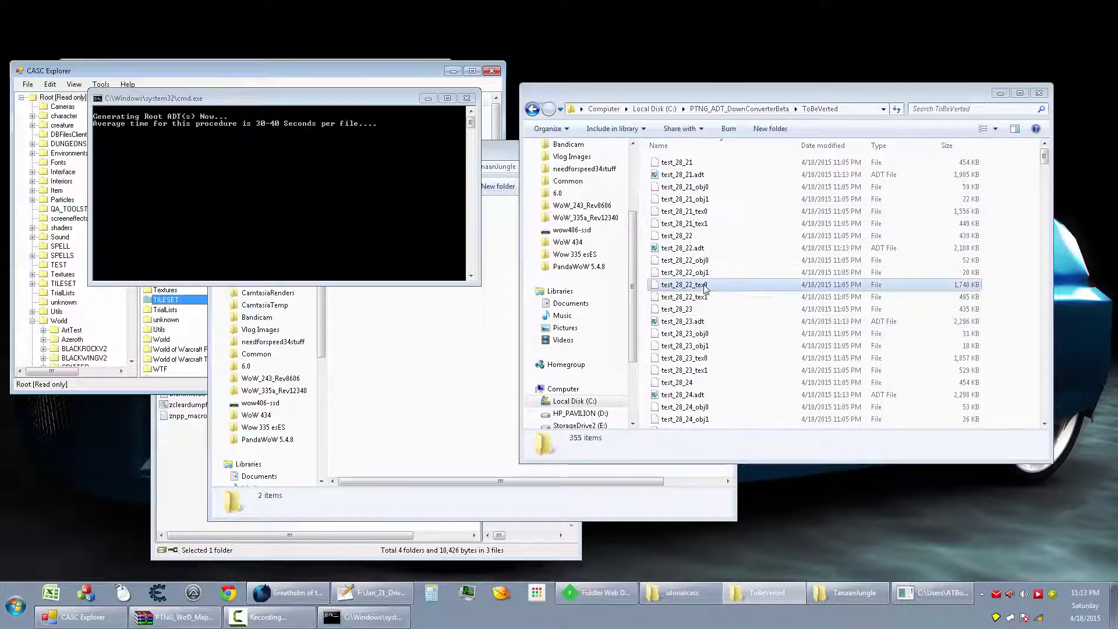
left_click(1005, 288)
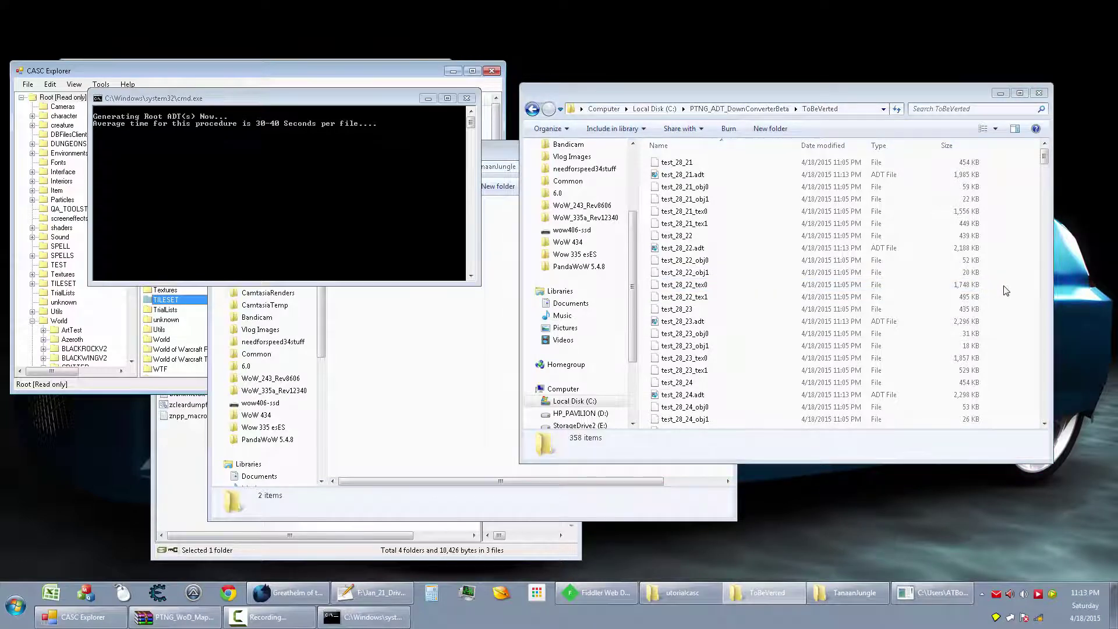
left_click(738, 109)
left_click(696, 188)
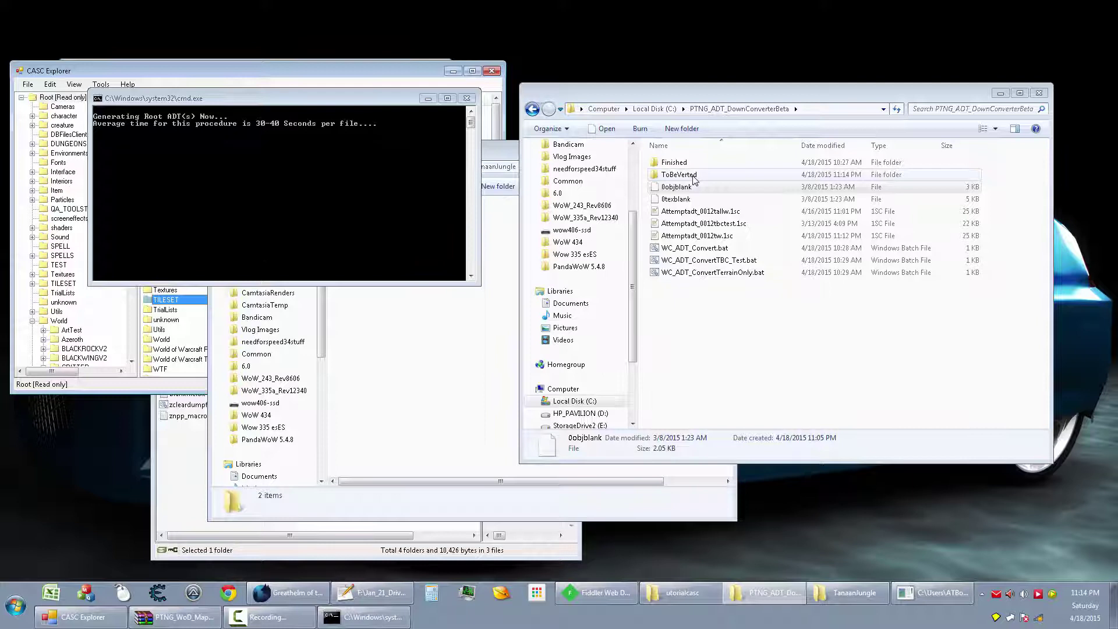
left_click(692, 200)
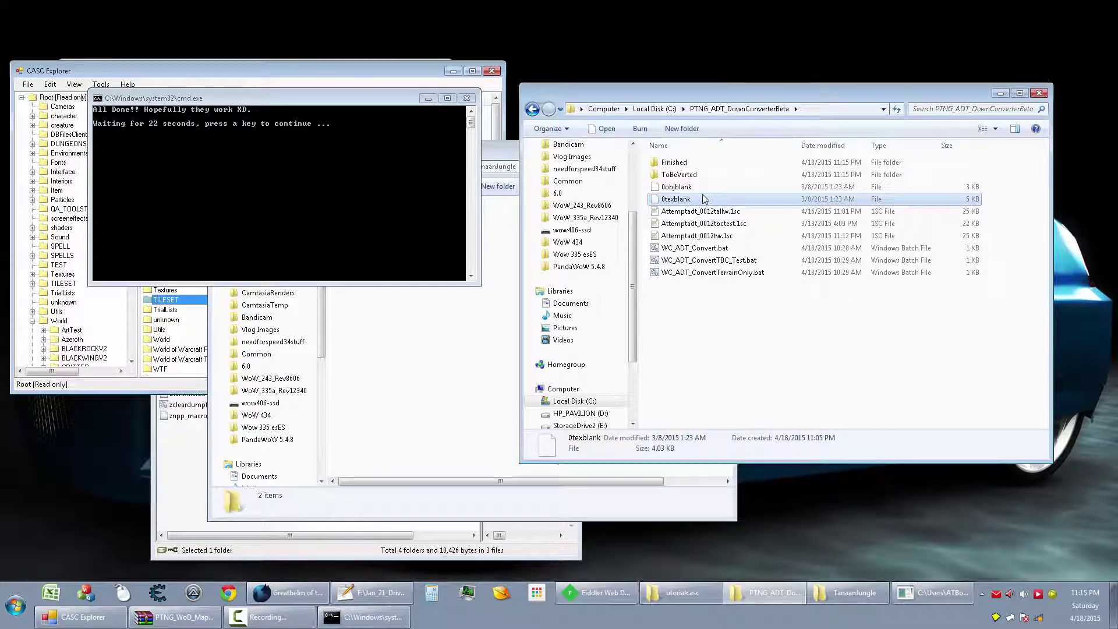
Open the Attemptadt_0012tw.1sc script in Notepad++ and examine the FileOpen path on line 28.
left_click(714, 237)
double_click(714, 237)
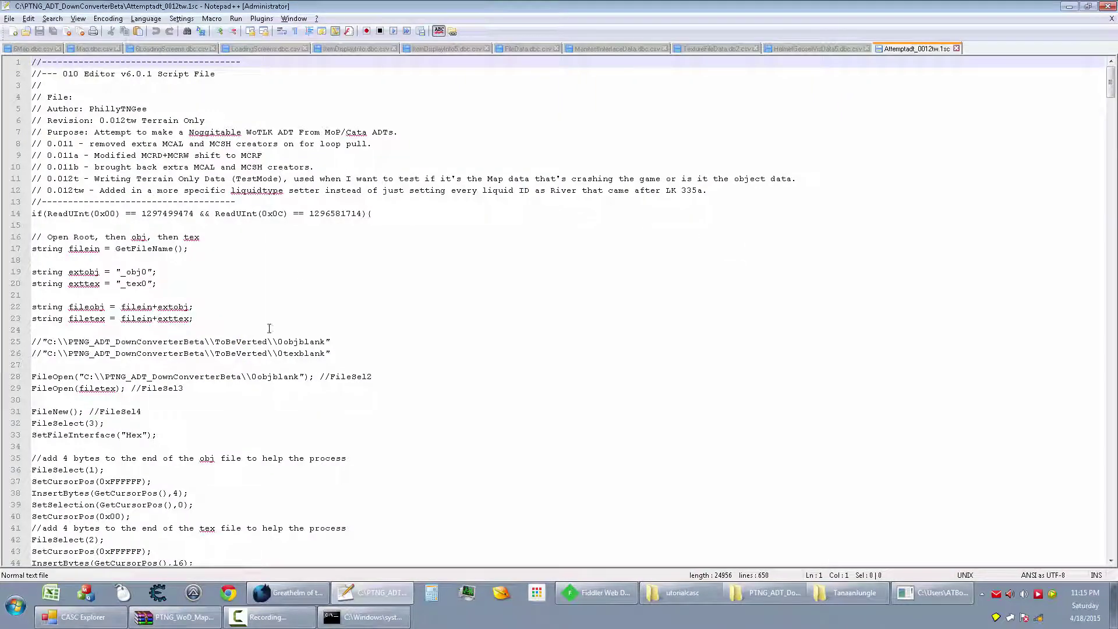
left_click(251, 365)
left_click(241, 377)
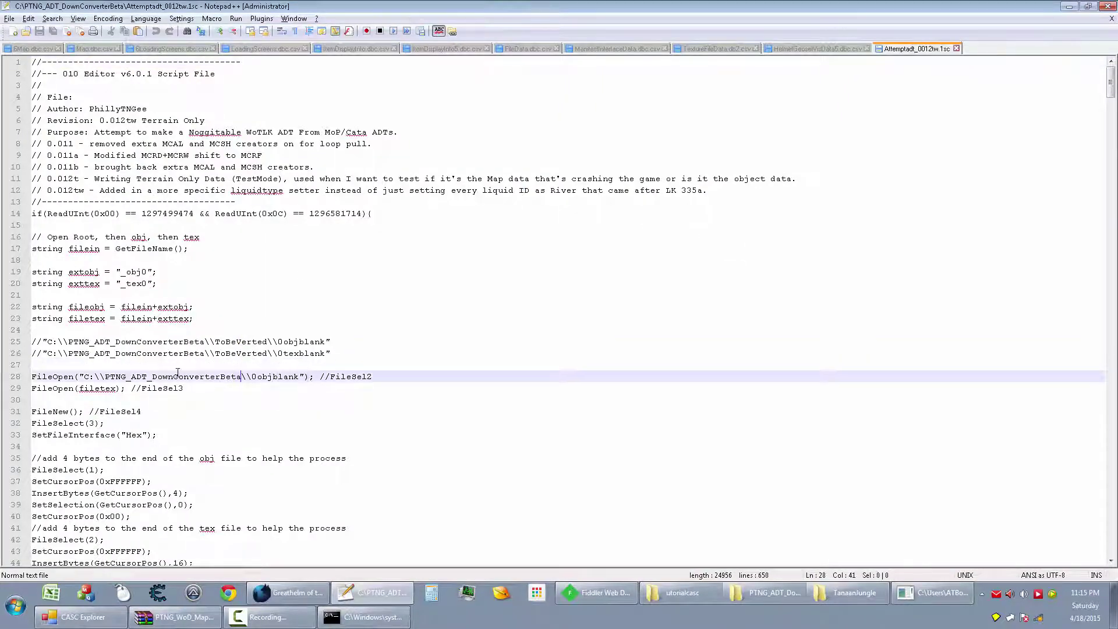
left_click_drag(126, 377, 173, 377)
left_click(126, 379)
Replace filetex in the FileOpen call on line 29 with the path "C:\\PTNG_ADT_DownConverterBeta\\0texblank".
left_click_drag(81, 377, 305, 376)
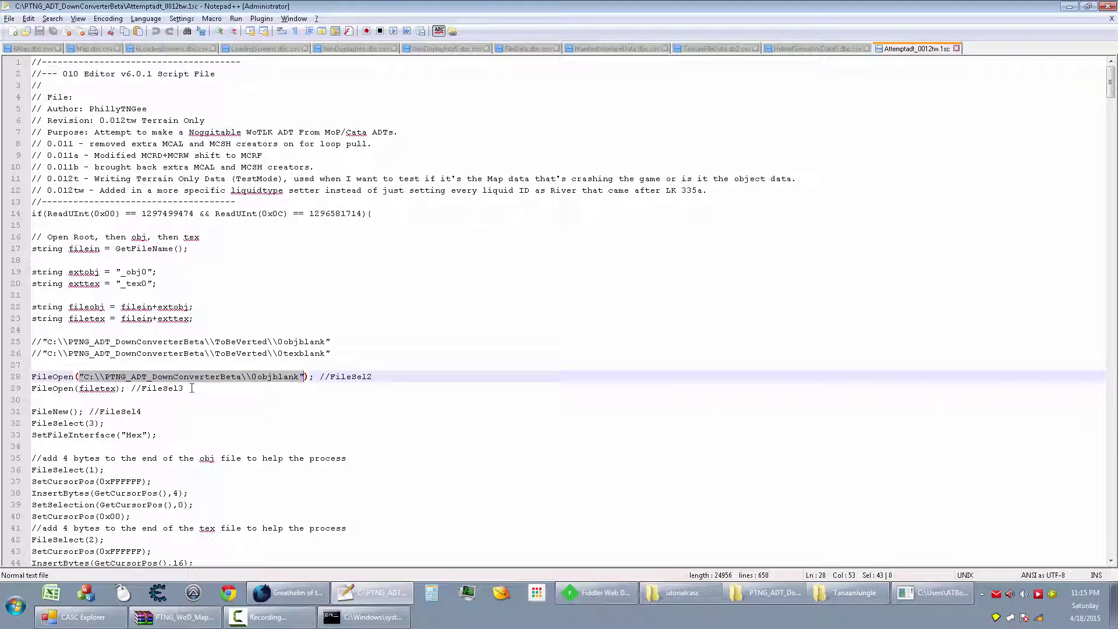
key("ctrl+c")
double_click(112, 388)
key("ctrl+v")
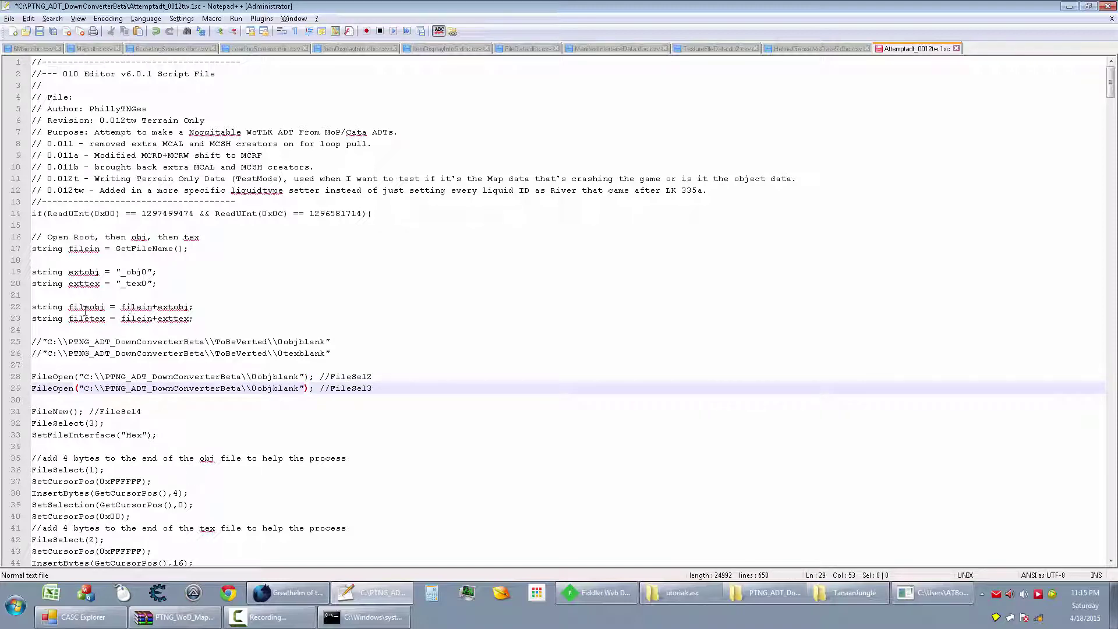
double_click(301, 353)
key("ctrl+c")
double_click(277, 389)
key("ctrl+v")
left_click_drag(321, 389, 155, 389)
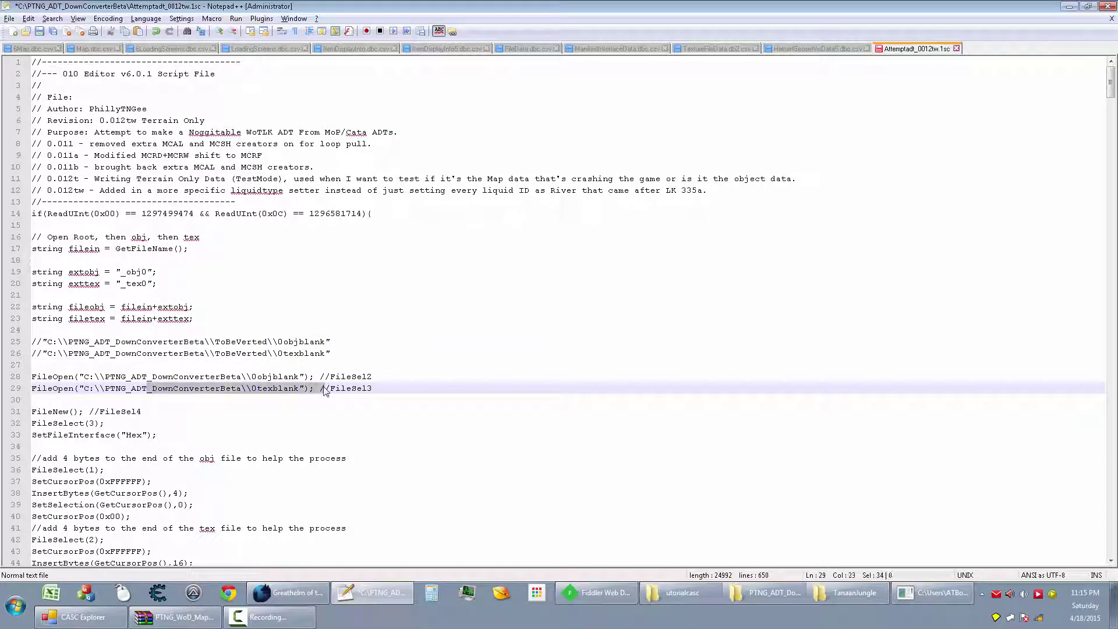
Undo the edits to line 29, close the Attemptadt_0012tw.1sc script and minimize Notepad++.
left_click(341, 387)
key("ctrl+z")
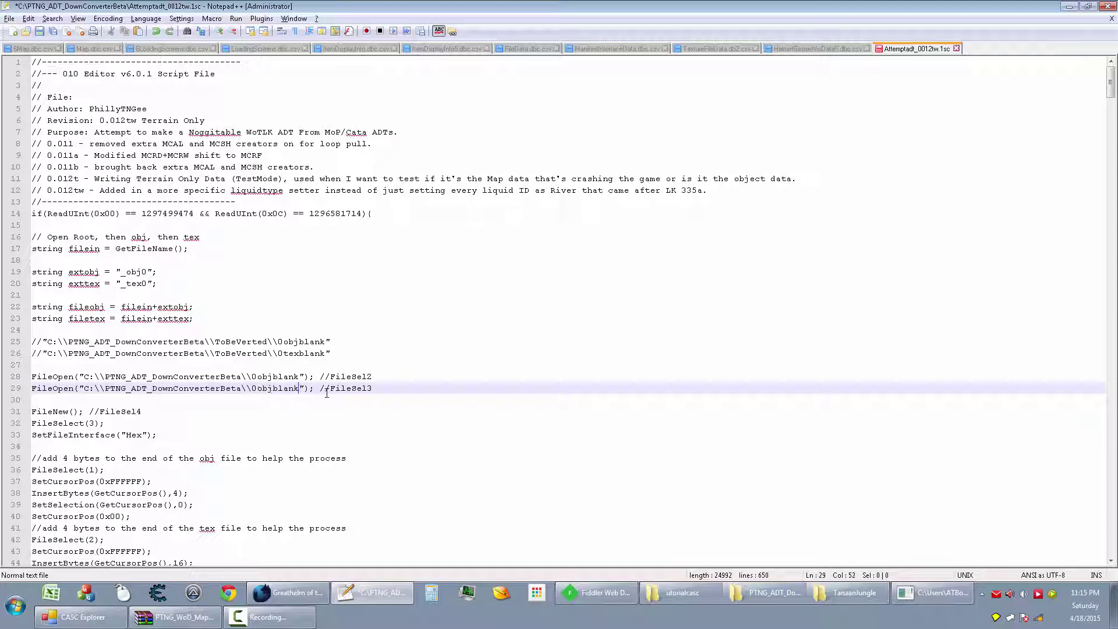
key("ctrl+z")
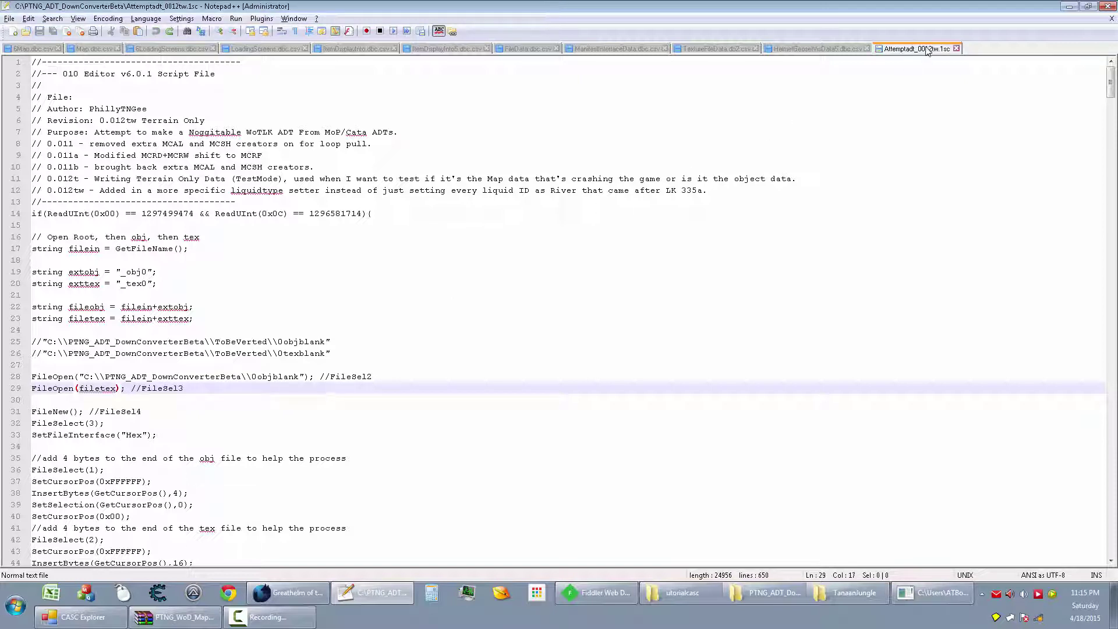
middle_click(928, 49)
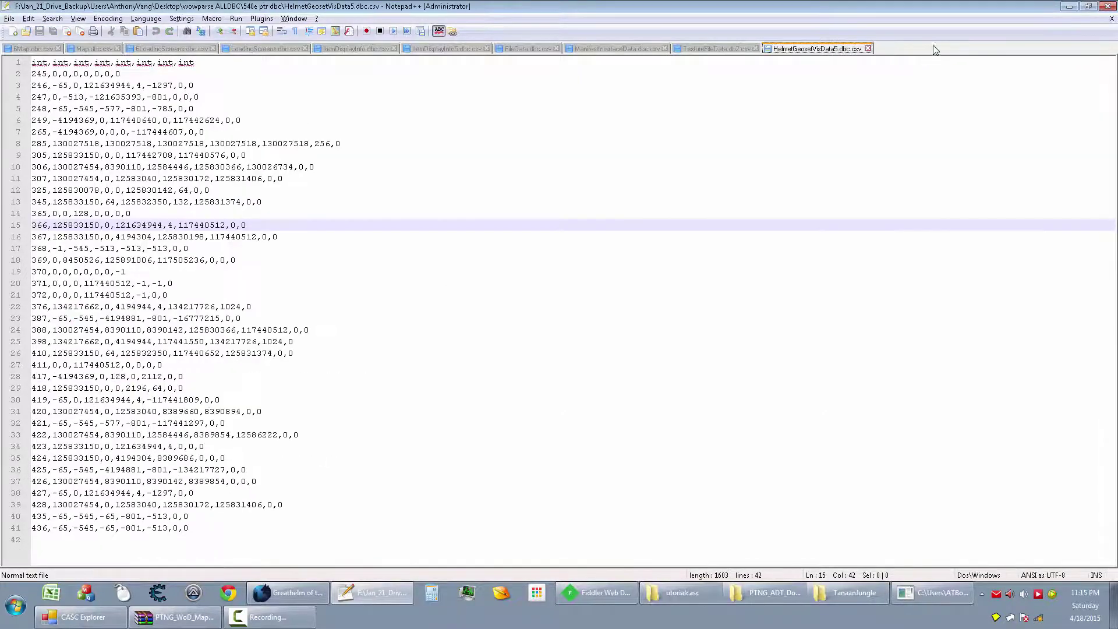
left_click(1068, 6)
Open the converter's Finished folder, view the converted ADT files, and bring the TanaanJungle map folder forward.
left_click(761, 291)
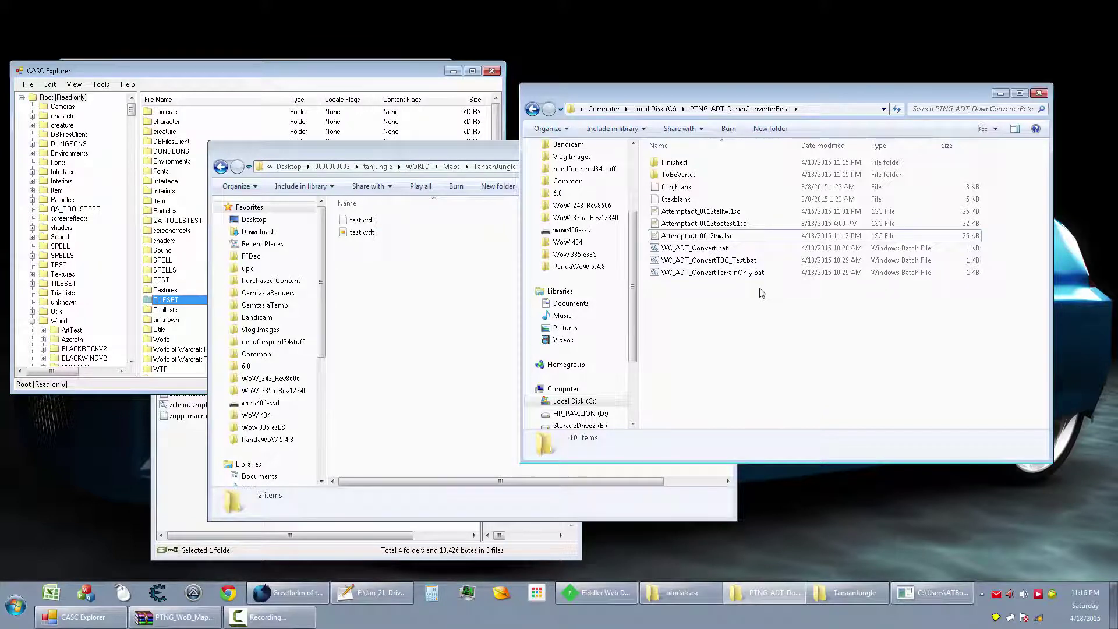
double_click(675, 163)
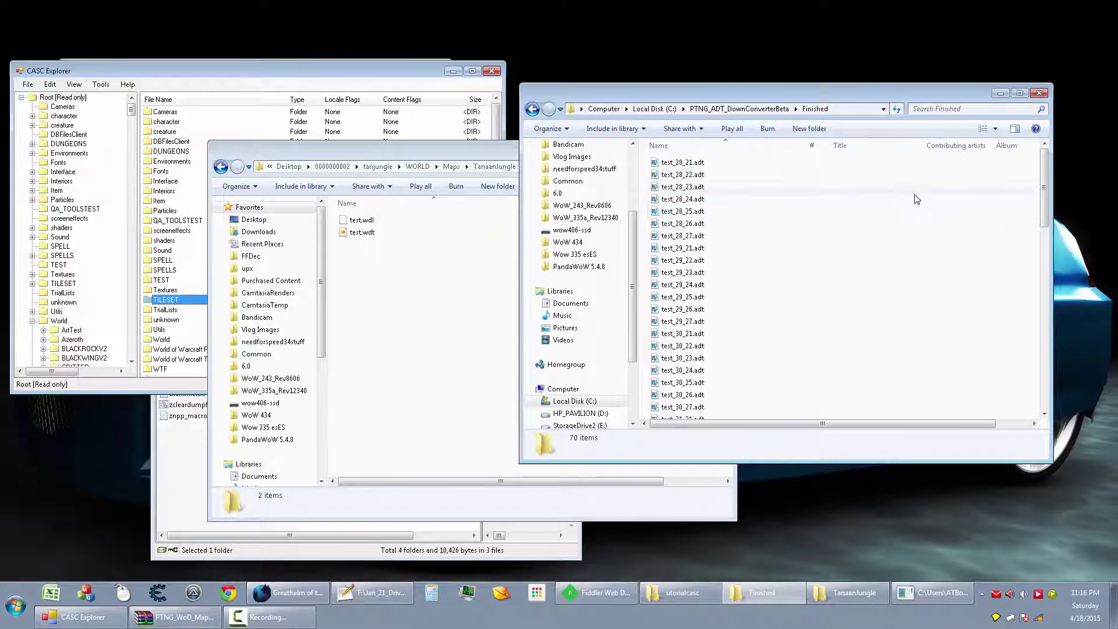
mouse_move(1045, 176)
left_mouse_down()
mouse_move(1033, 377)
mouse_move(1041, 175)
left_mouse_up()
left_click(402, 319)
Launch the Jeuties Repack Control shortcut from the Desktop folder and close that folder window.
key("super")
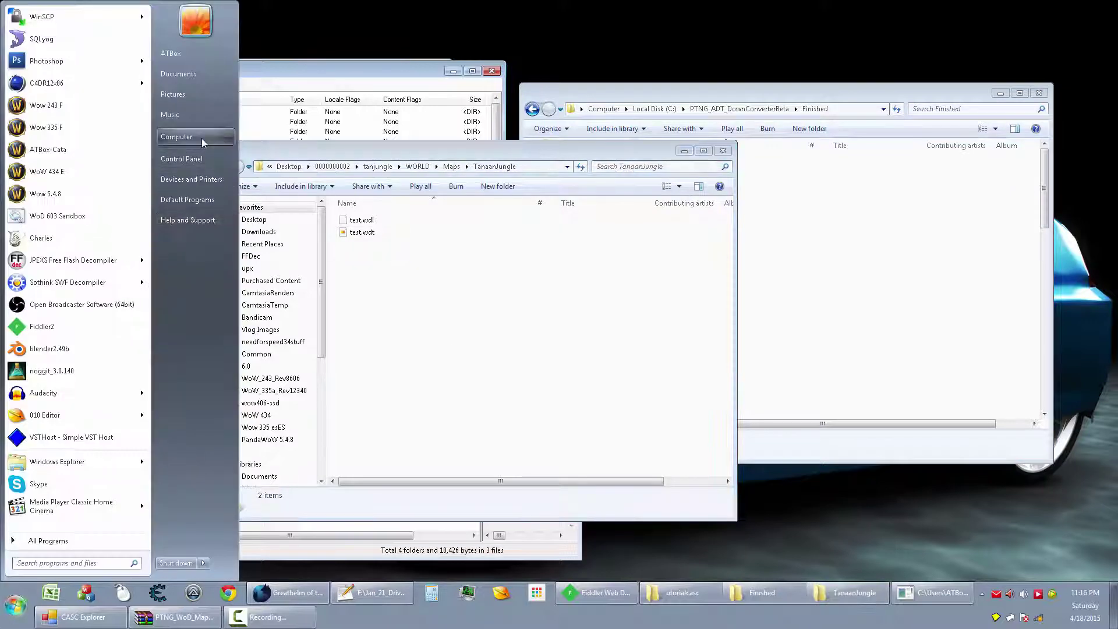
left_click(201, 138)
scroll(643, 221, "up", 3)
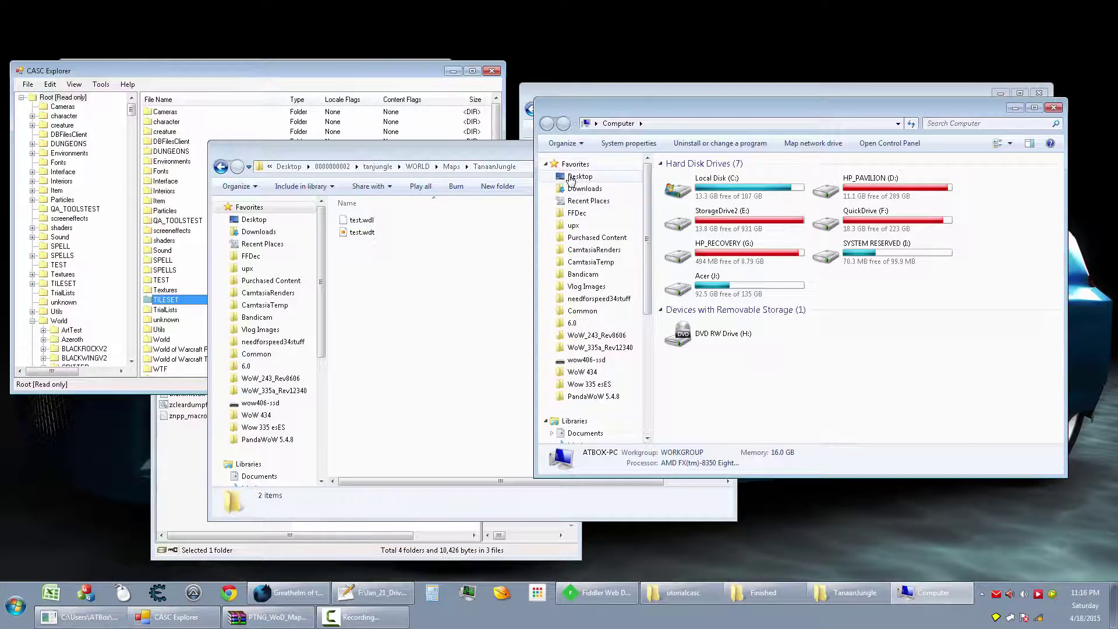
left_click(579, 176)
left_click(731, 245)
key("j")
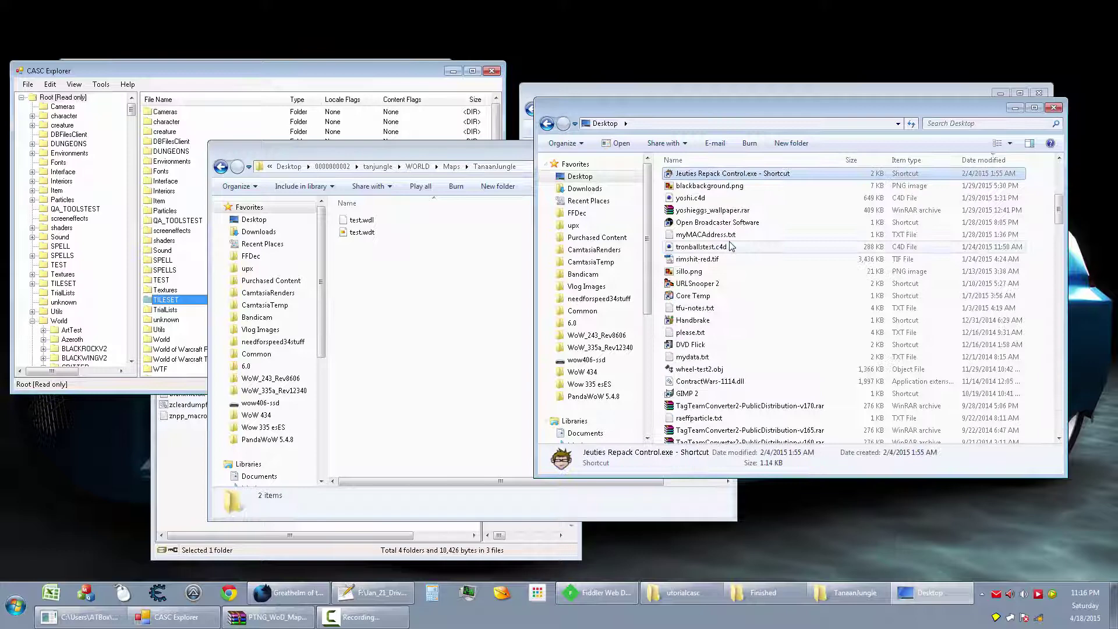
key("Return")
left_click(1053, 108)
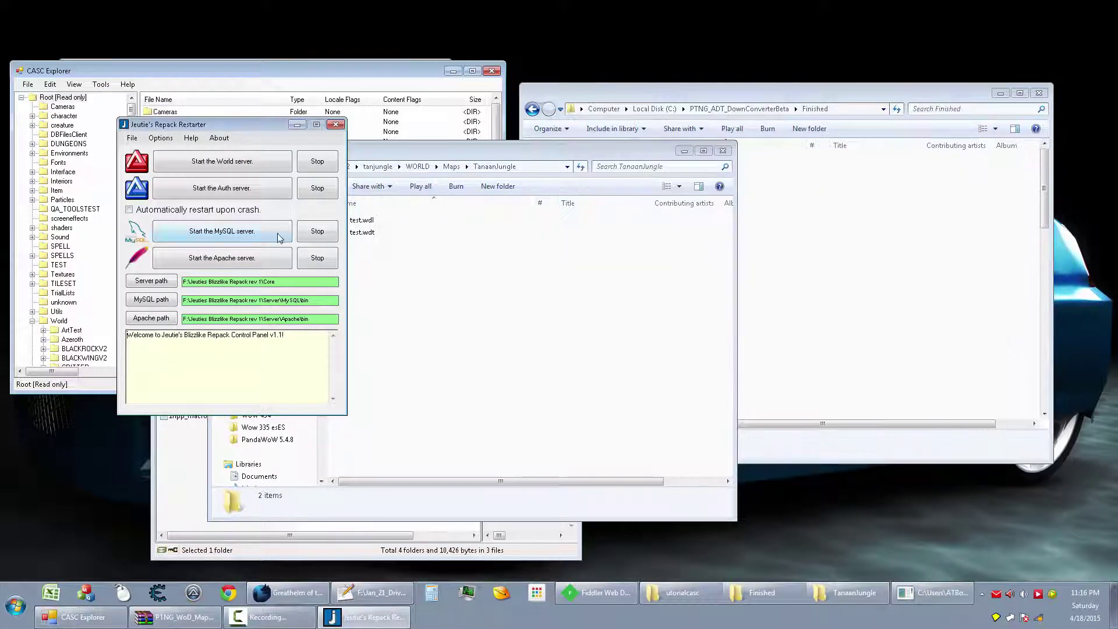
Start the repack's MySQL server and Auth server.
left_click(267, 231)
left_click(262, 188)
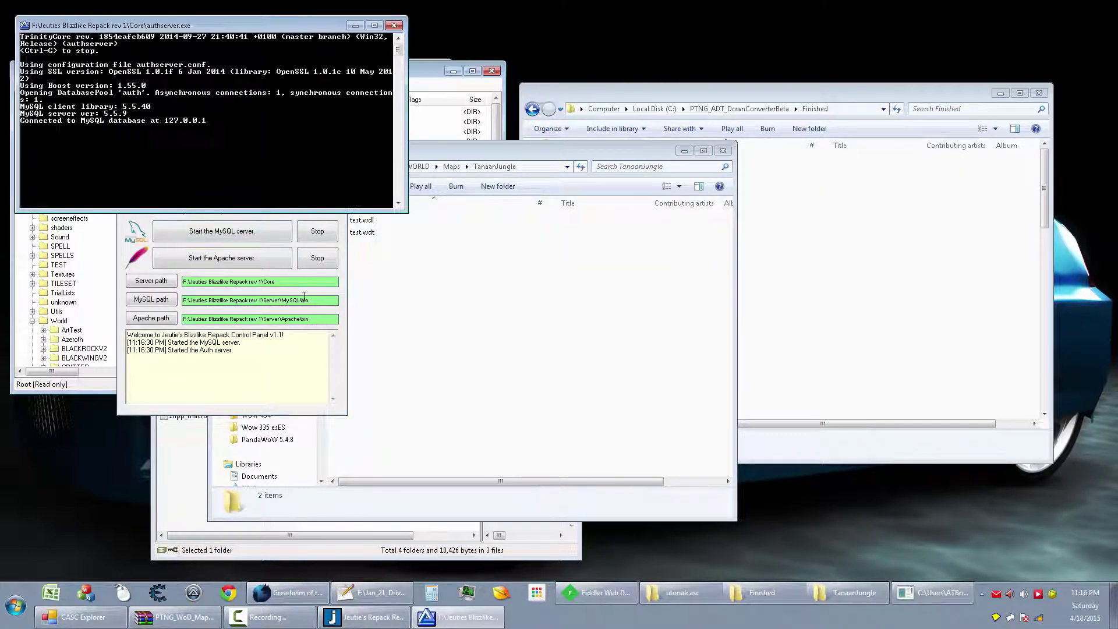
Start the repack's World server, minimize the server windows, and bring the TanaanJungle folder forward.
left_click(259, 219)
left_click(221, 157)
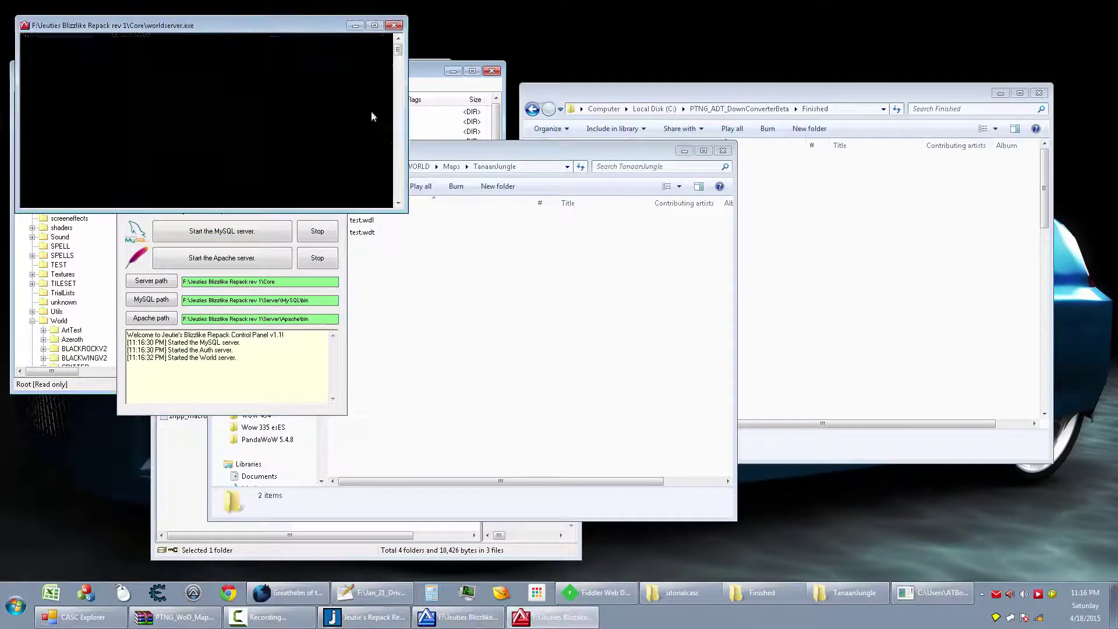
left_click(356, 26)
left_click(297, 124)
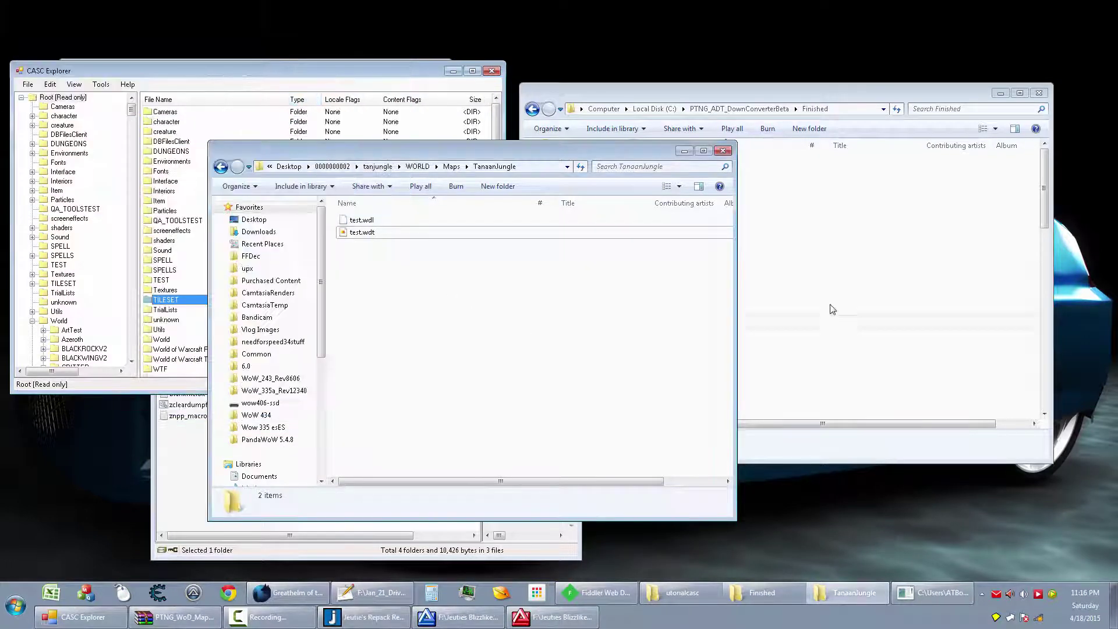
left_click(819, 292)
left_click(380, 321)
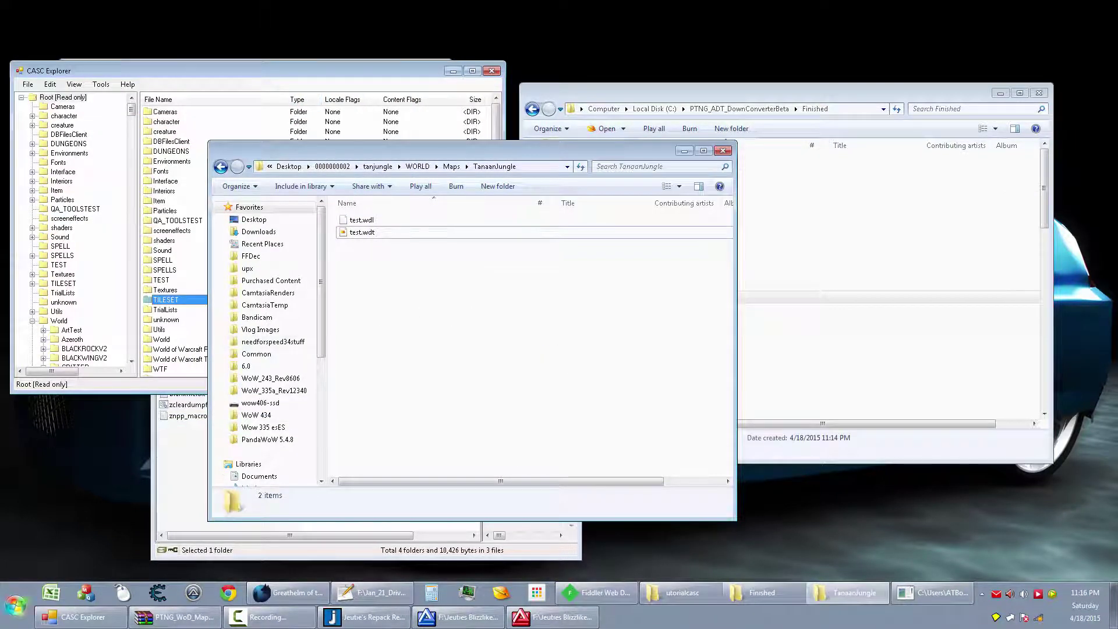
Open the Data folder of WoW_335a_Rev12340 in a new Explorer window and minimize CASC Explorer.
left_click(16, 606)
left_click(201, 135)
left_click(454, 71)
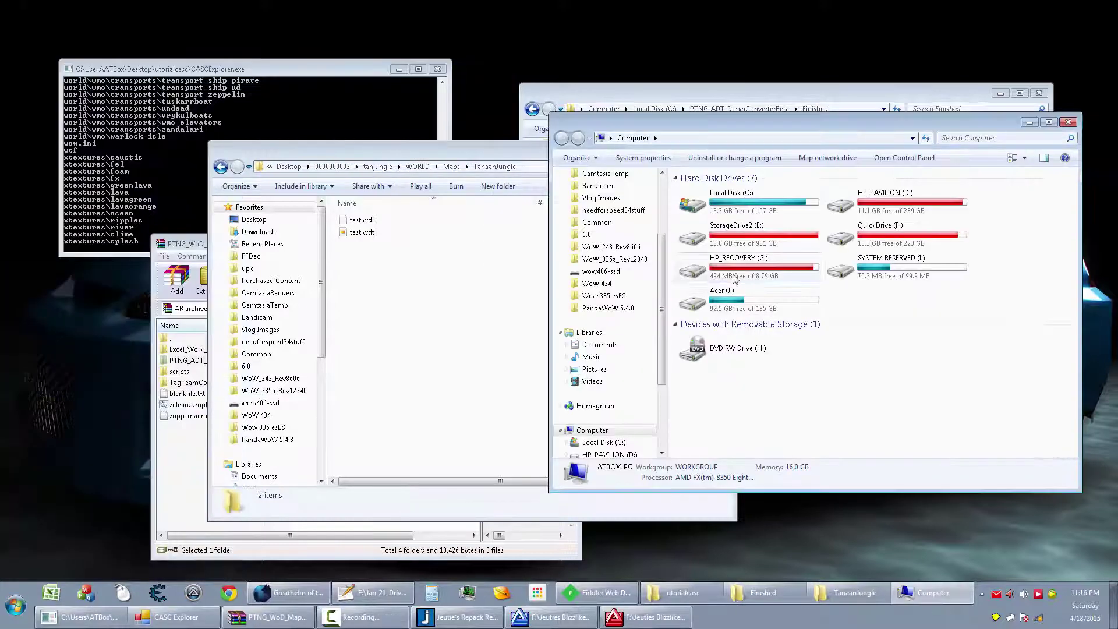
left_click(634, 260)
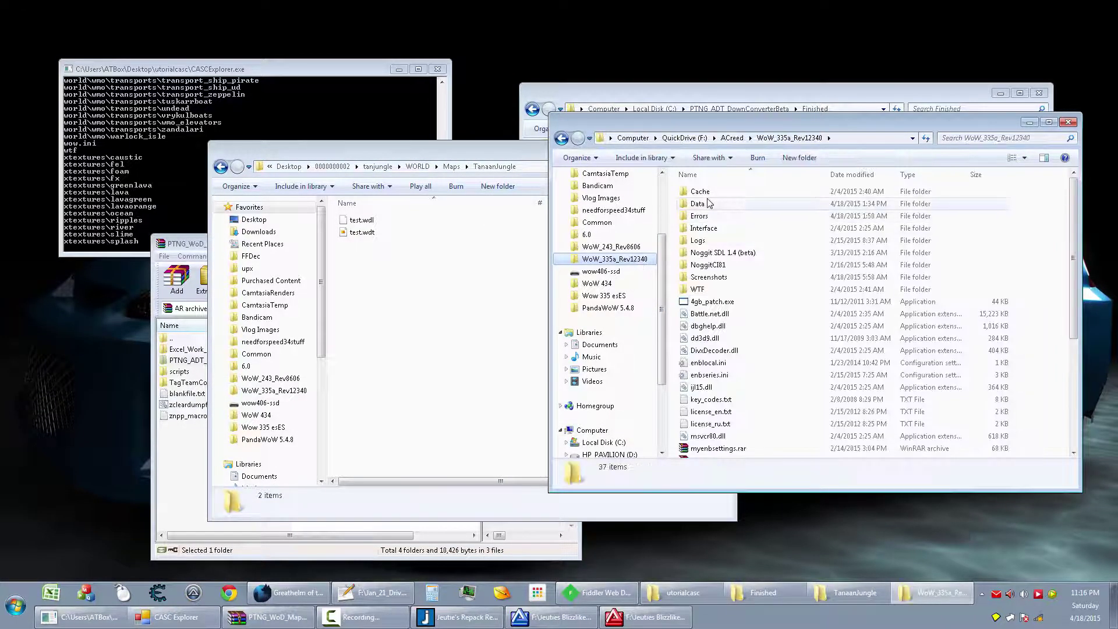
double_click(706, 204)
Create a folder named patch-X.MPQ in the Data folder and open it.
left_click(785, 164)
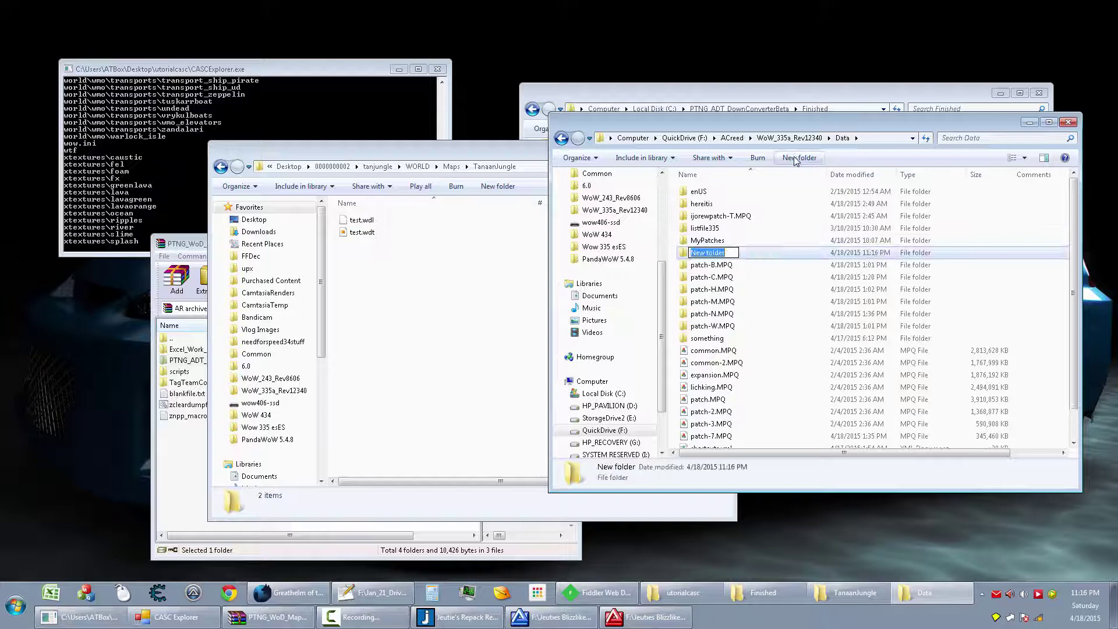
type("patch")
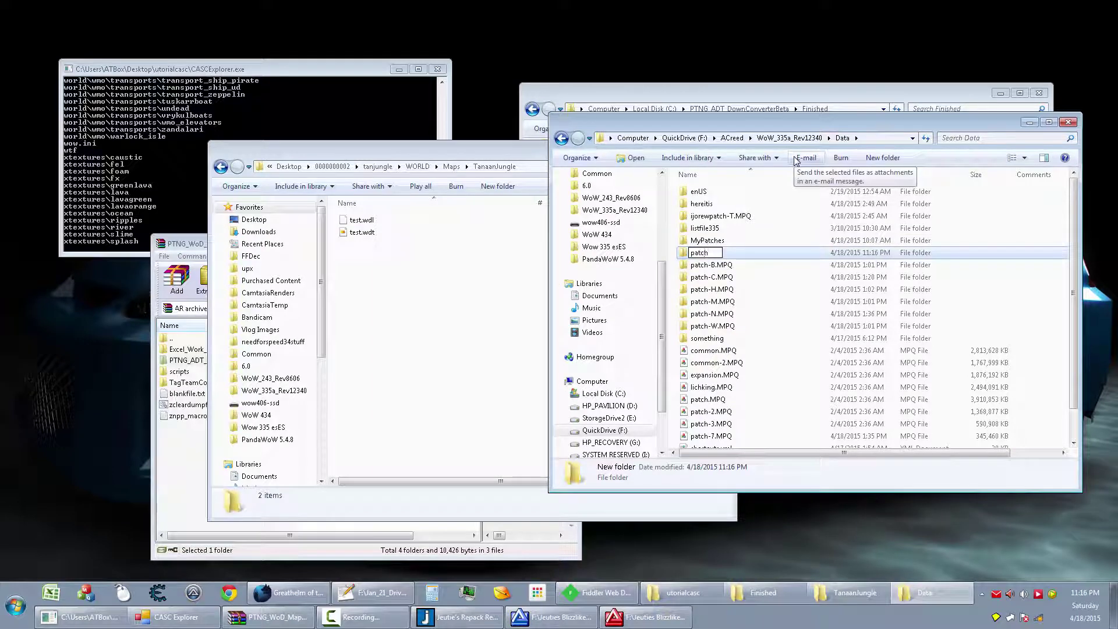
type("XX.MPQ")
key("Return")
key("Return")
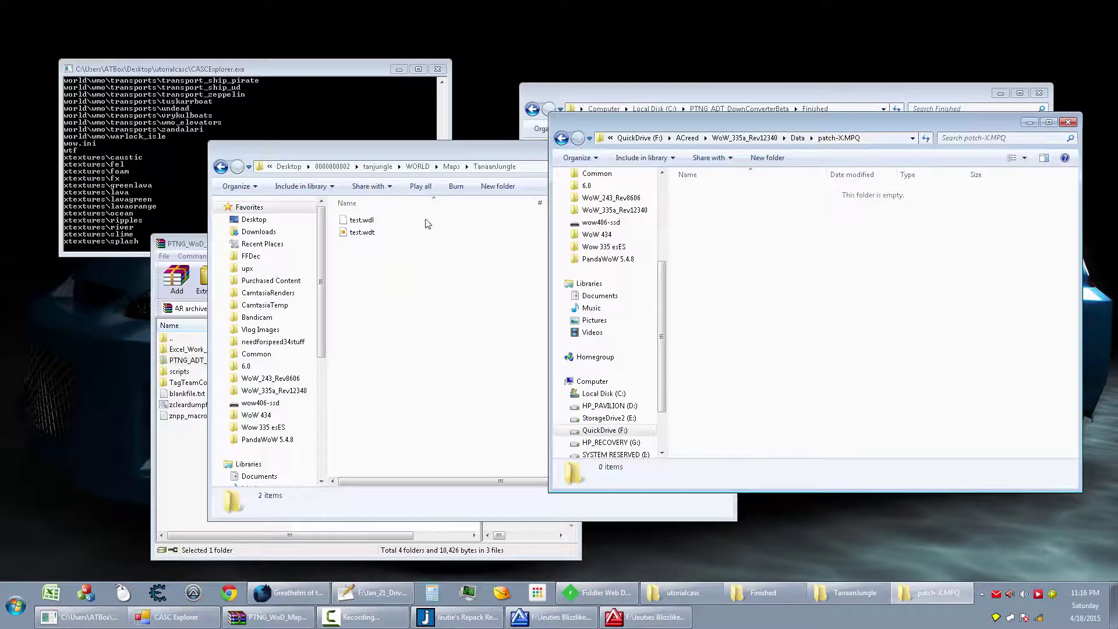
Copy the TILESET and WORLD folders from the tanjungle folder into patch-X.MPQ.
left_click(377, 166)
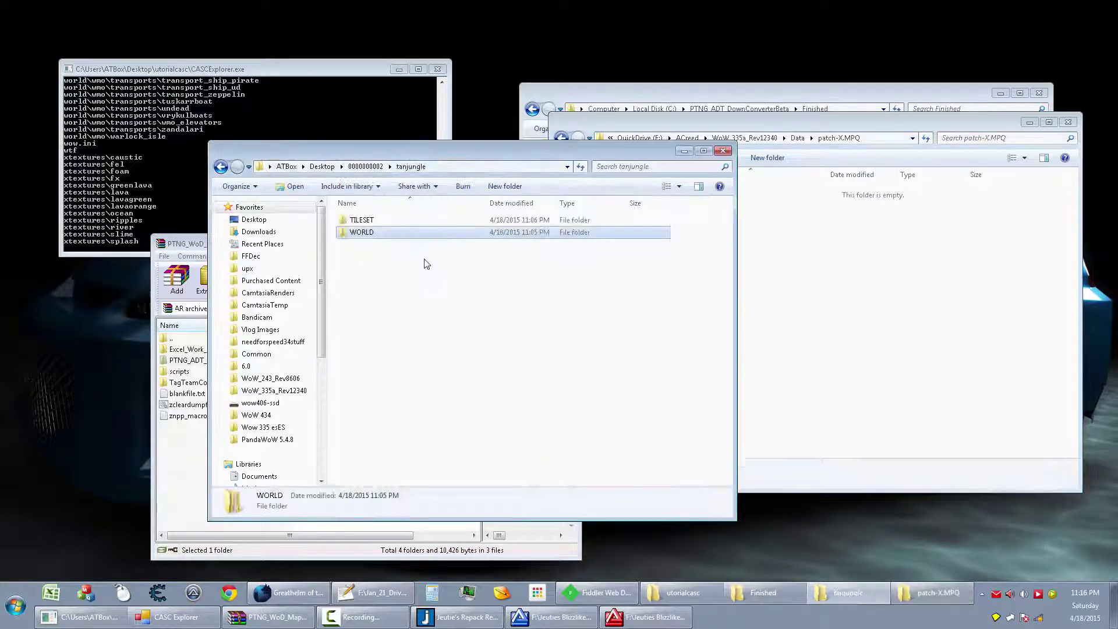
left_click_drag(427, 263, 359, 215)
left_click_drag(362, 221, 923, 344)
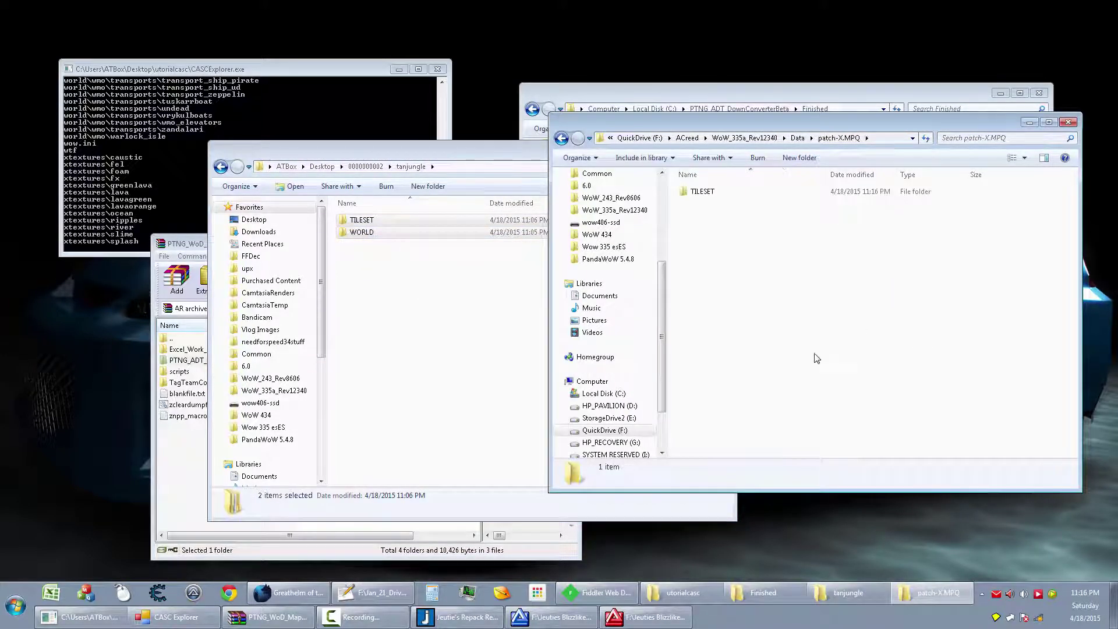
Copy all converted ADT files from the Finished folder into the patch's WORLD\Maps\TanaanJungle folder.
left_click(717, 101)
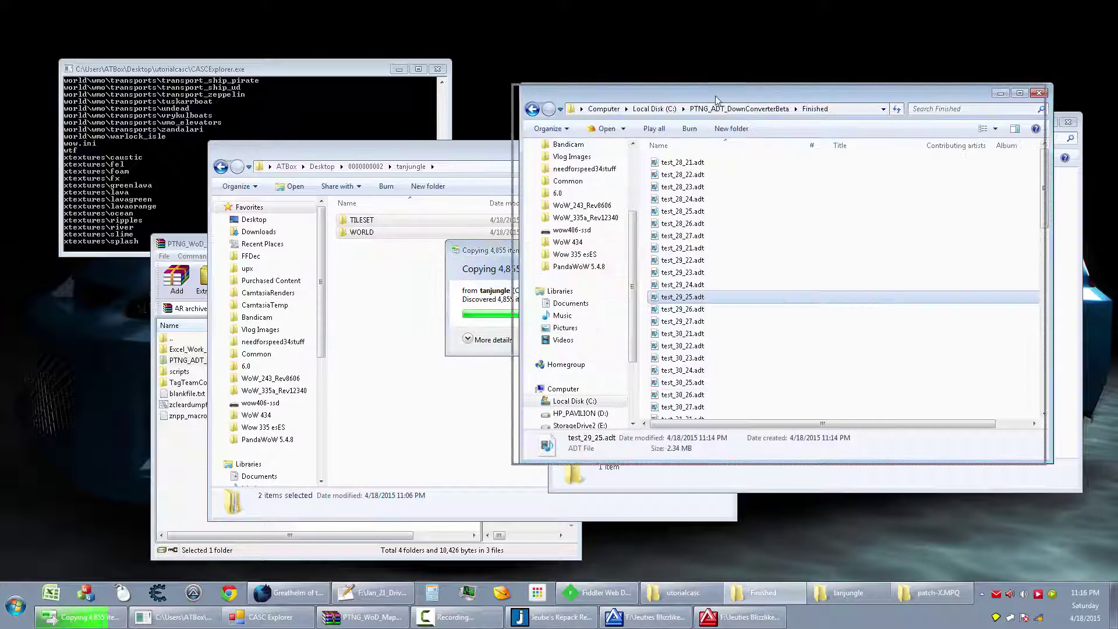
left_click_drag(717, 100, 314, 103)
left_click(274, 250)
key("ctrl+a")
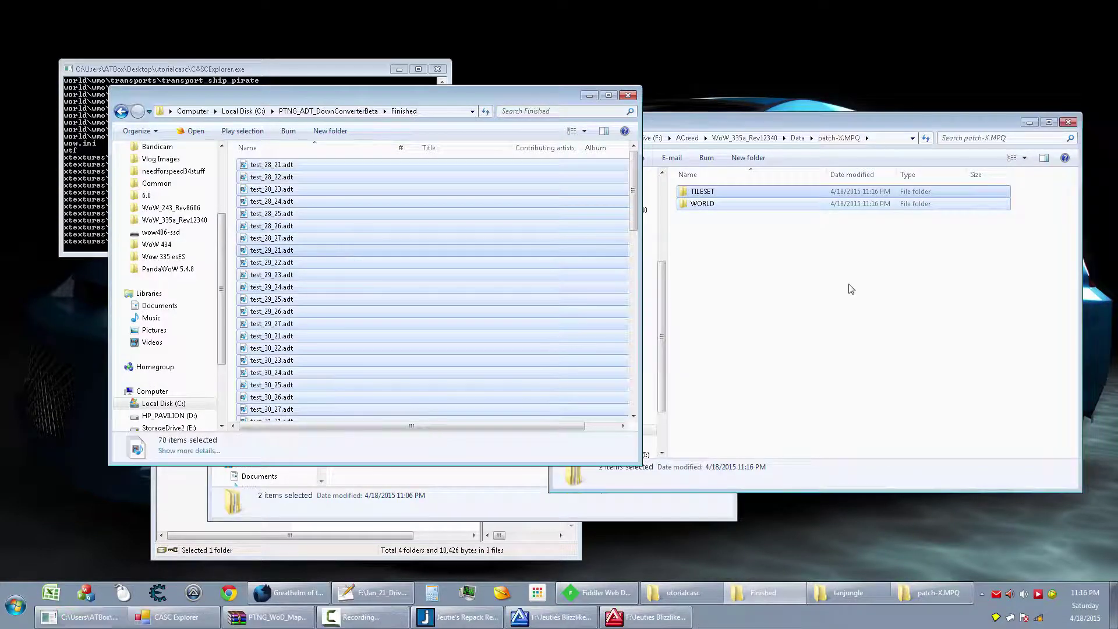
left_click(851, 289)
double_click(716, 204)
double_click(720, 192)
double_click(725, 192)
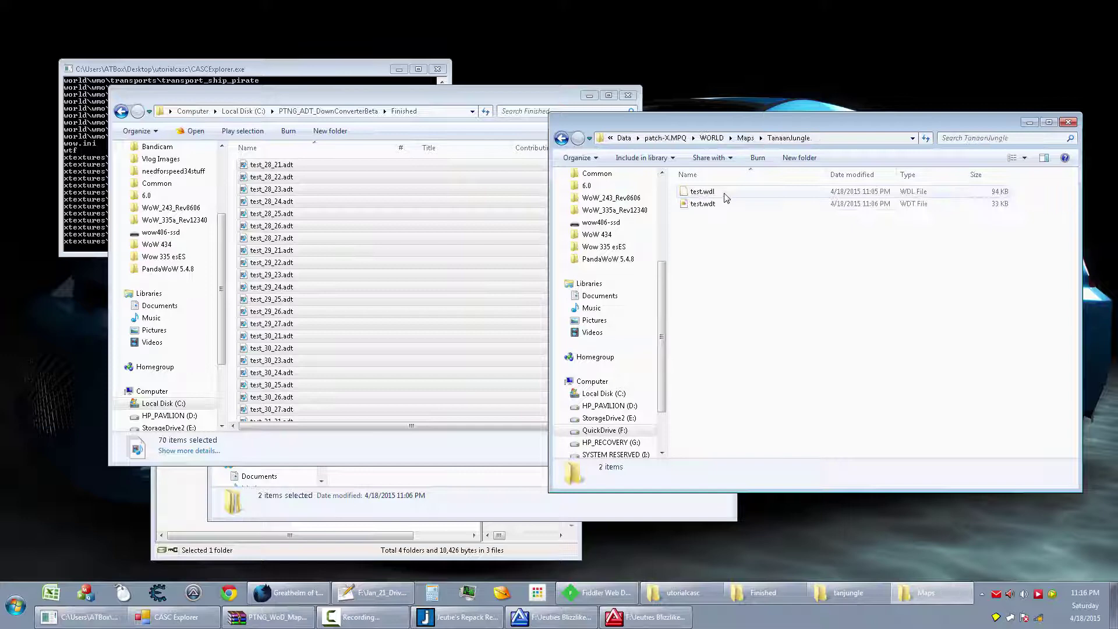
left_click_drag(407, 232, 826, 369)
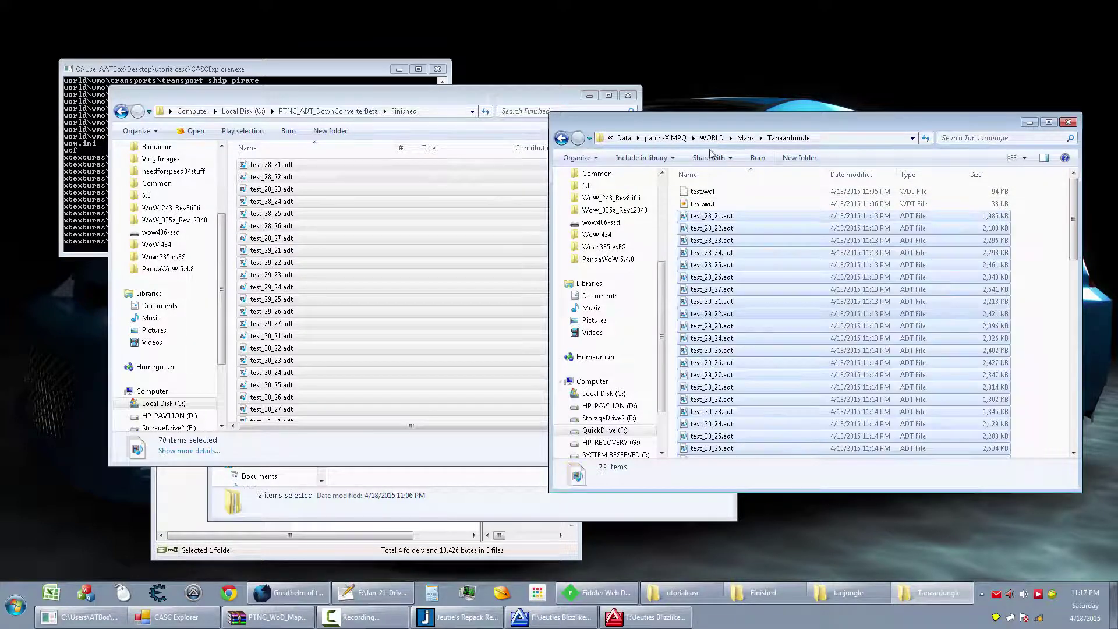
Rename the patch's TanaanJungle map folder to test.
key("BackSpace")
left_click(717, 193)
key("F2")
type("tes")
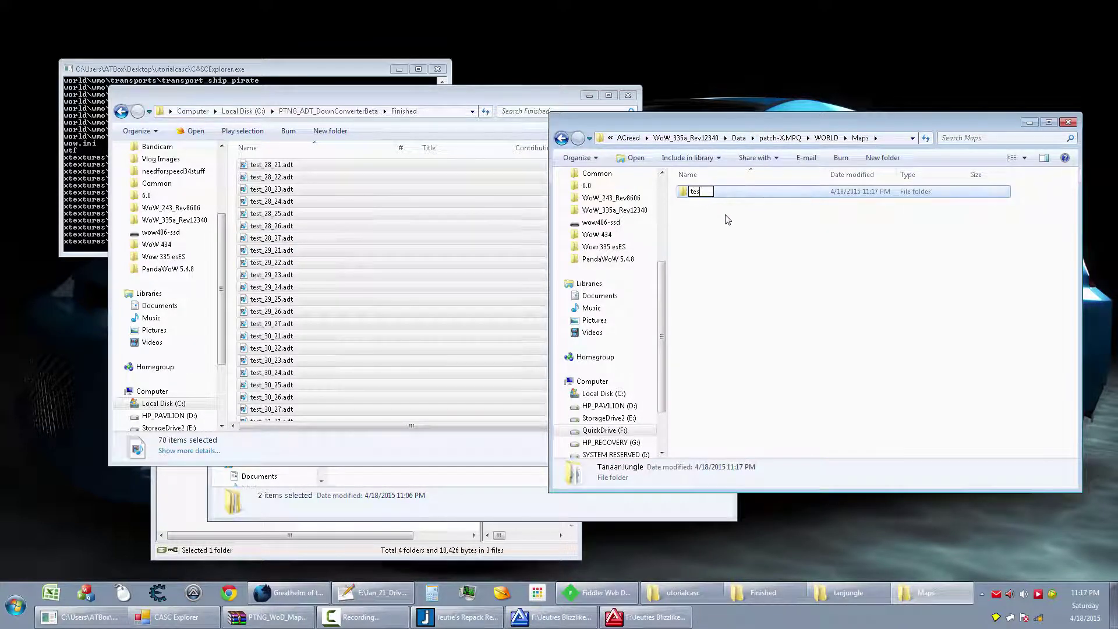
type("t")
left_click(795, 246)
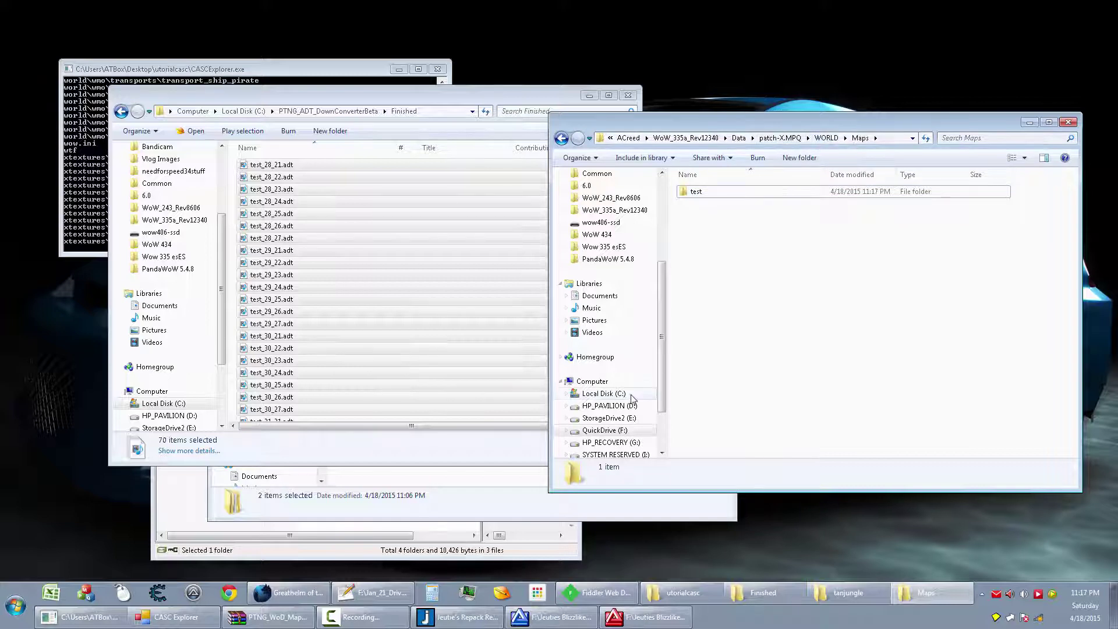
Open adt-position-calculator.xlsx from the Excel_Work_Sheets folder of the toolset archive.
left_click(270, 616)
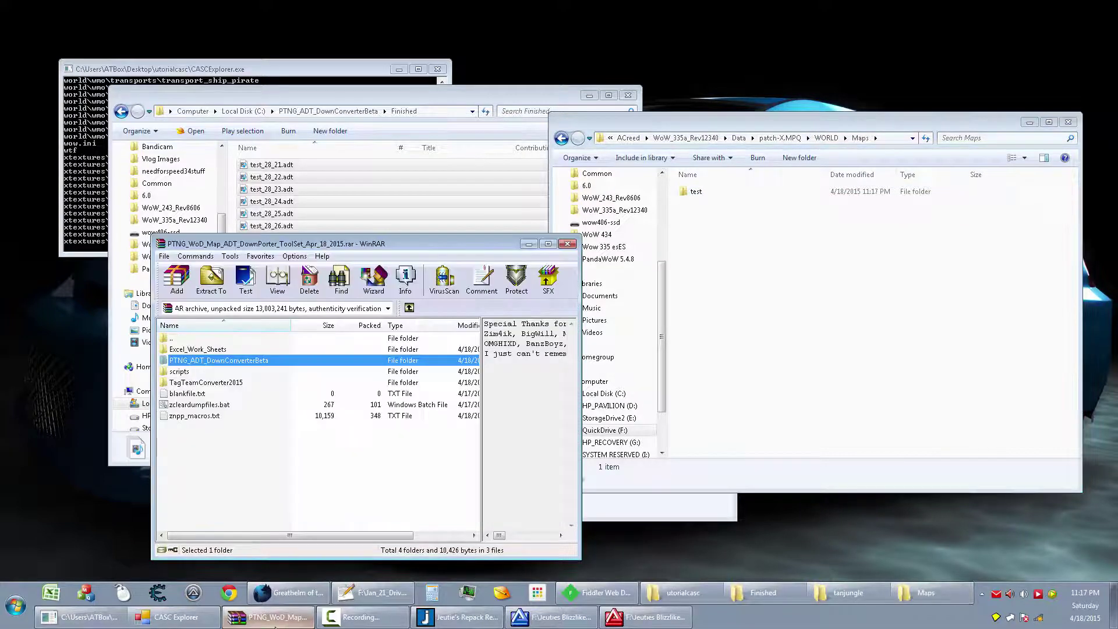
double_click(250, 351)
left_click(269, 361)
left_click(268, 350)
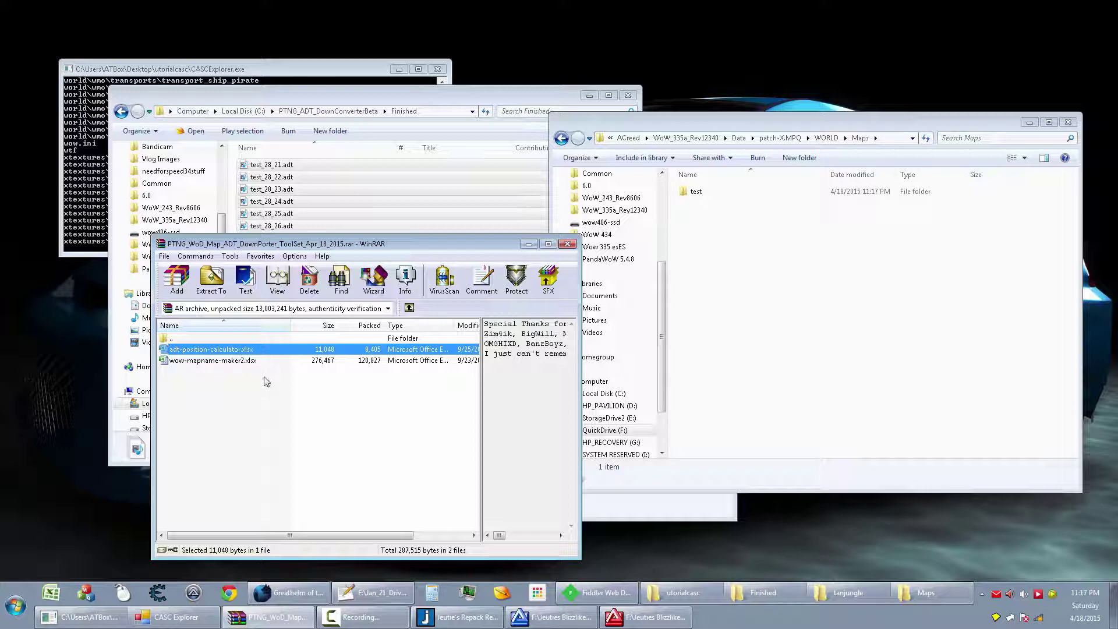
double_click(225, 350)
Look through the ADT files in the patch's test map folder for the numbers of a tile near the 34 row.
left_click(771, 344)
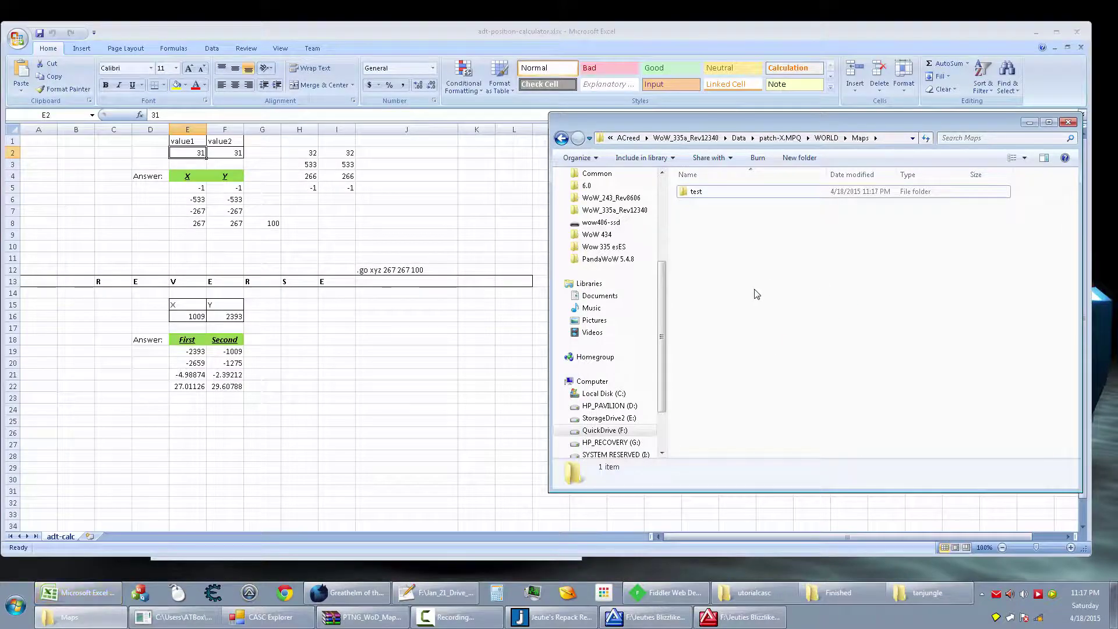
double_click(696, 192)
left_click(747, 290)
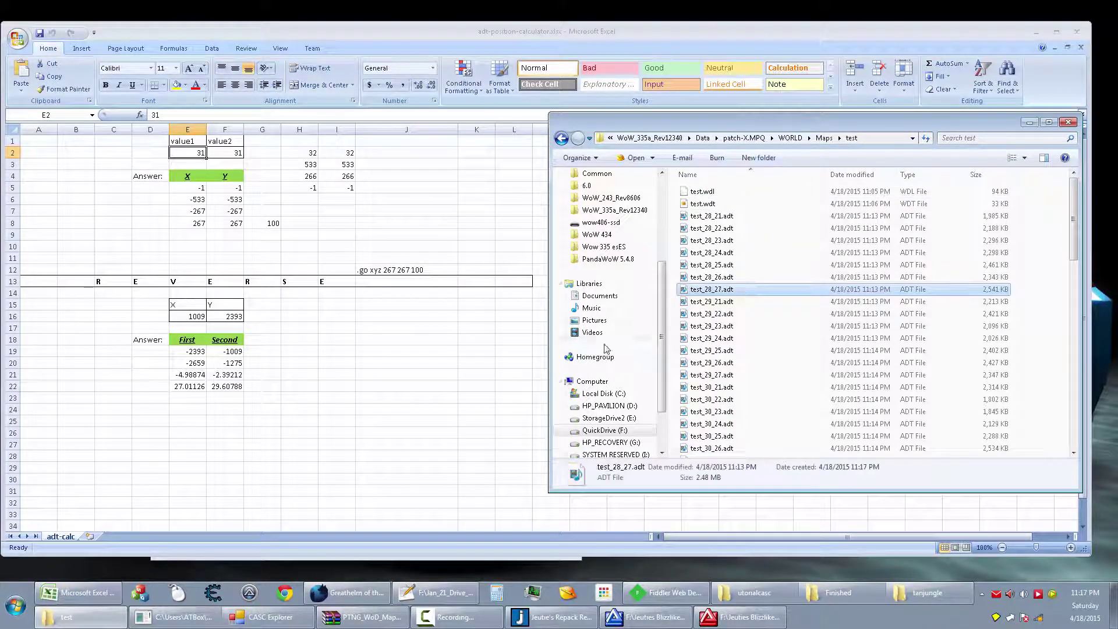
left_click_drag(1073, 226, 1059, 350)
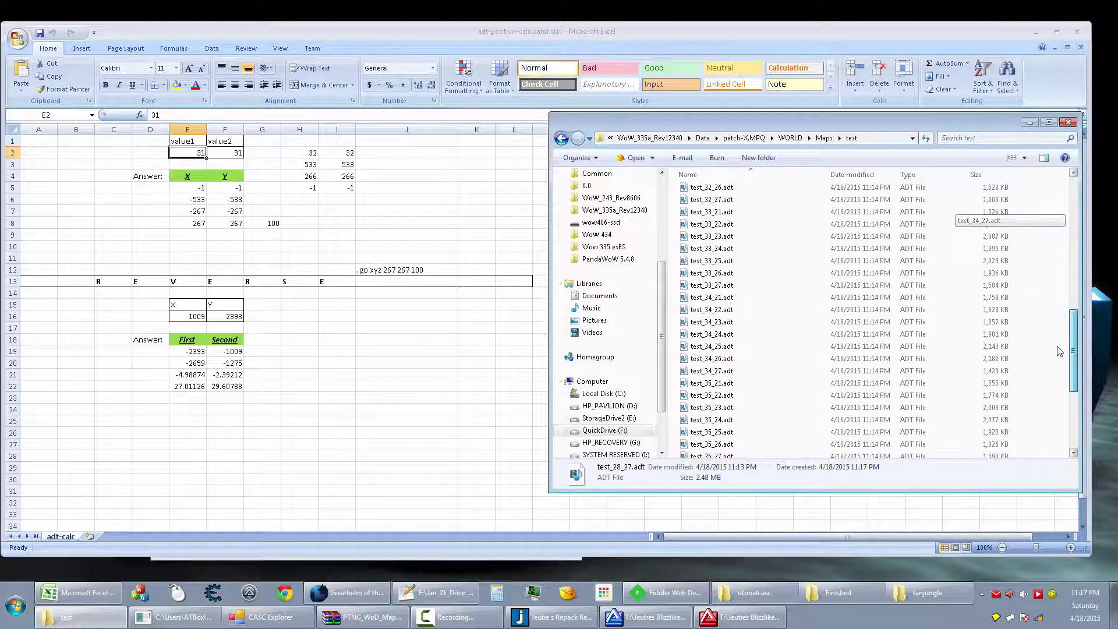
left_click(943, 298)
left_click(953, 358)
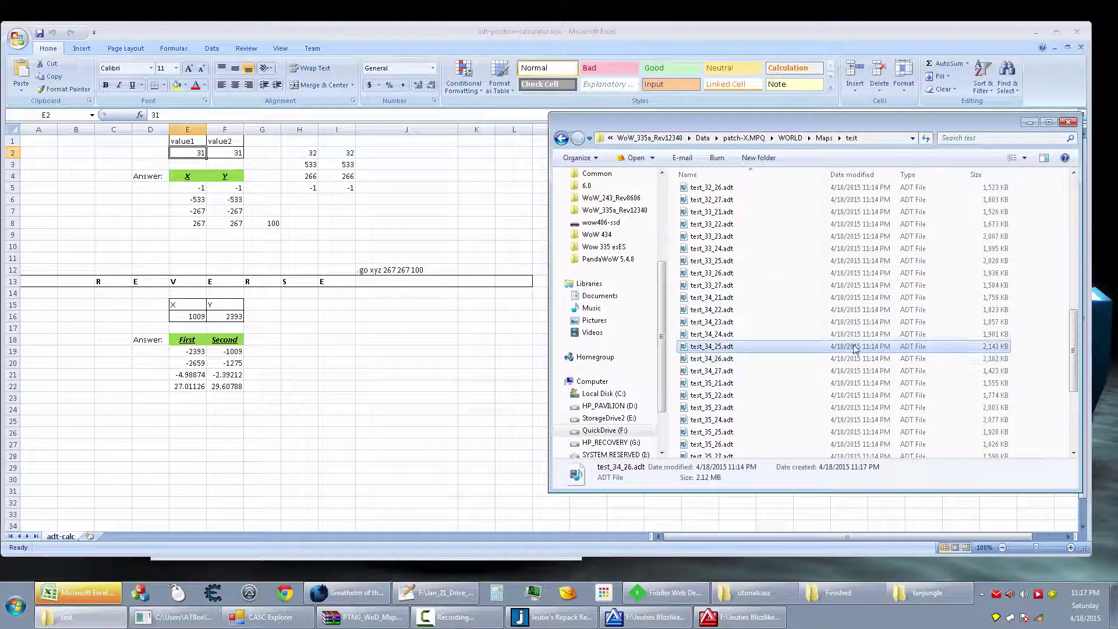
In the position calculator, set value1 to 34 and value2 to 25, and copy the generated .go xyz command.
left_click(196, 156)
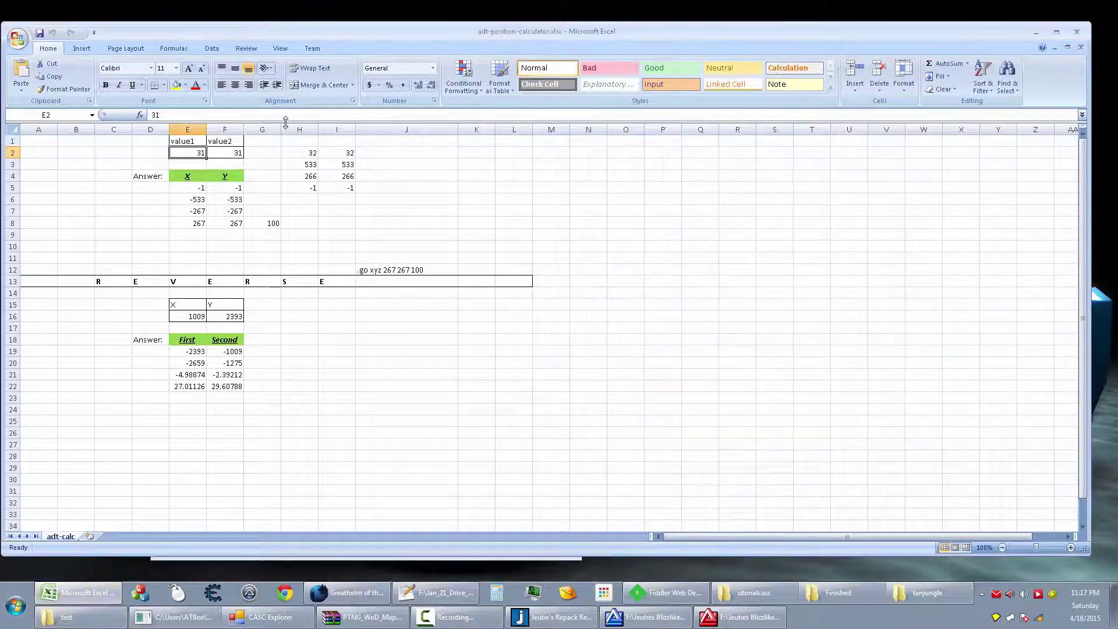
type("34")
key("Tab")
key("Tab")
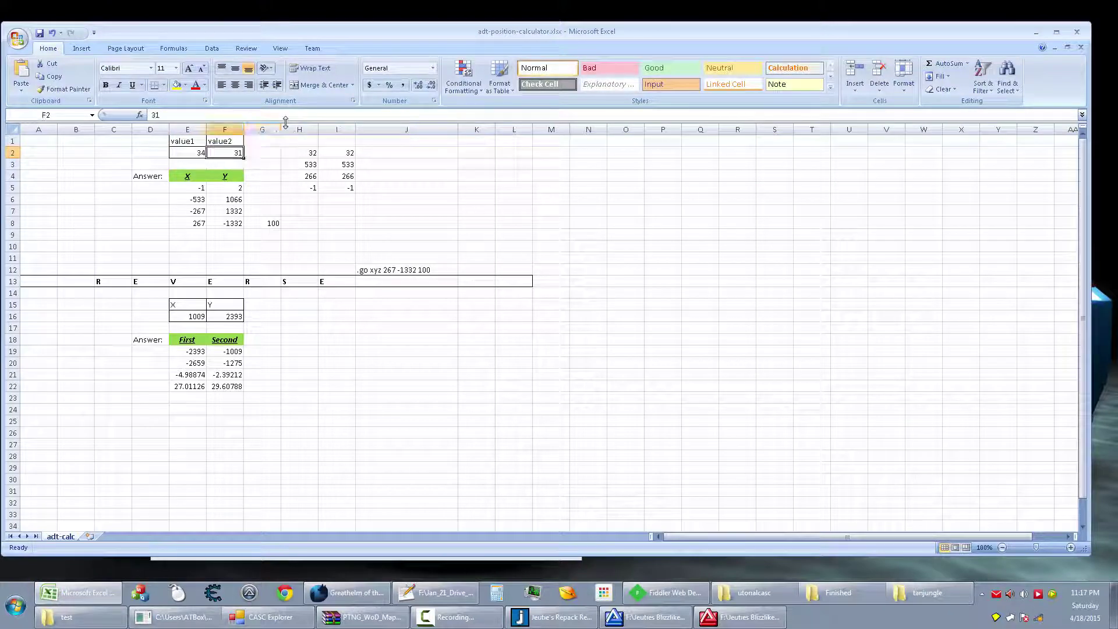
type("25")
key("Return")
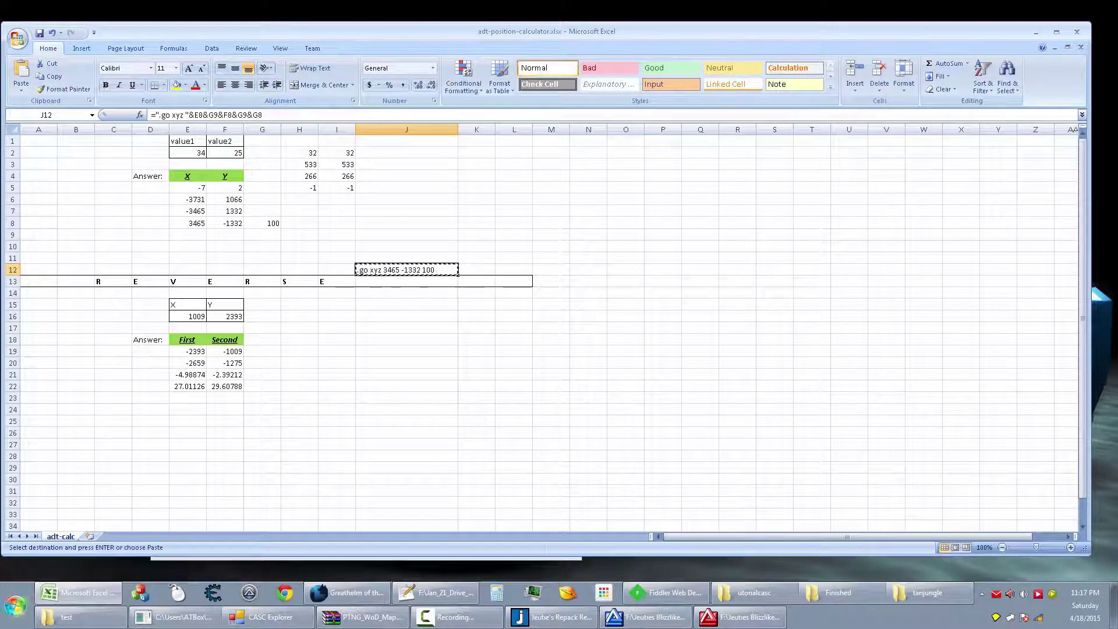
key("super")
left_click(79, 130)
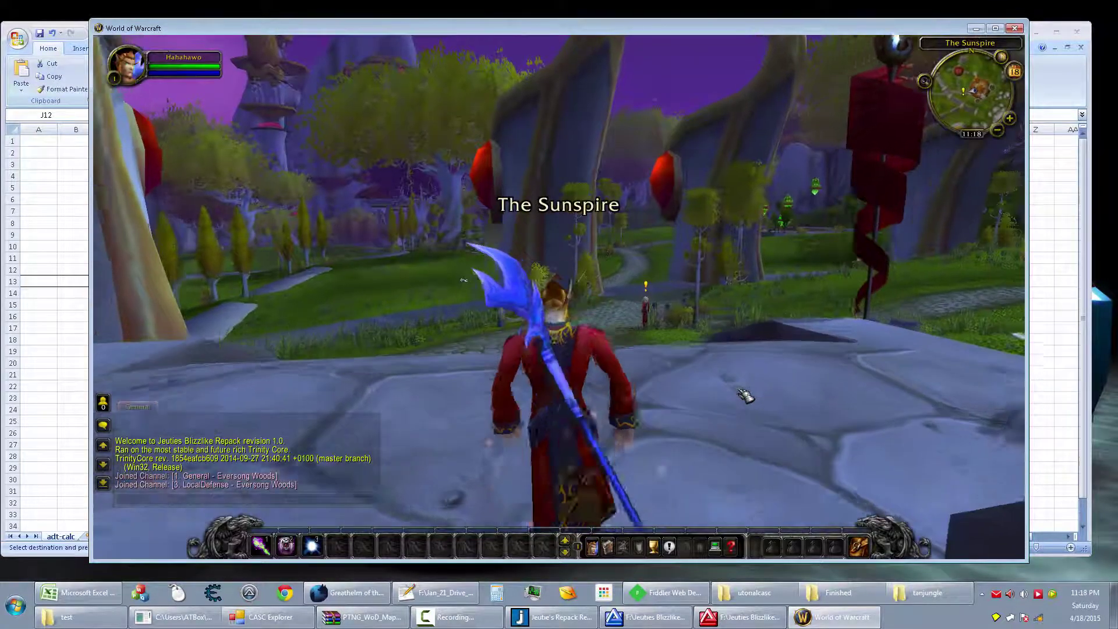
key("Return")
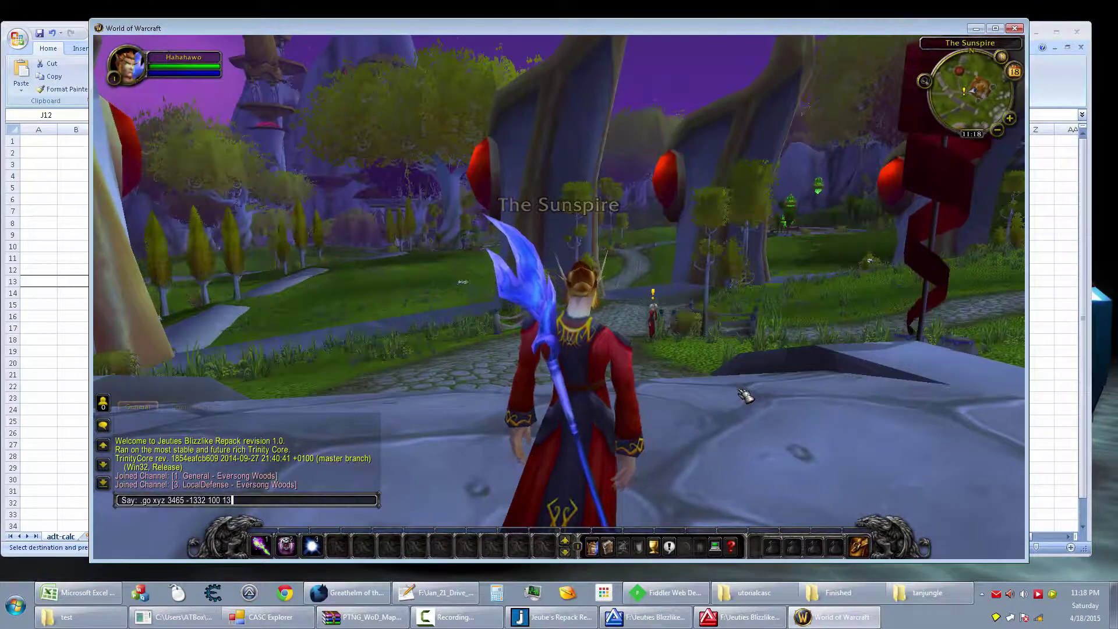
type(".go xyz 3465 -1332 100 13")
key("Return")
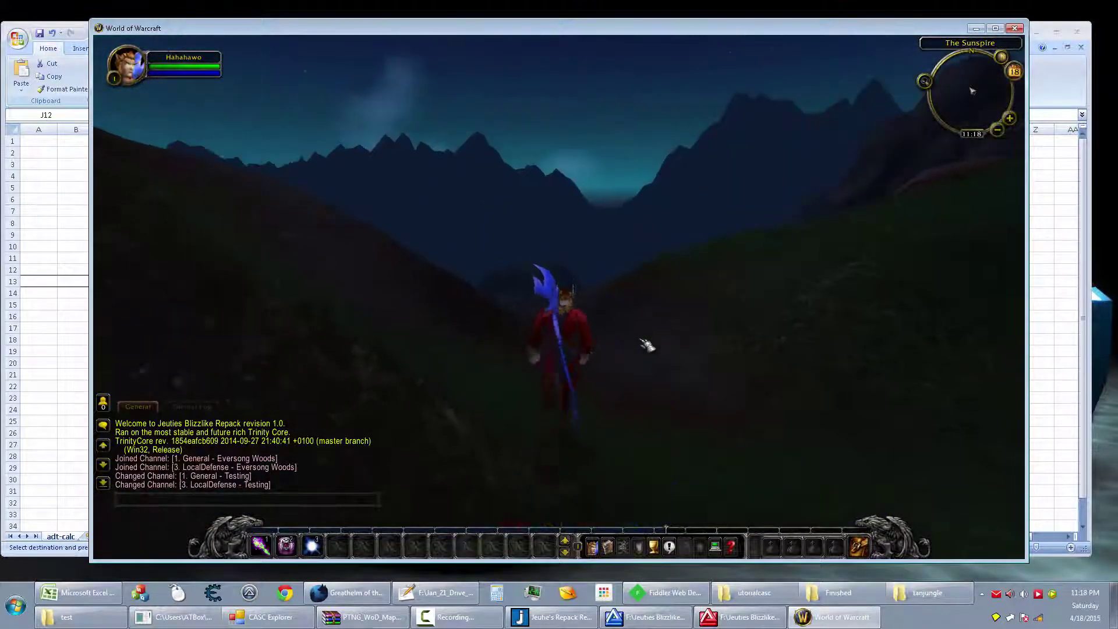
Walk the character across the test map and examine the surrounding terrain.
key("w")
right_click_drag(646, 345, 396, 395)
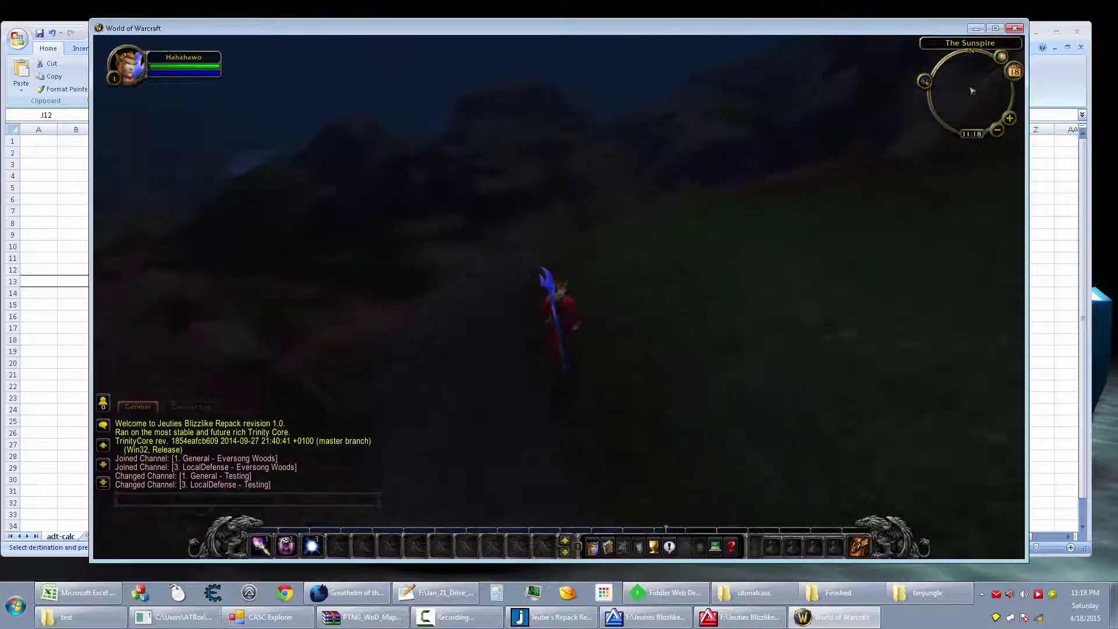
right_click_drag(791, 336, 665, 325)
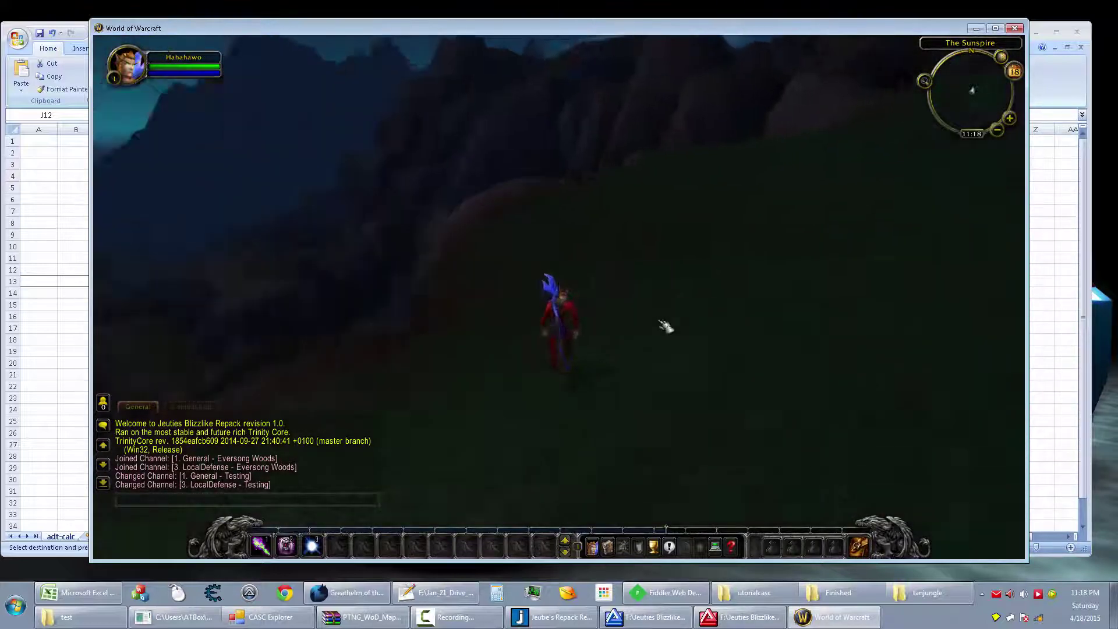
key("a")
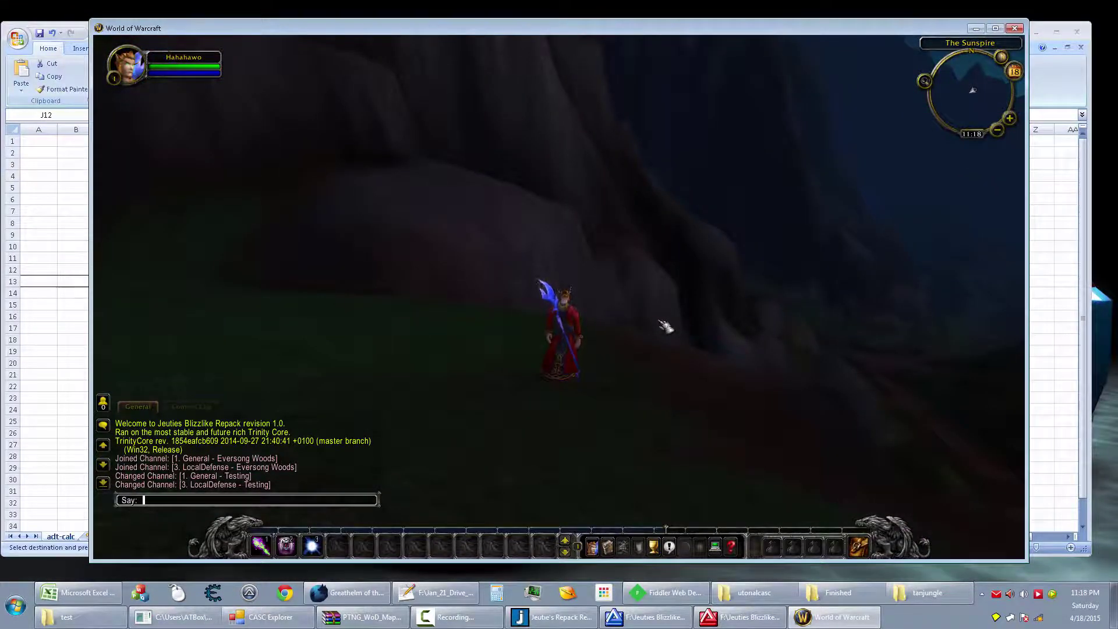
Turn the character's fly mode on with all speeds set to 50, and fly over the test map.
type("on")
key("Return")
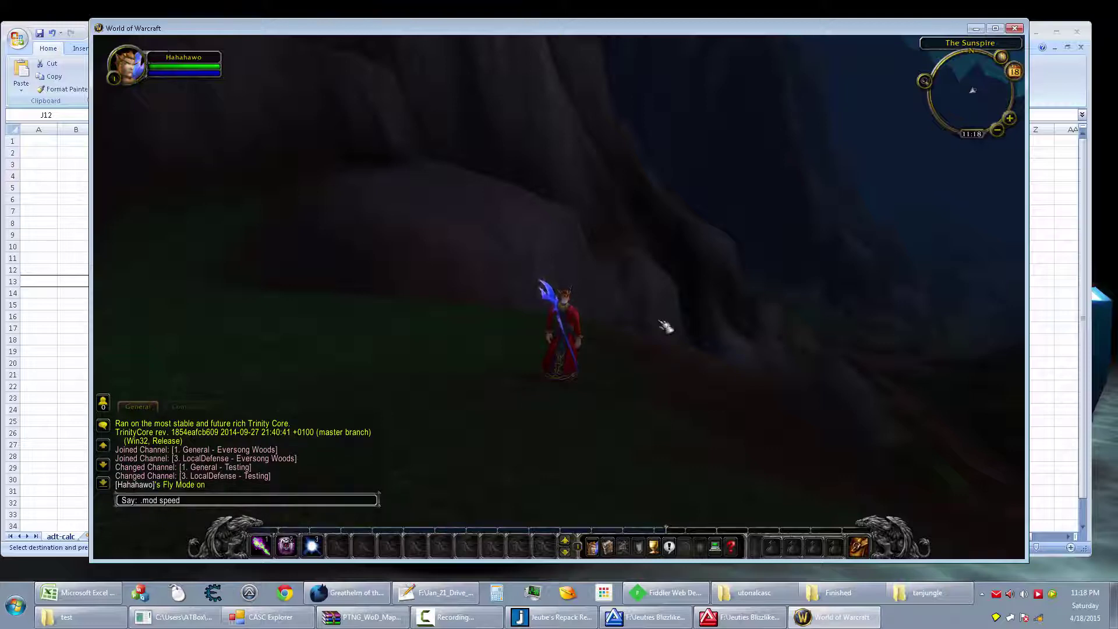
key("space")
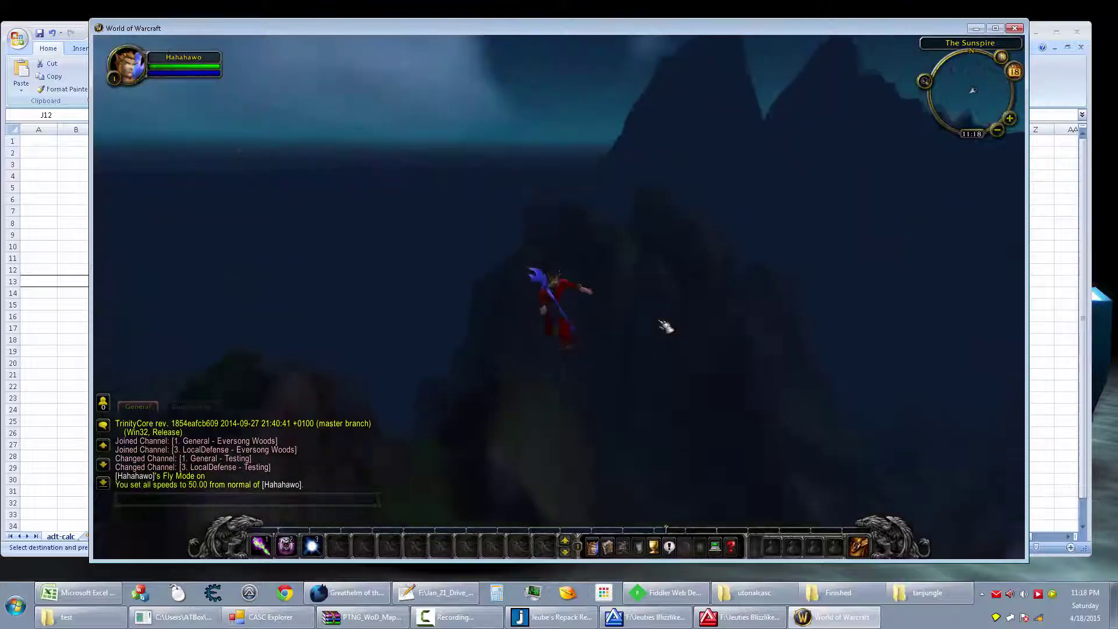
right_click_drag(661, 324, 885, 344)
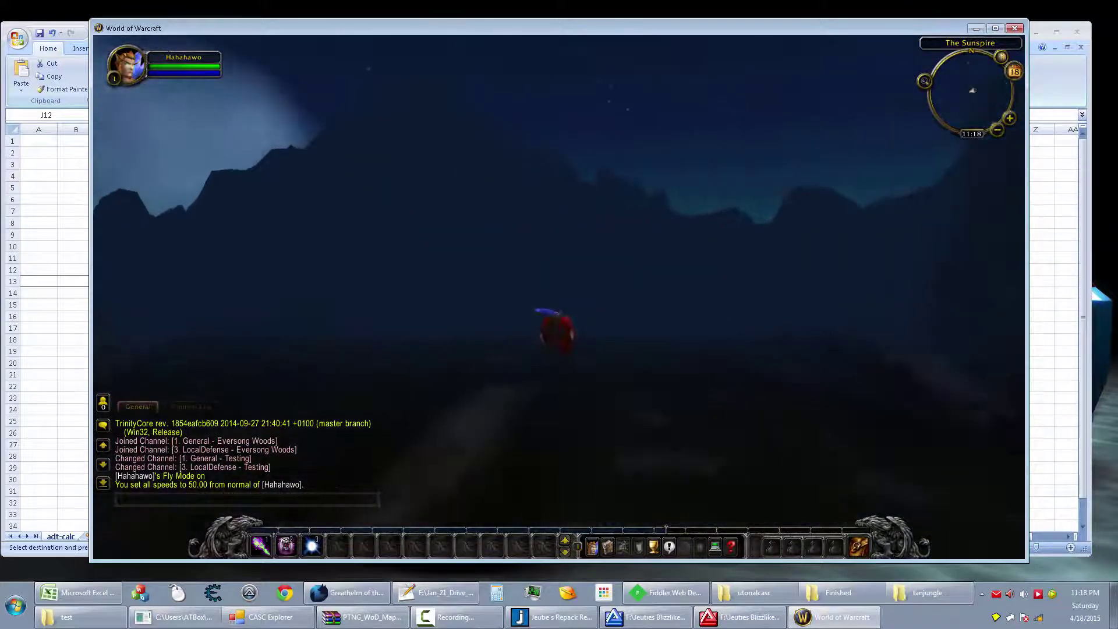
key("w")
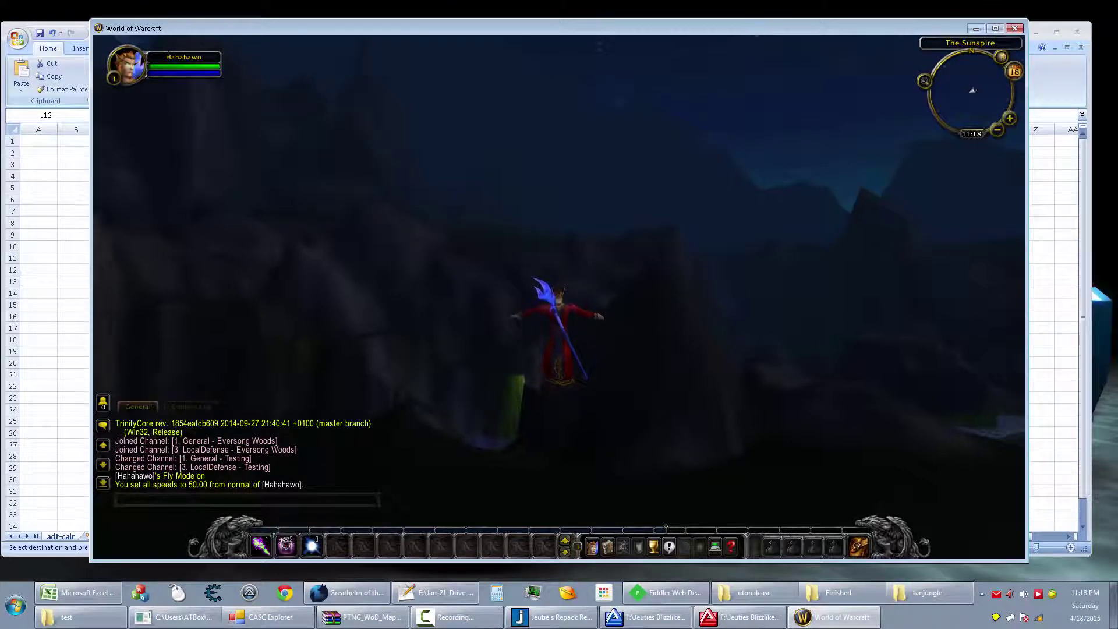
Switch to WinRAR and select all folders and files in the PTNG_WoD_Map_ADT_DownPorter_ToolSet archive for review.
left_click_drag(732, 454, 732, 454)
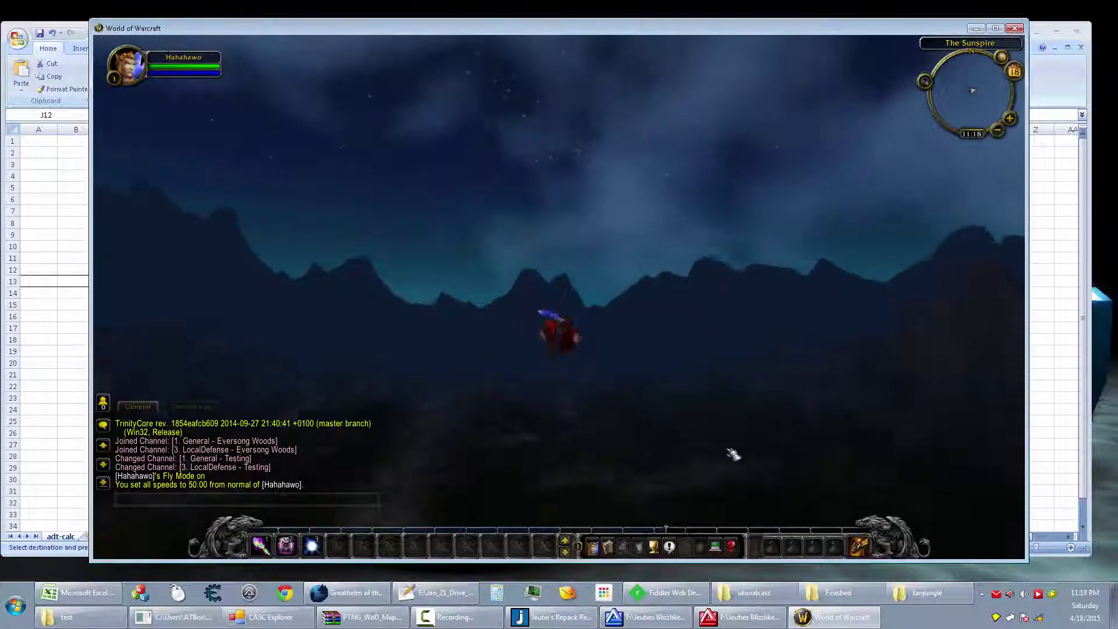
left_click(361, 617)
double_click(241, 336)
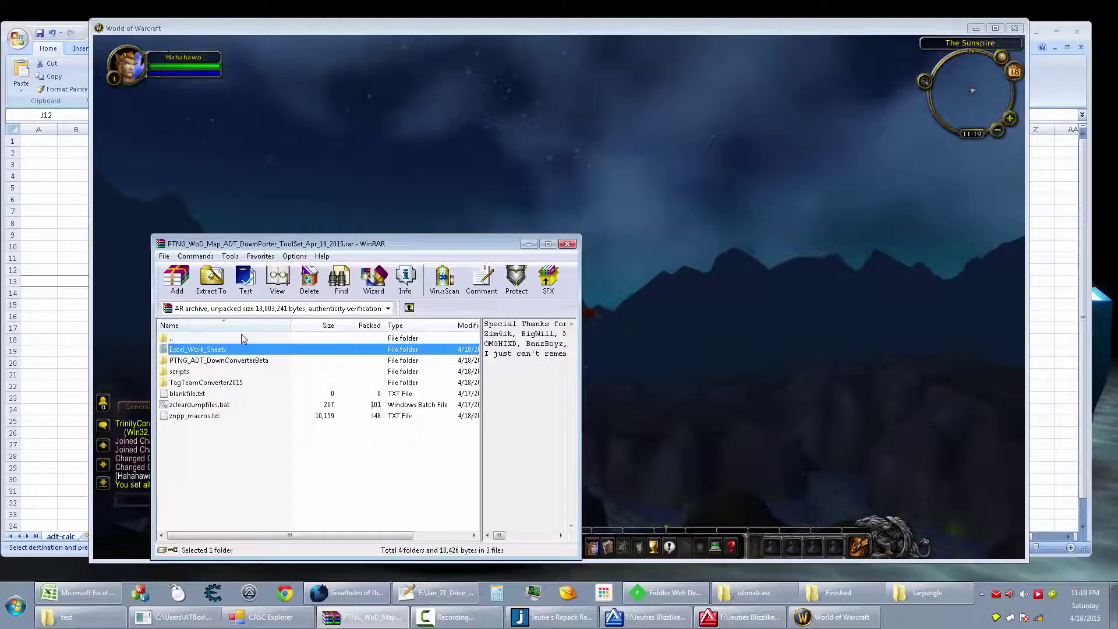
left_click_drag(266, 445, 188, 347)
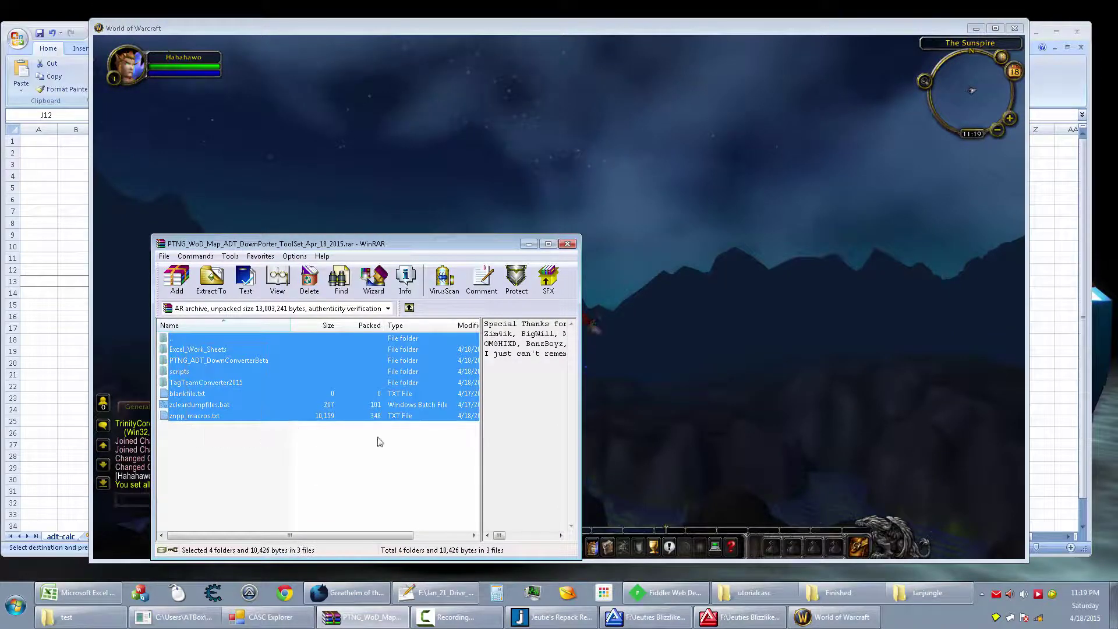
Return to World of Warcraft, fly over the test map, and examine the terrain and water from several angles.
left_click(699, 349)
right_click_drag(624, 344, 624, 344)
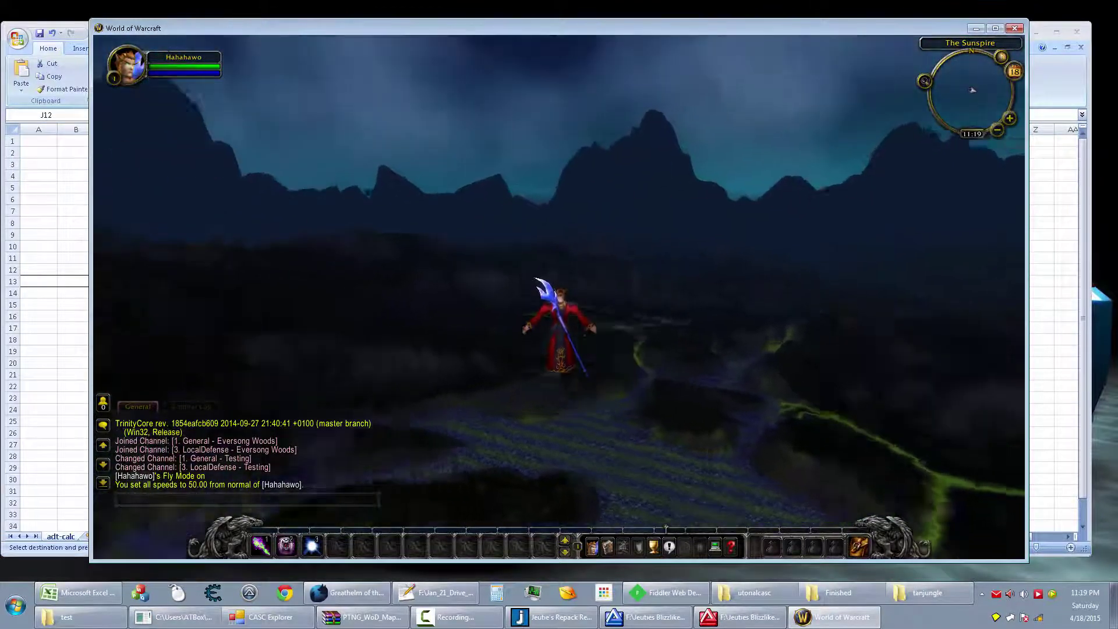
left_click_drag(623, 344, 623, 344)
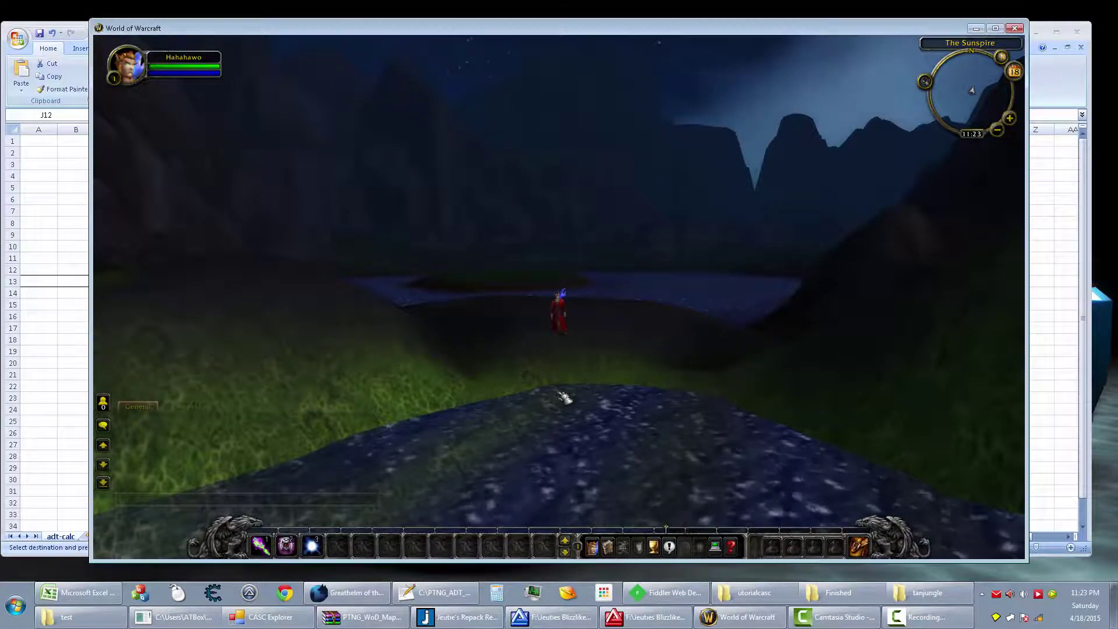
left_click_drag(565, 397, 492, 257)
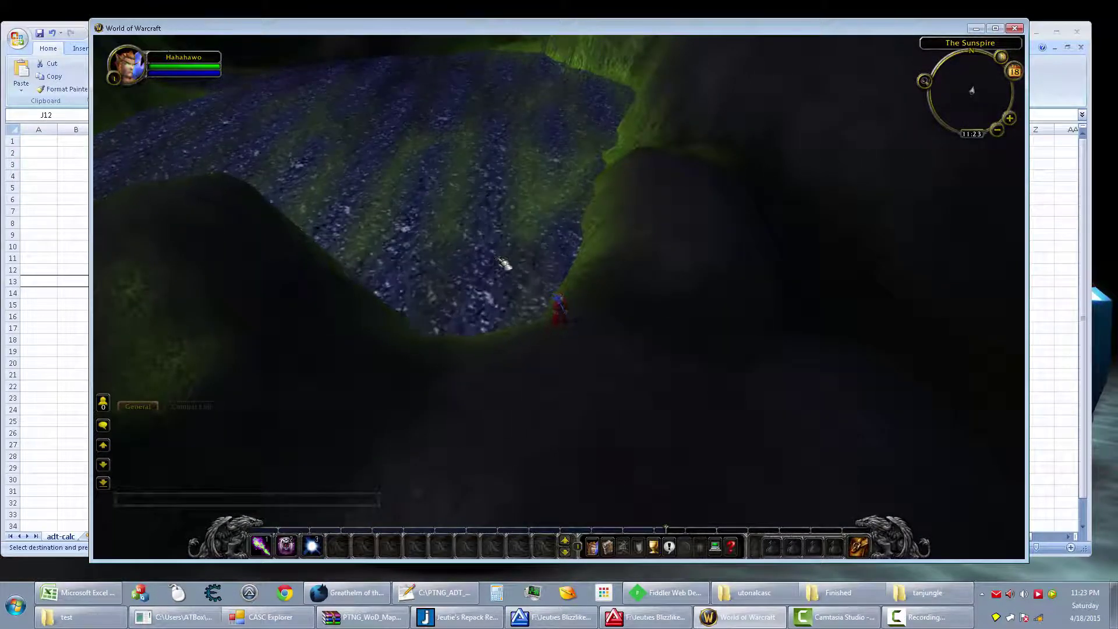
left_click_drag(504, 259, 504, 260)
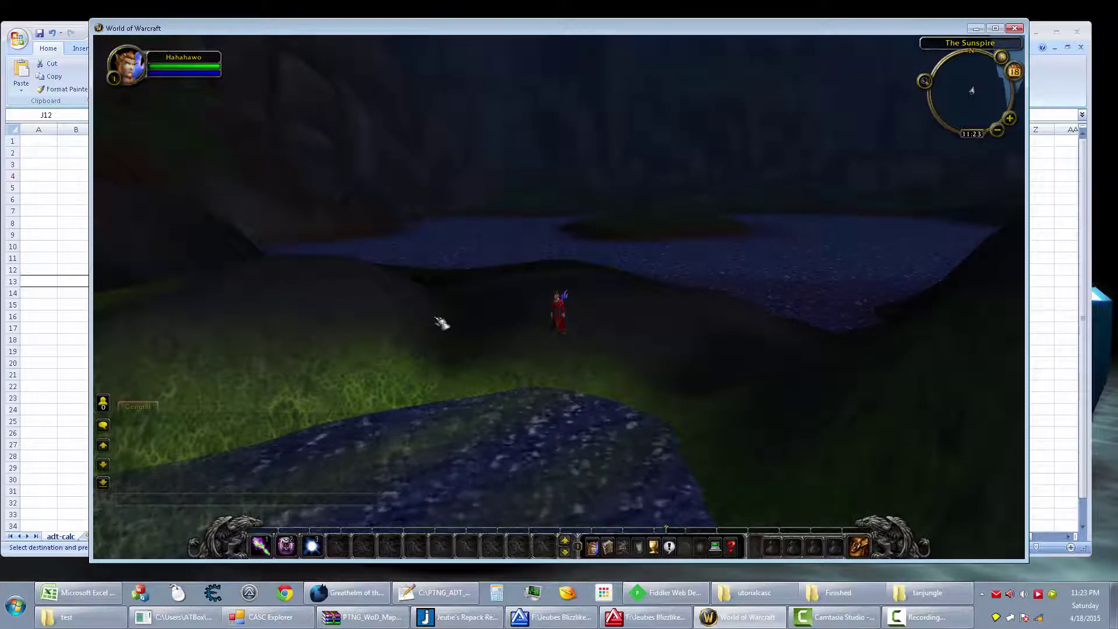
left_click_drag(440, 322, 441, 323)
left_click_drag(590, 286, 580, 227)
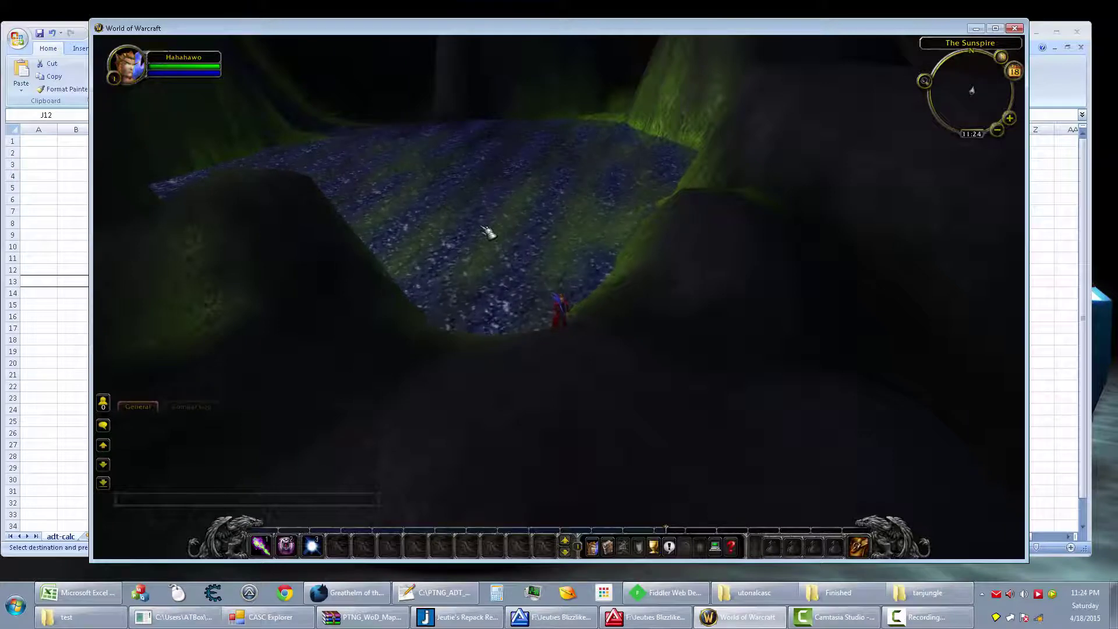
key("a")
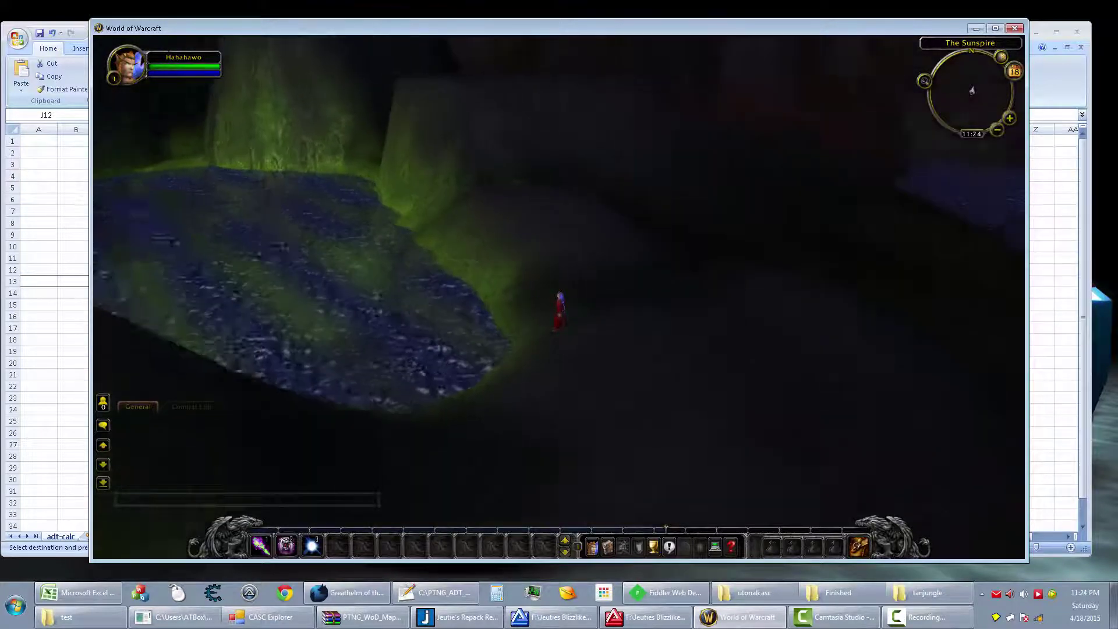
key("a")
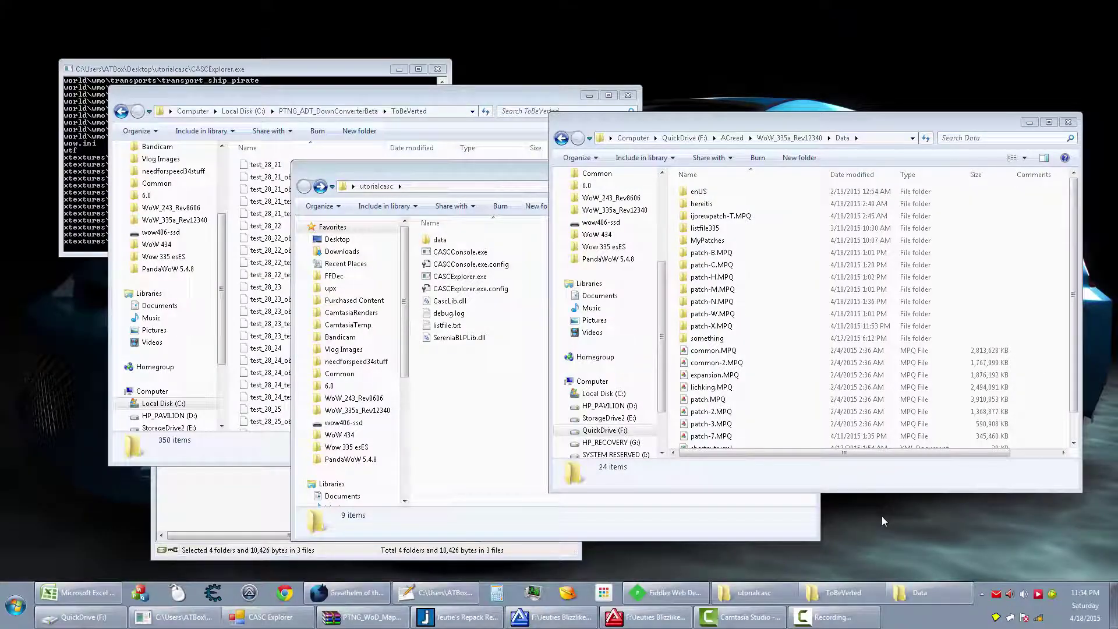
In Ladik's MPQ Editor, create an empty World of Warcraft archive named patch-Z.MPQ in the WoW_335a_Rev12340\Data folder.
left_click(870, 141)
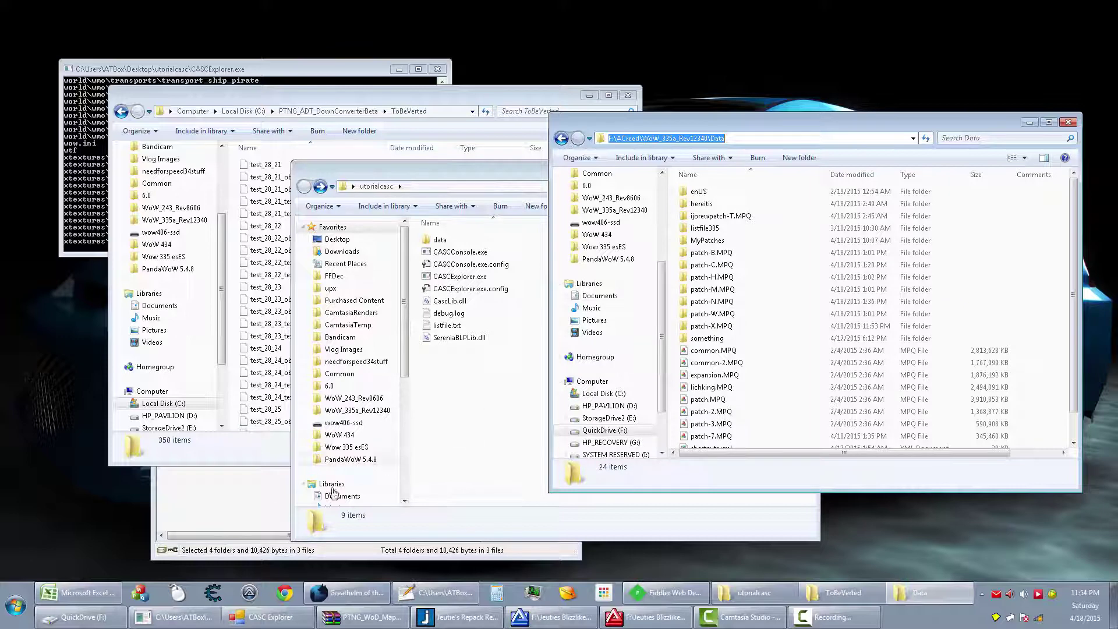
left_click(139, 592)
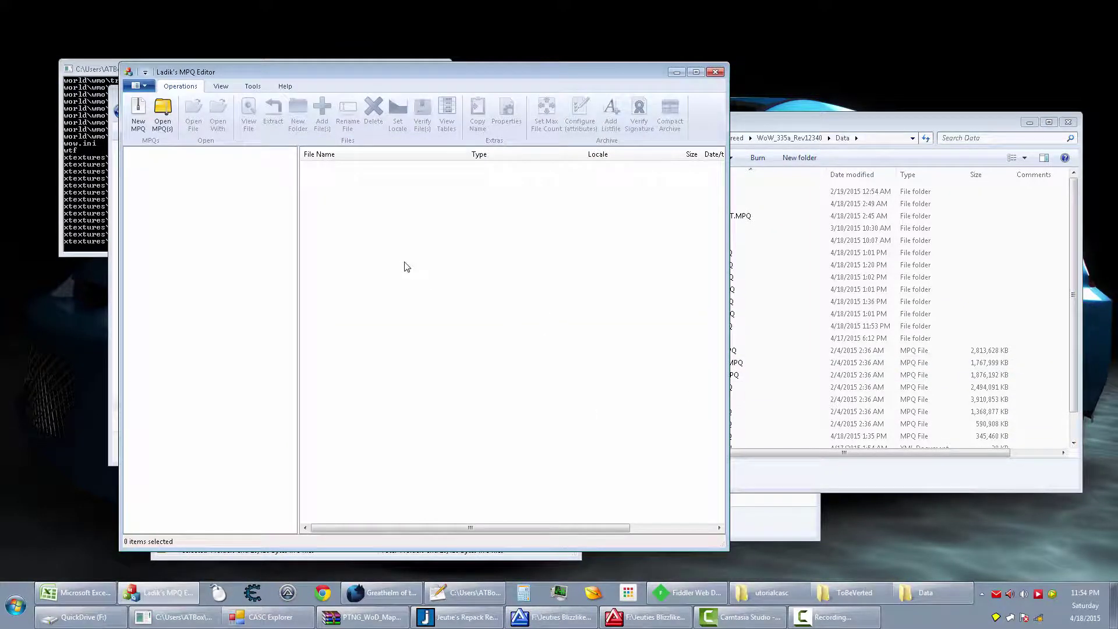
left_click(137, 89)
left_click(160, 106)
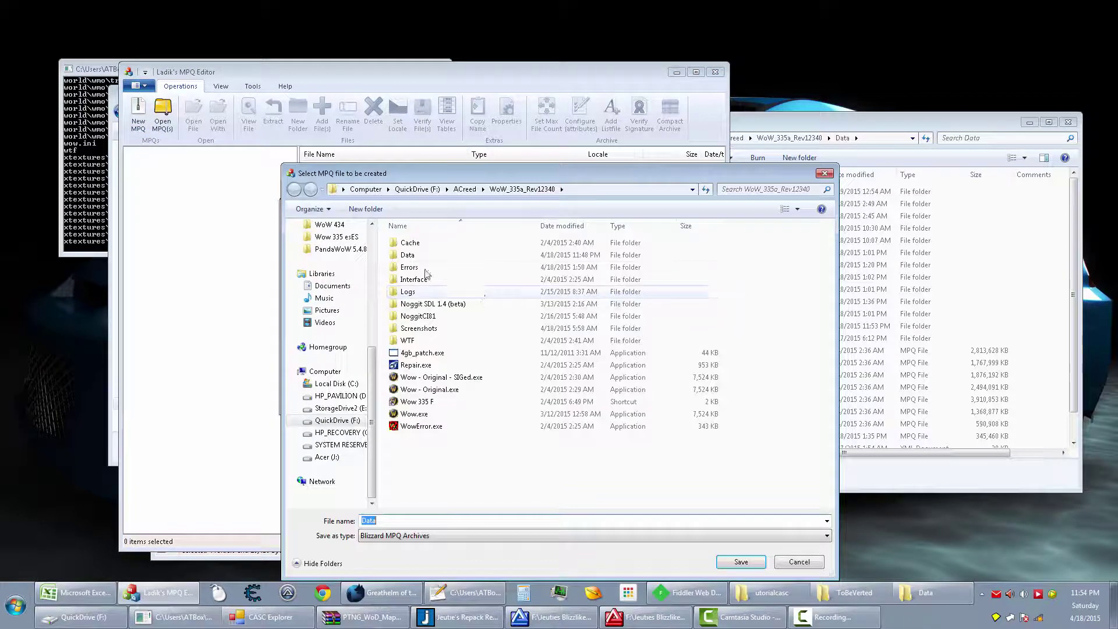
key("Return")
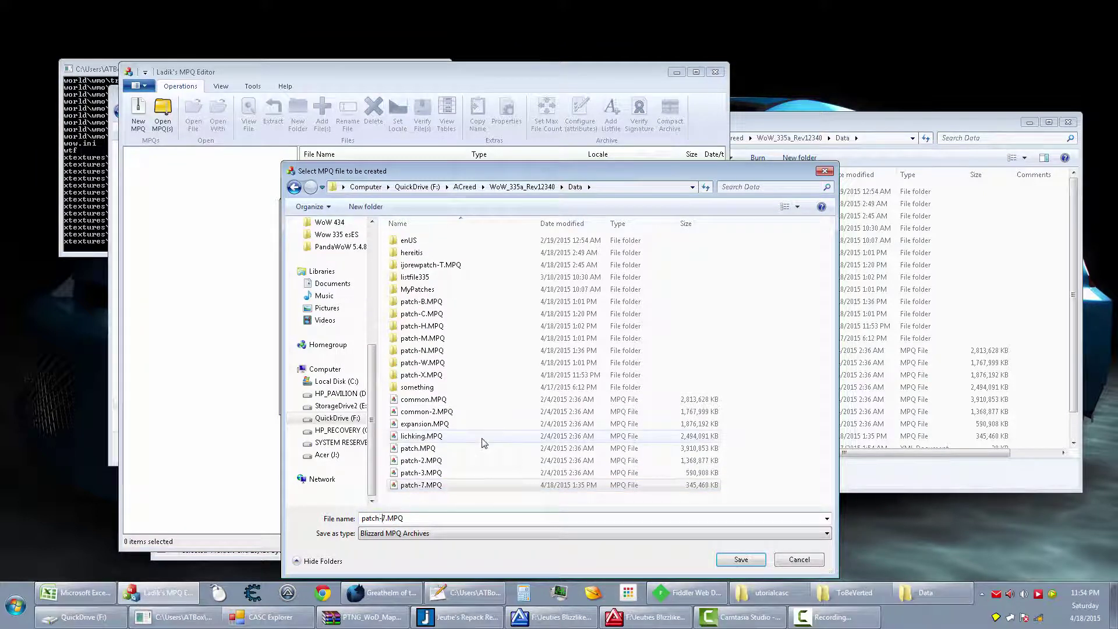
type("X")
key("Return")
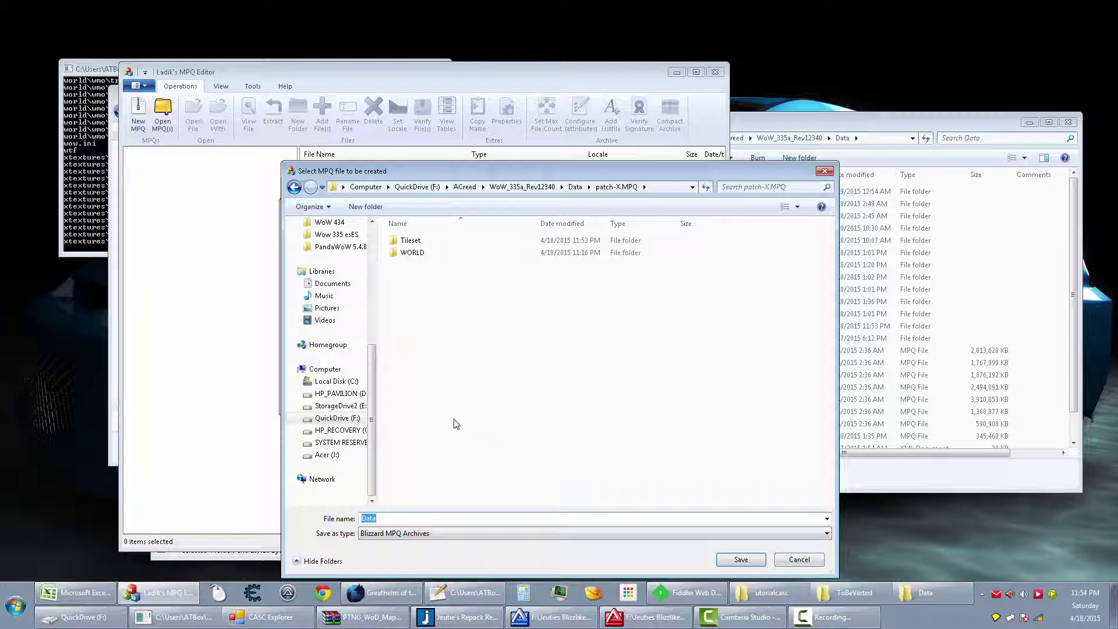
left_click(574, 188)
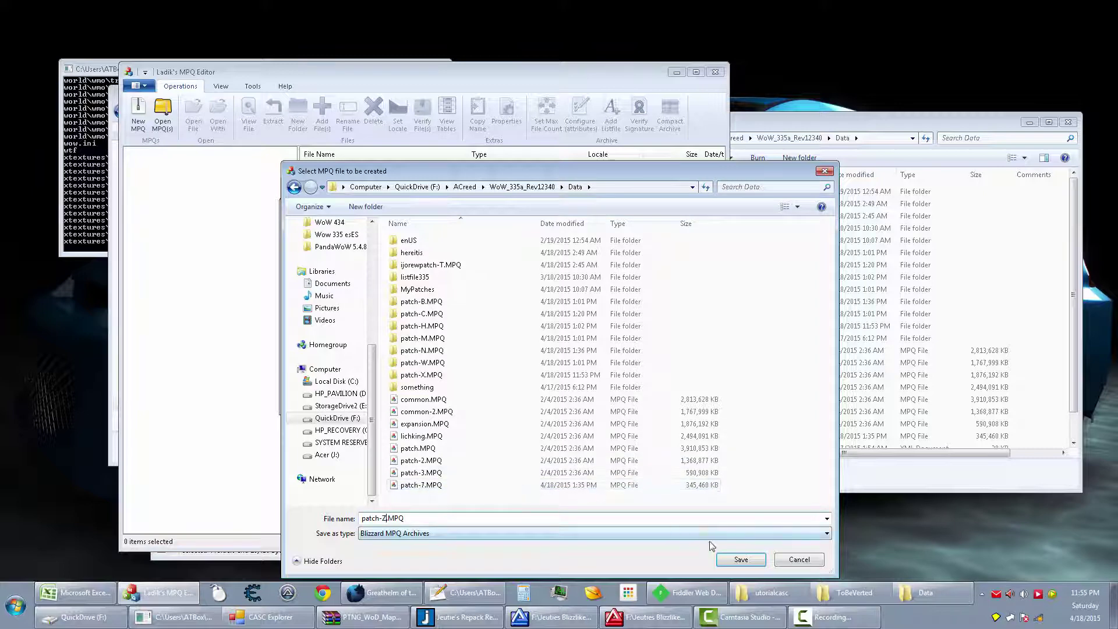
left_click(738, 560)
left_click(489, 402)
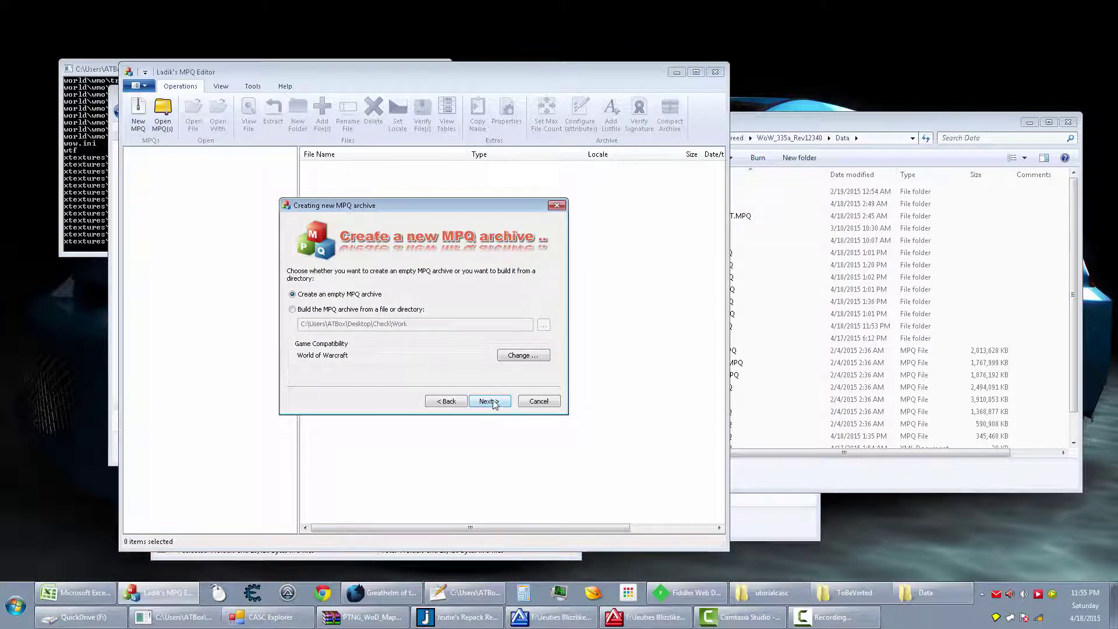
left_click(489, 401)
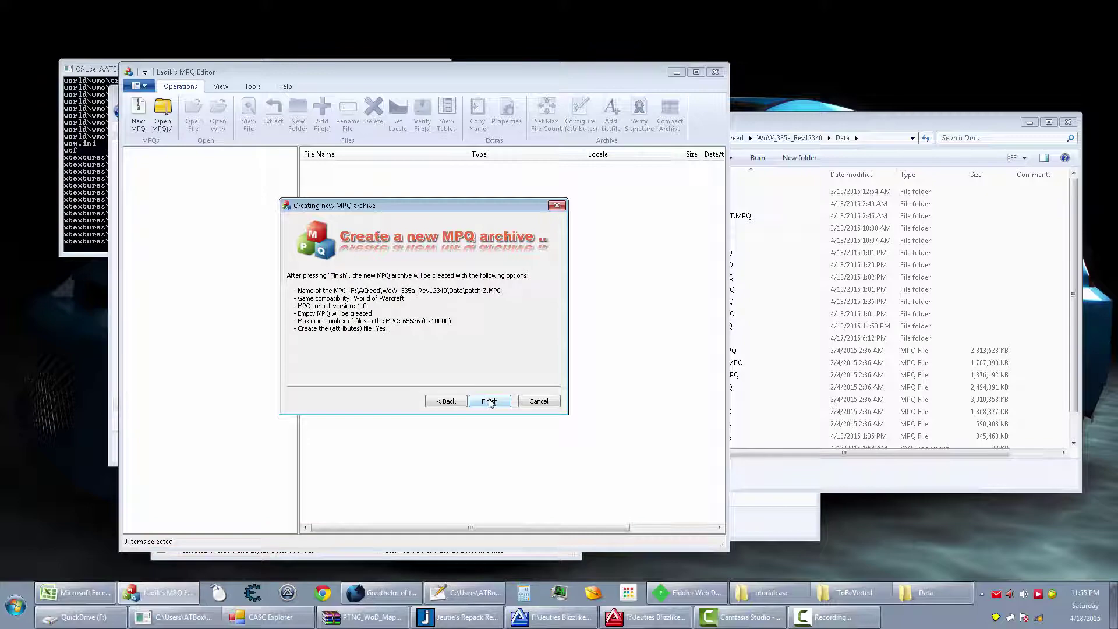
left_click(489, 402)
Add the Tileset and WORLD folders from the patch-X.MPQ folder to patch-Z.MPQ with World of Warcraft compatibility, and close the editor.
left_click(797, 478)
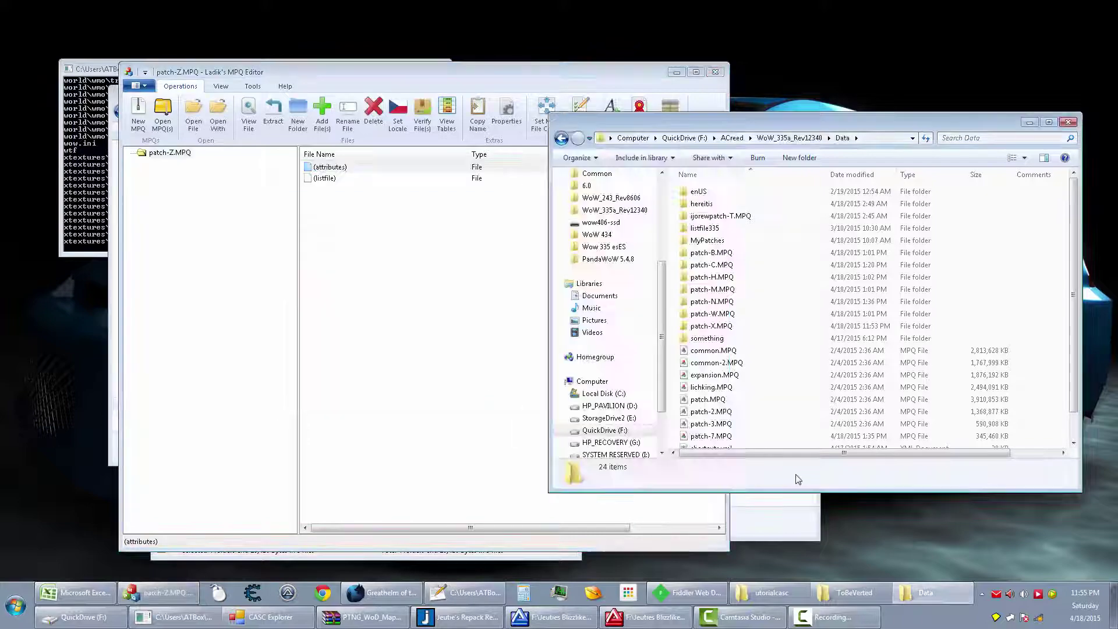
double_click(711, 330)
left_click_drag(759, 329, 701, 243)
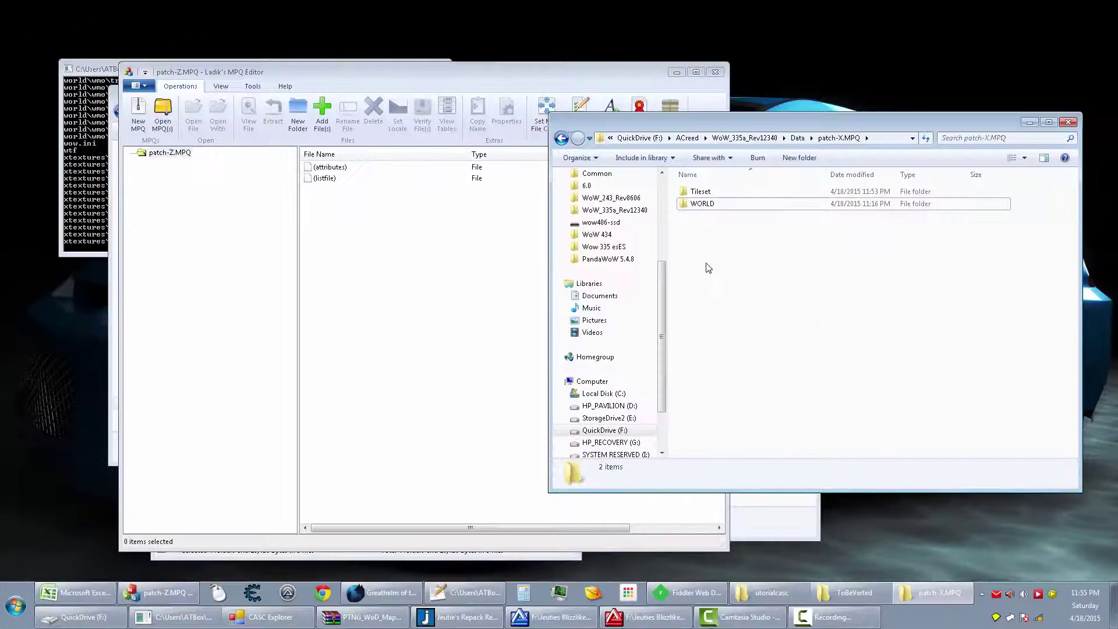
left_click_drag(731, 265, 687, 173)
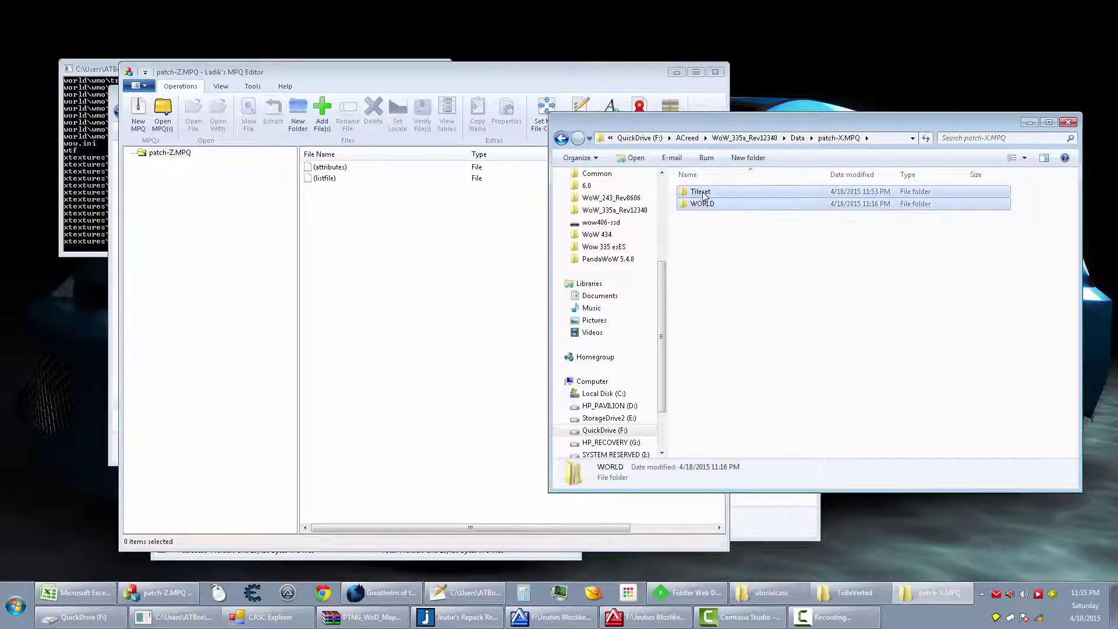
left_click_drag(409, 289, 410, 290)
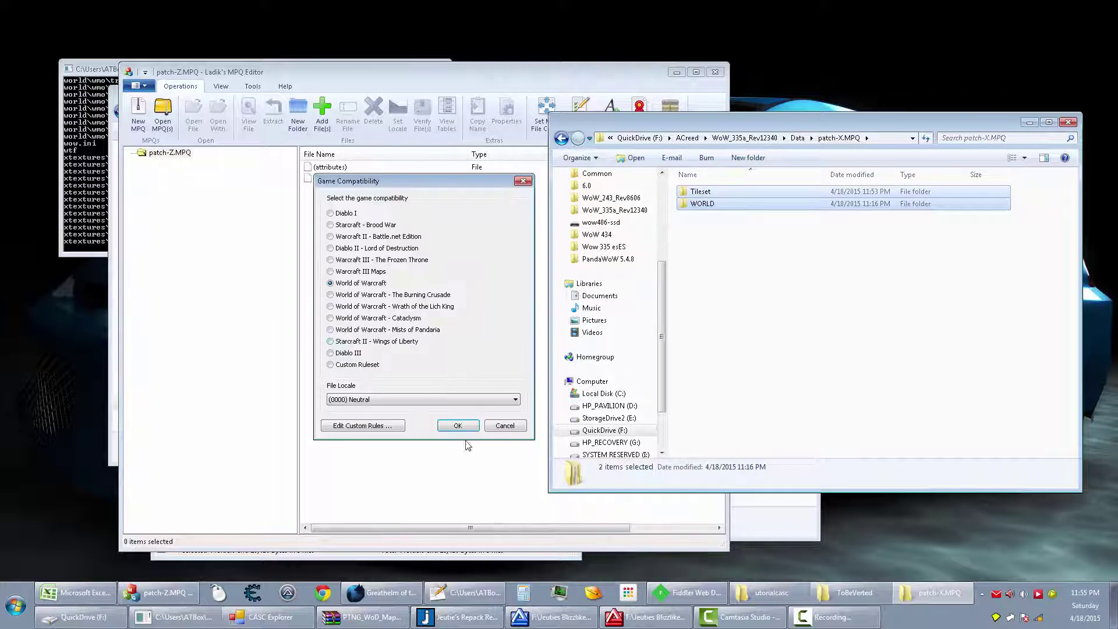
left_click(465, 429)
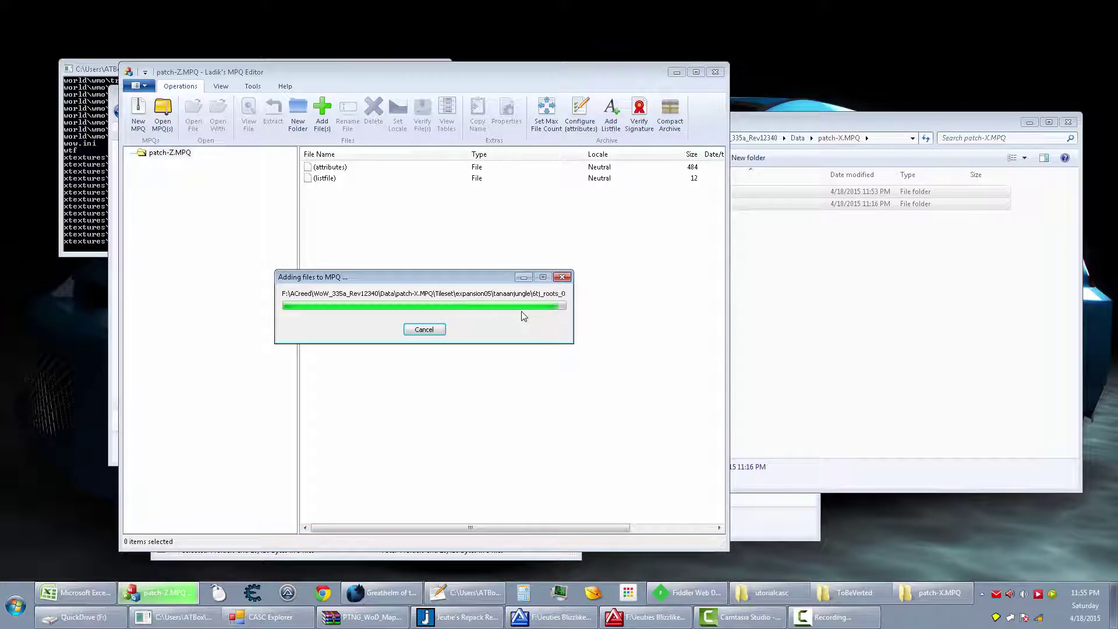
left_click(712, 76)
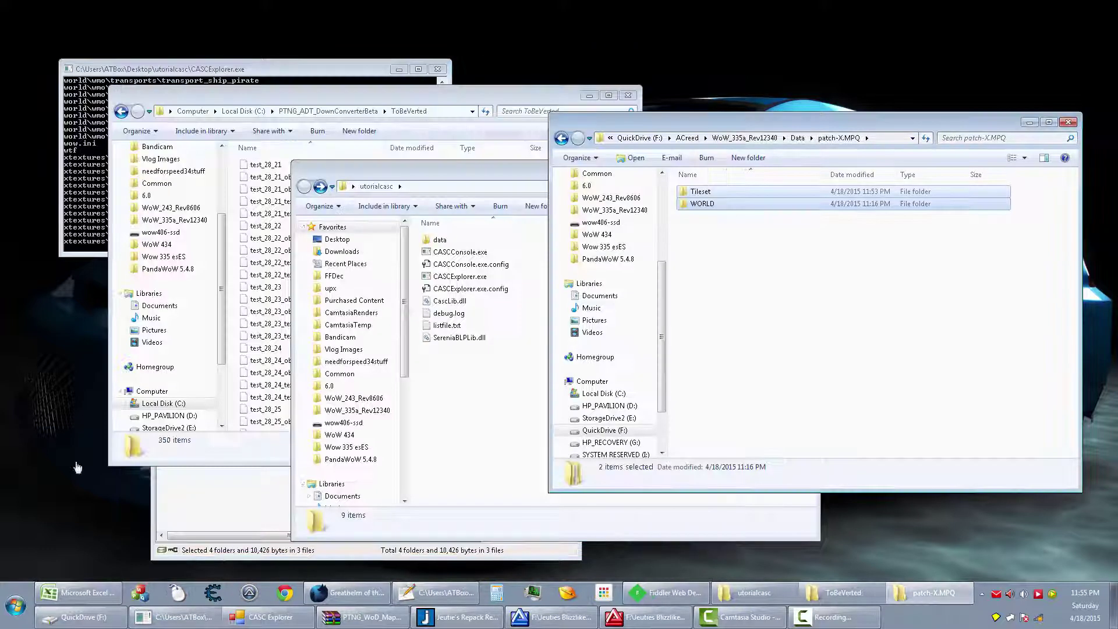
Launch Noggit Studio and open the Testing continent at a tile near the southeast corner of its map grid.
key("super")
left_click(65, 377)
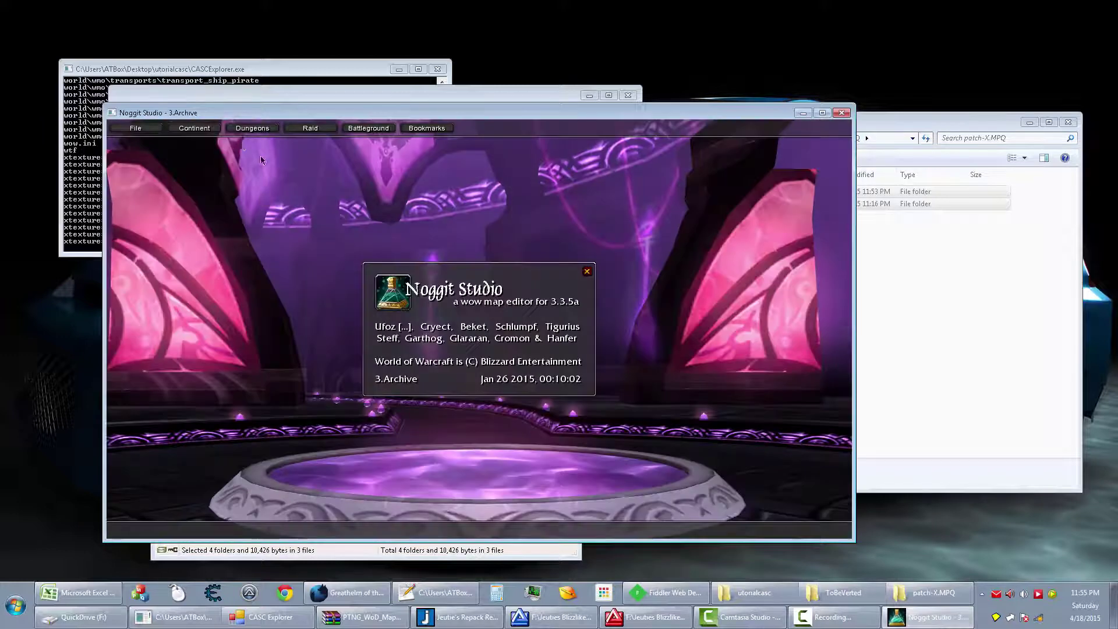
left_click(193, 128)
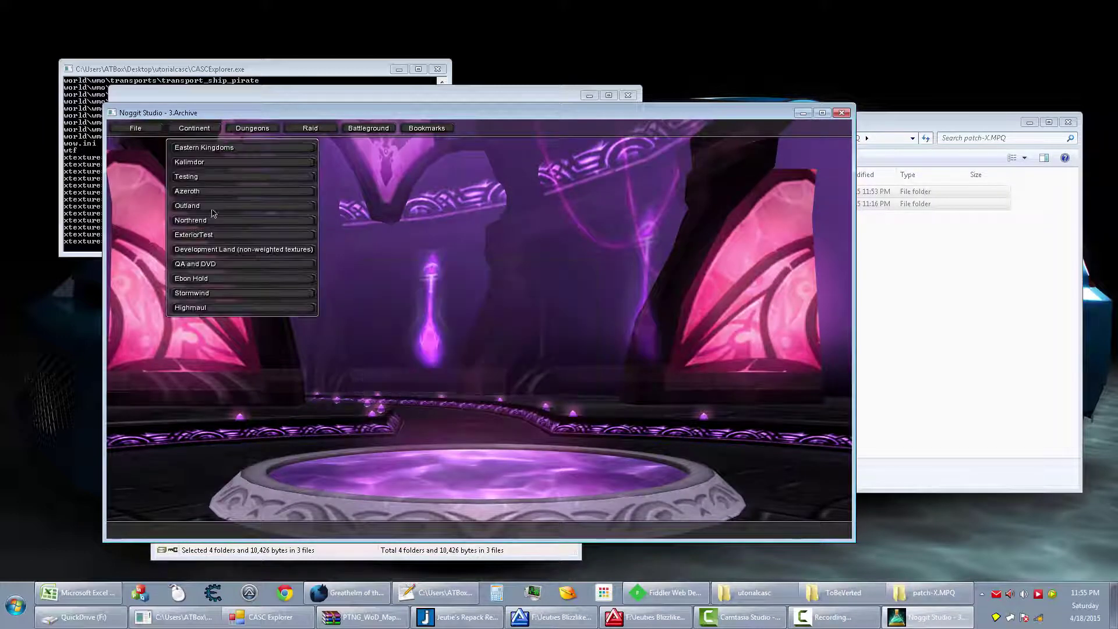
left_click(197, 177)
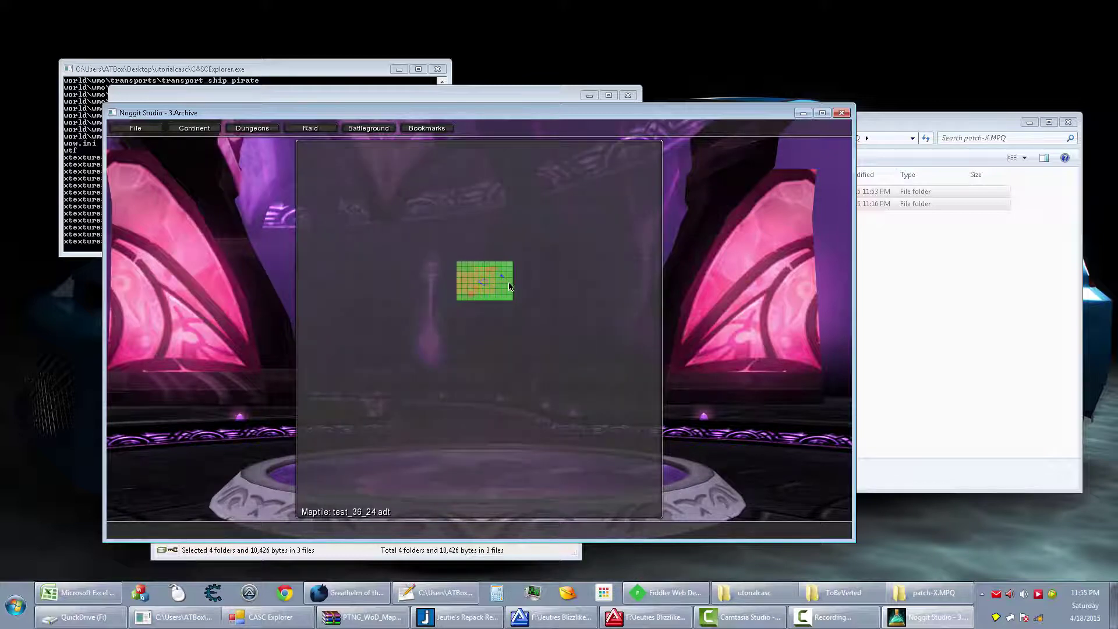
left_click(510, 296)
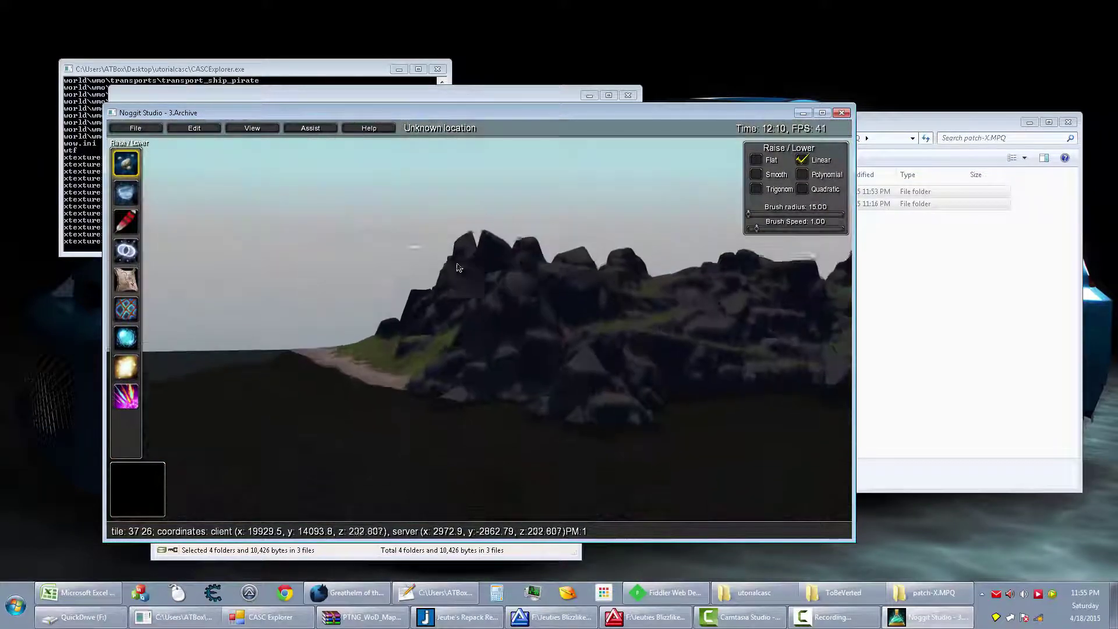
Fly across the Testing terrain in the 3D view to examine its landscape and textures, and exit to the map selection.
key("w")
right_click_drag(457, 268, 509, 324)
key("w")
key("w")
key("w")
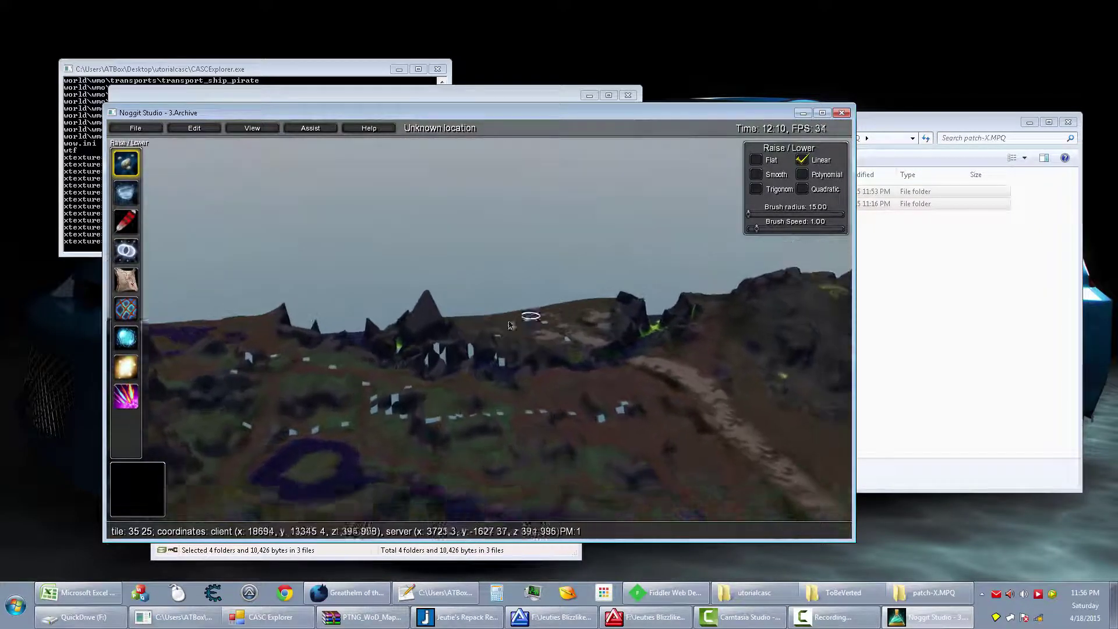
key("w")
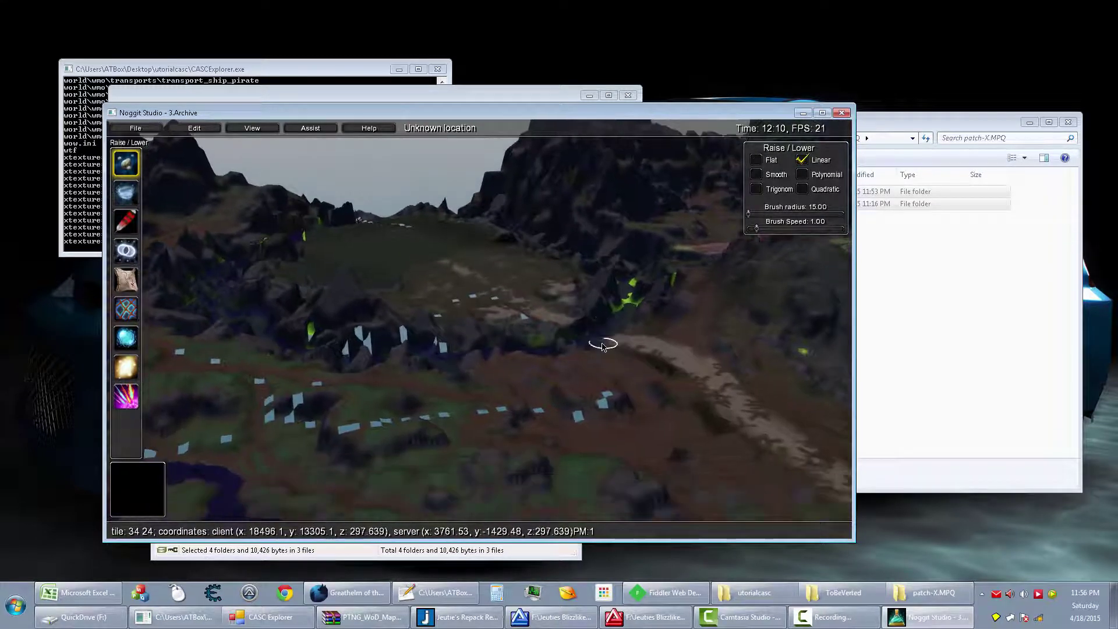
key("d")
mouse_move(594, 343)
right_mouse_down()
mouse_move(466, 339)
mouse_move(596, 335)
right_mouse_up()
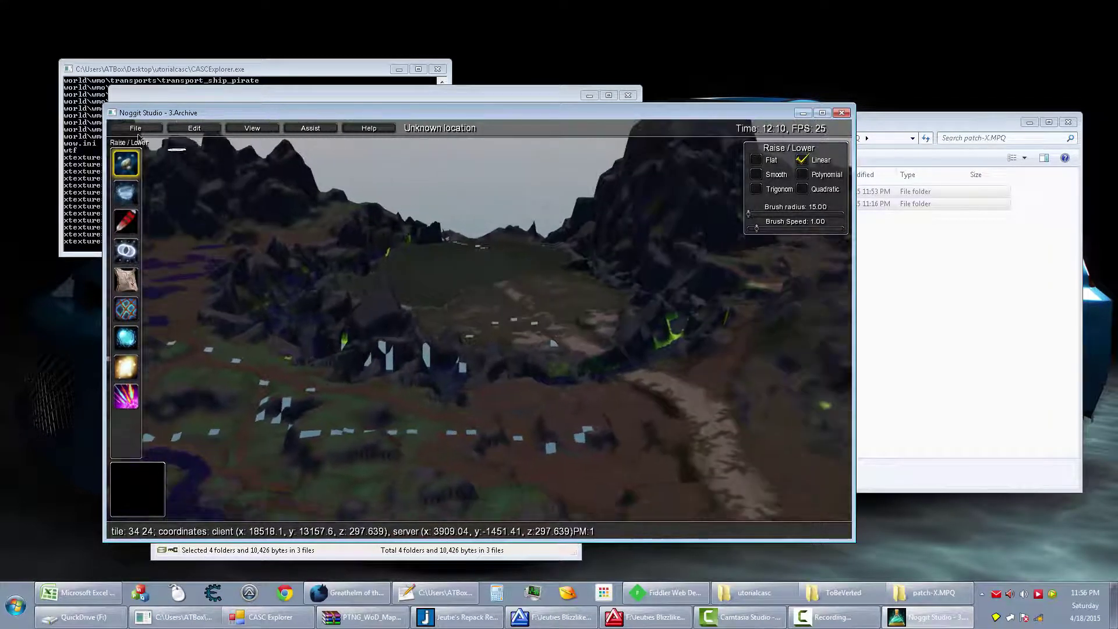
left_click(138, 131)
left_click(144, 177)
Go up to the client's Data folder and permanently delete the patch-N.MPQ folder.
left_click(996, 354)
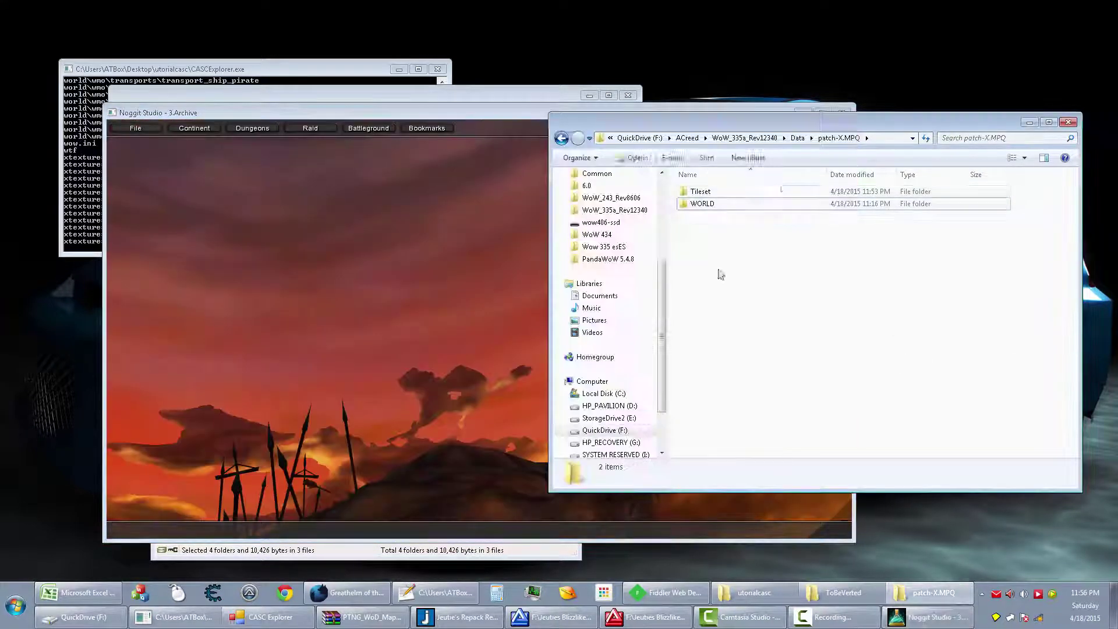
left_click(797, 138)
left_click(736, 301)
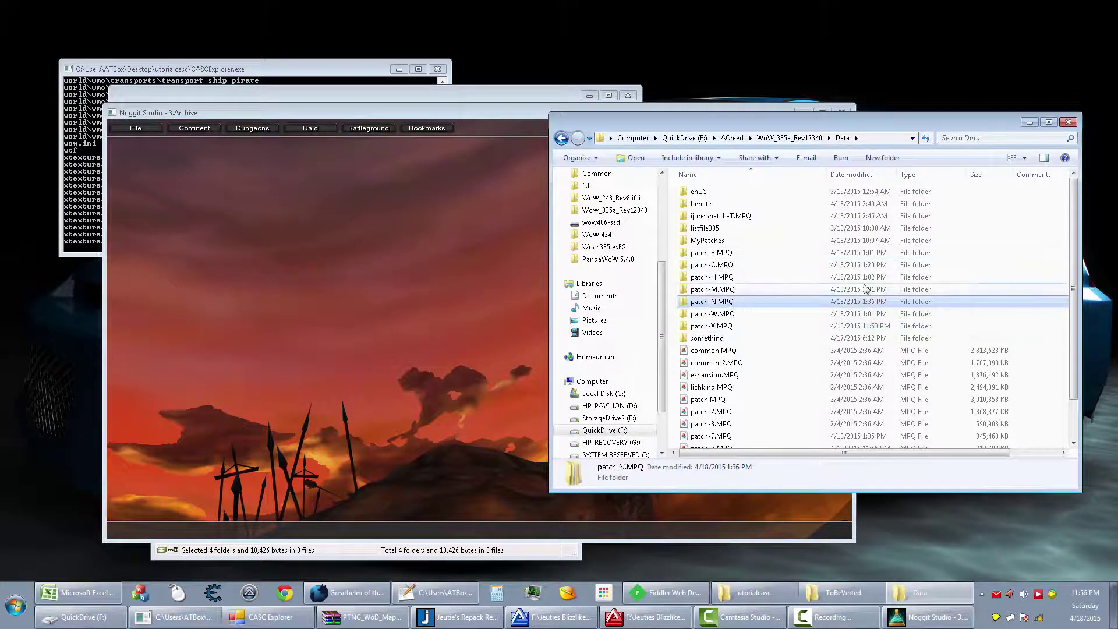
key("shift+Delete")
key("Return")
Switch back to Noggit Studio and open the Testing continent at a tile near the centre of its map grid.
left_click(263, 287)
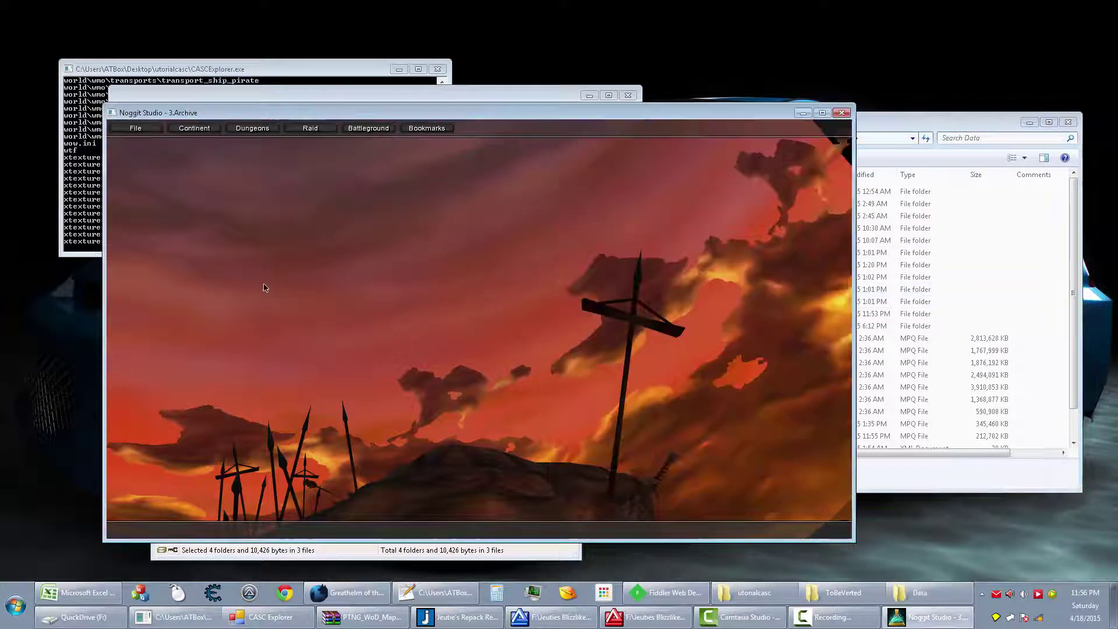
left_click(180, 132)
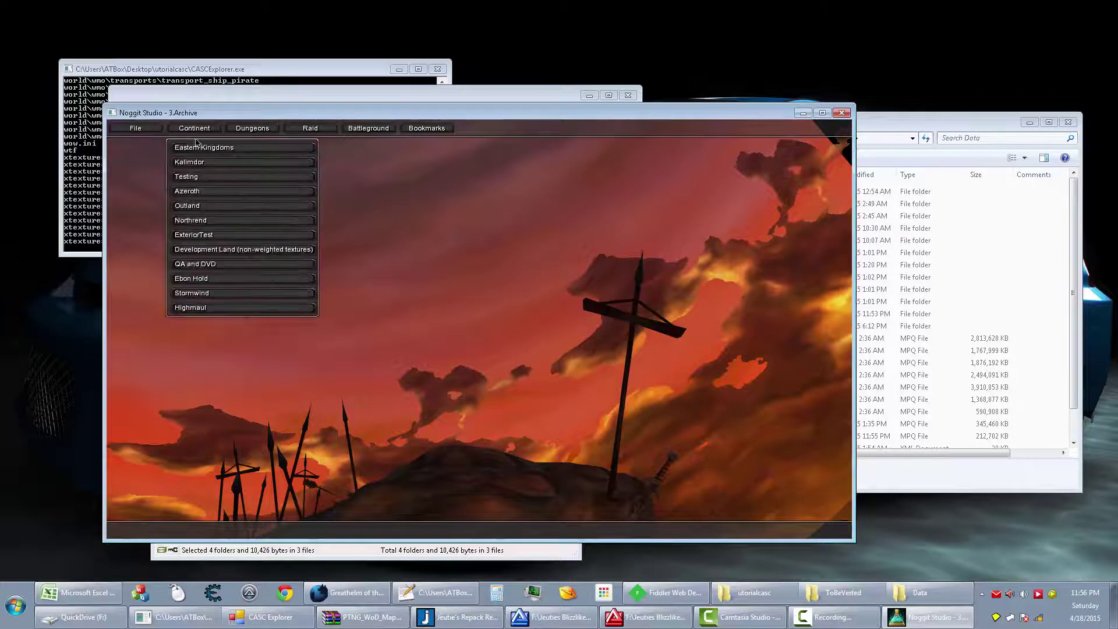
left_click(187, 177)
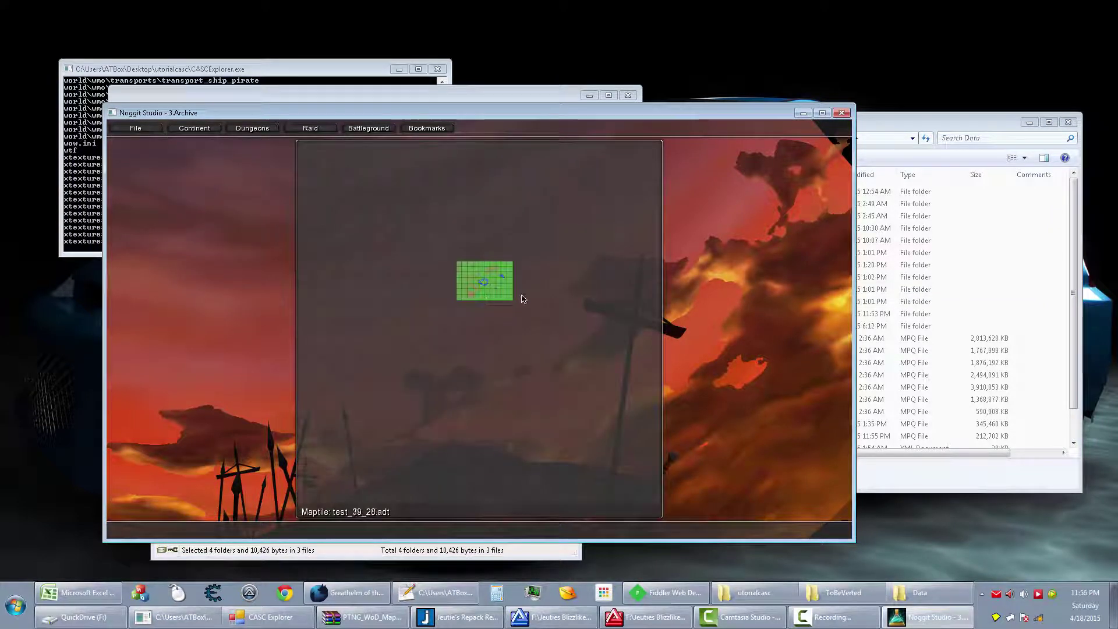
left_click(492, 284)
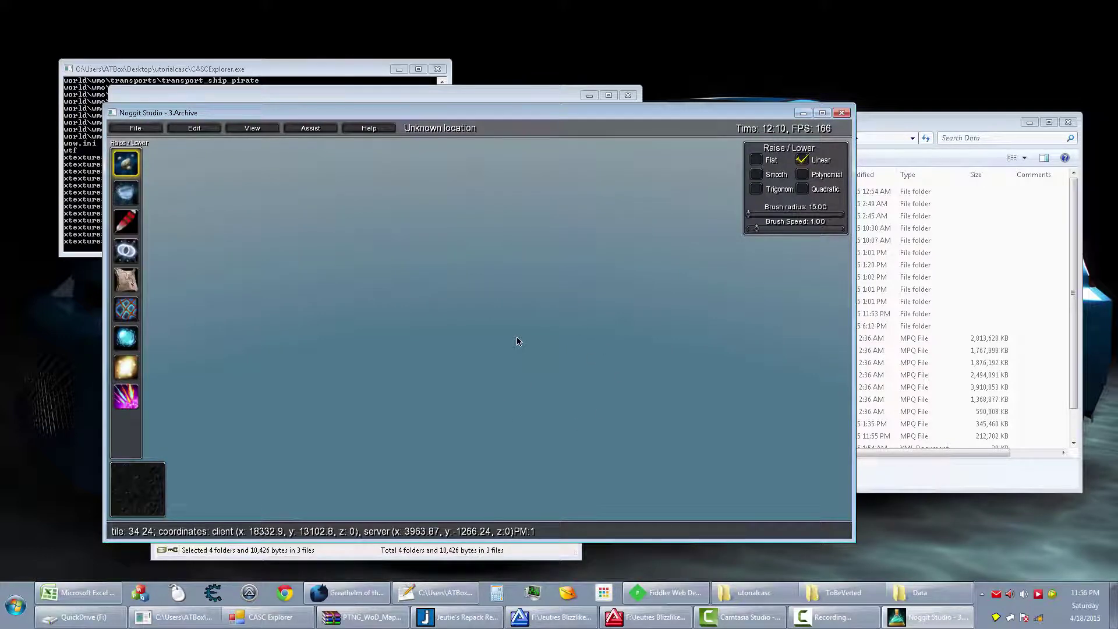
key("q")
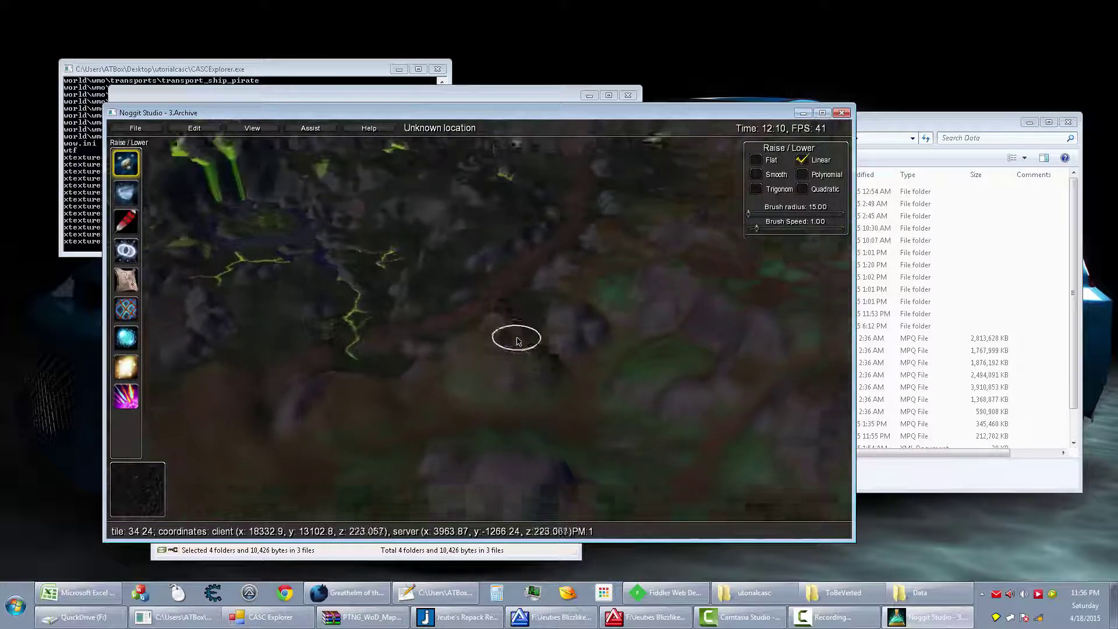
Fly over the central Testing terrain in the 3D view to examine its ground textures, cliffs and paths from several heights.
right_click_drag(604, 374, 363, 343)
key("w")
key("w")
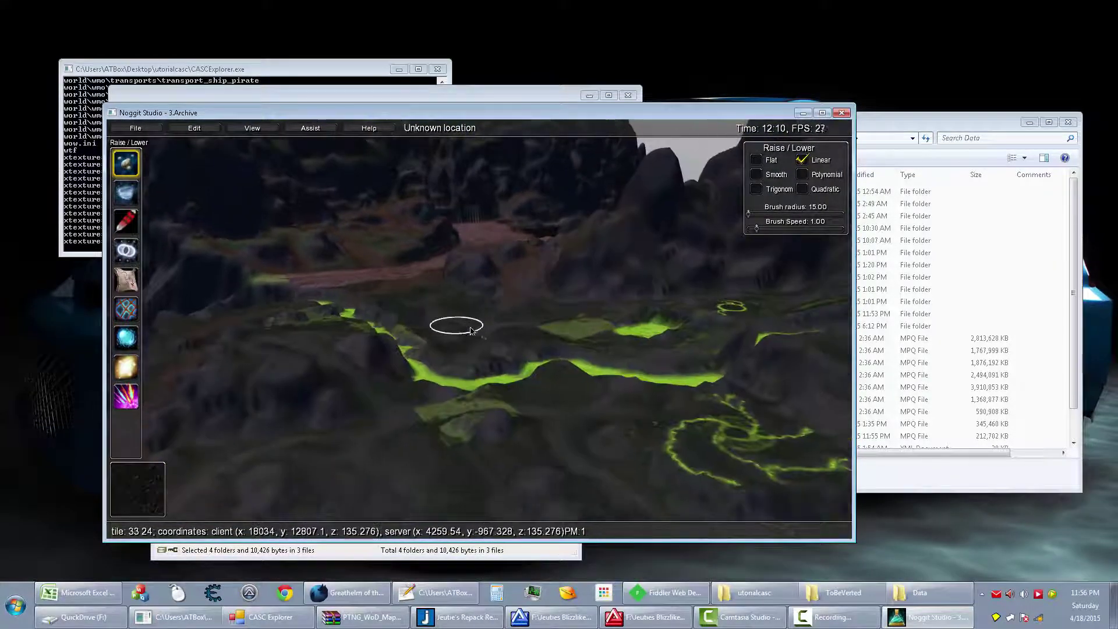
right_click_drag(490, 341, 435, 261)
key("e")
key("a")
right_click_drag(518, 323, 655, 380)
key("s")
mouse_move(437, 331)
right_mouse_down()
mouse_move(546, 354)
mouse_move(648, 281)
mouse_move(646, 262)
mouse_move(669, 311)
mouse_move(599, 298)
mouse_move(581, 358)
mouse_move(541, 361)
right_mouse_up()
key("w")
key("w")
key("e")
key("q")
key("s")
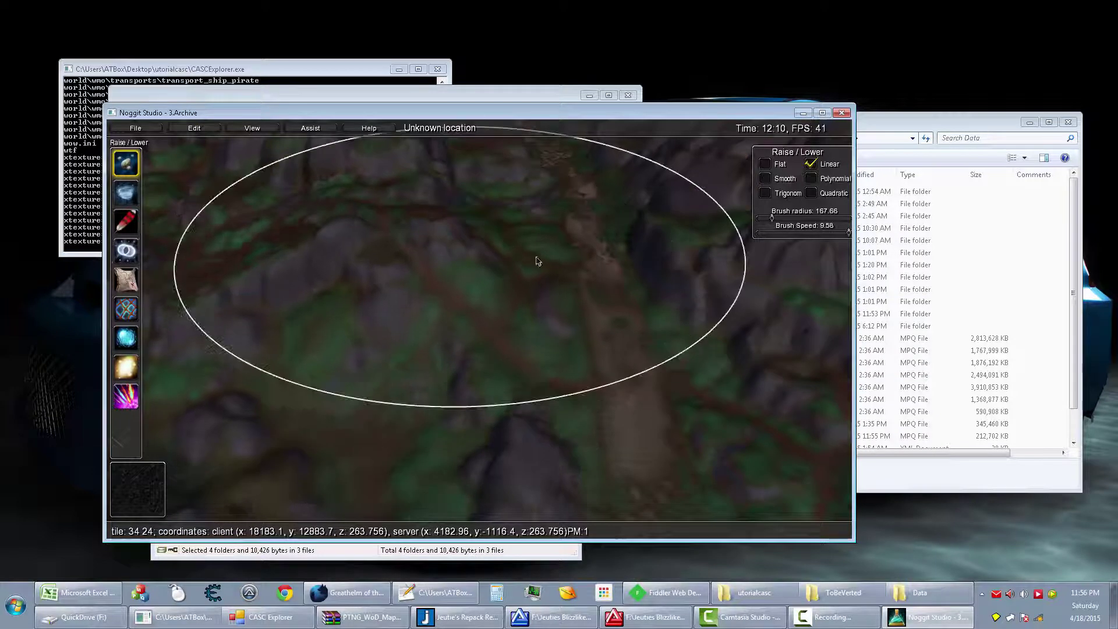
Raise and lower the hillside along the dirt path using the linear Raise / Lower brush with radius 167.66 and speed 9.56.
mouse_move(536, 260)
right_mouse_down()
mouse_move(644, 250)
mouse_move(516, 352)
mouse_move(312, 289)
mouse_move(480, 325)
mouse_move(673, 309)
mouse_move(611, 242)
mouse_move(605, 278)
right_mouse_up()
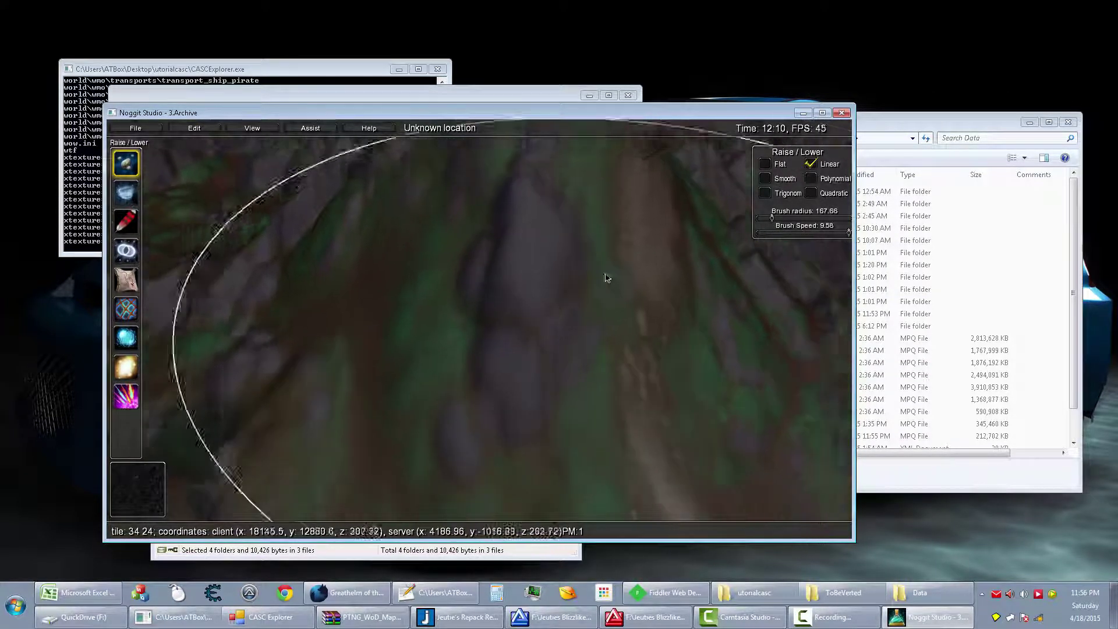
key("s")
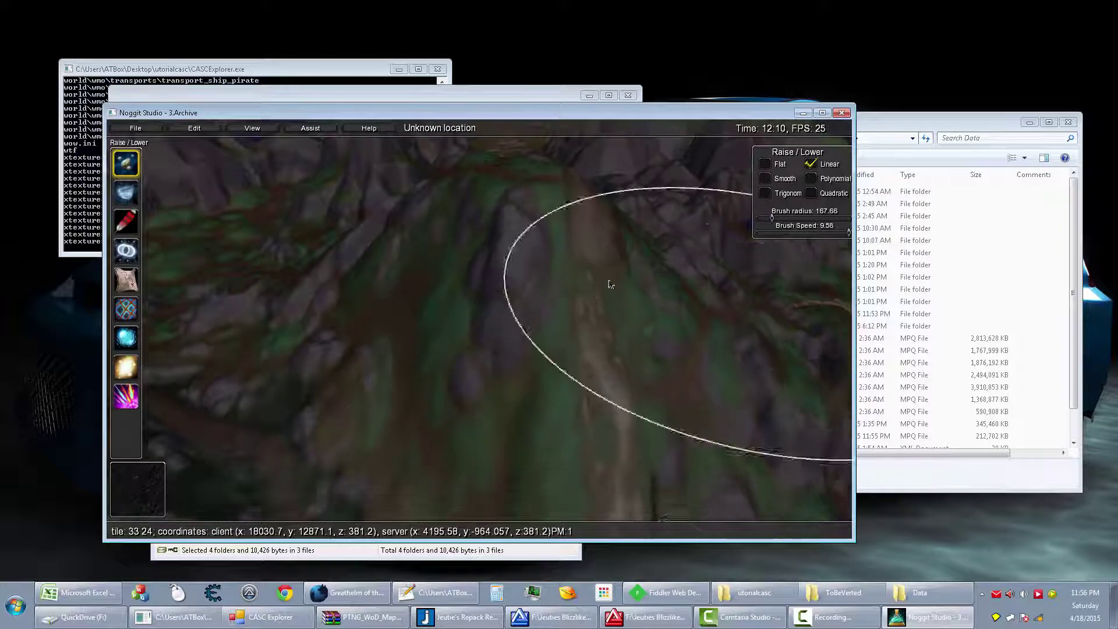
left_click_drag(314, 326, 288, 291, "shift")
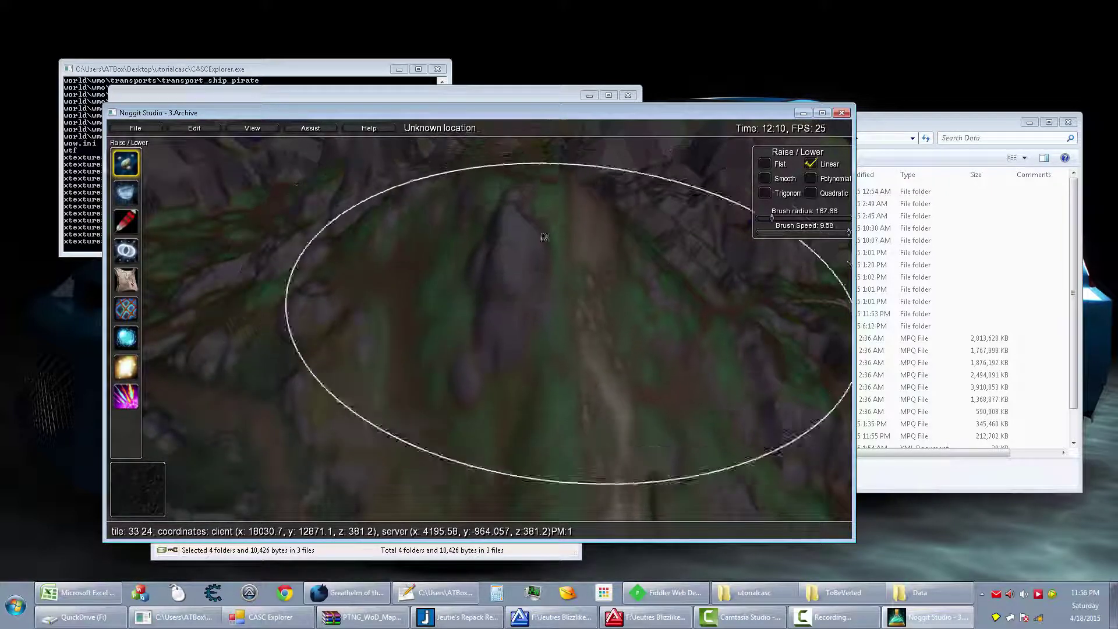
mouse_move(544, 237)
left_mouse_down("ctrl")
mouse_move(631, 312)
mouse_move(825, 370)
left_mouse_up("ctrl")
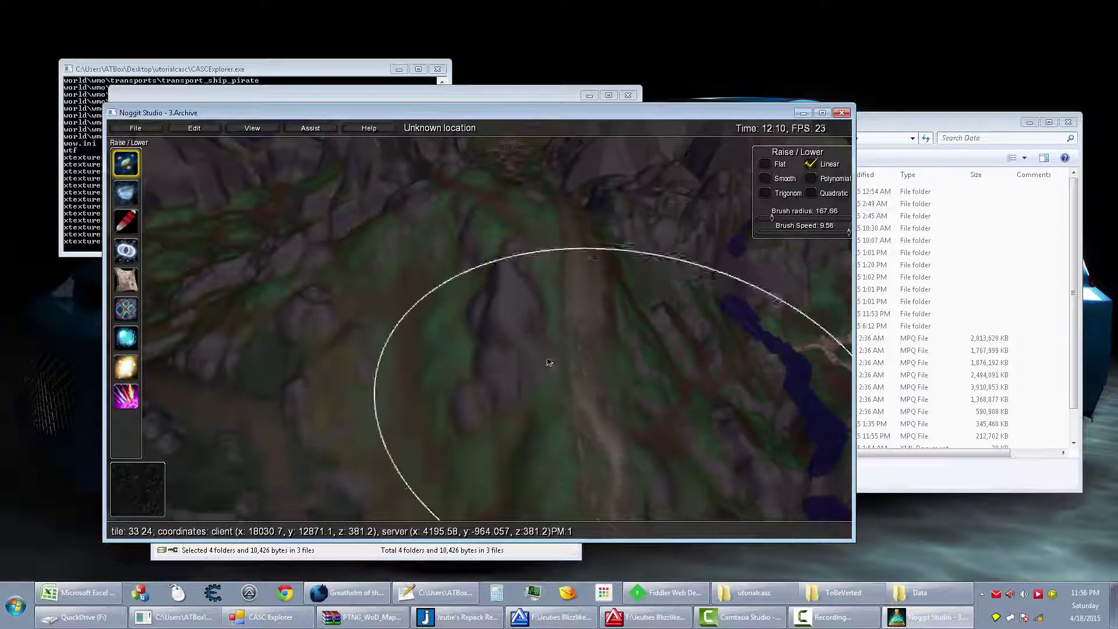